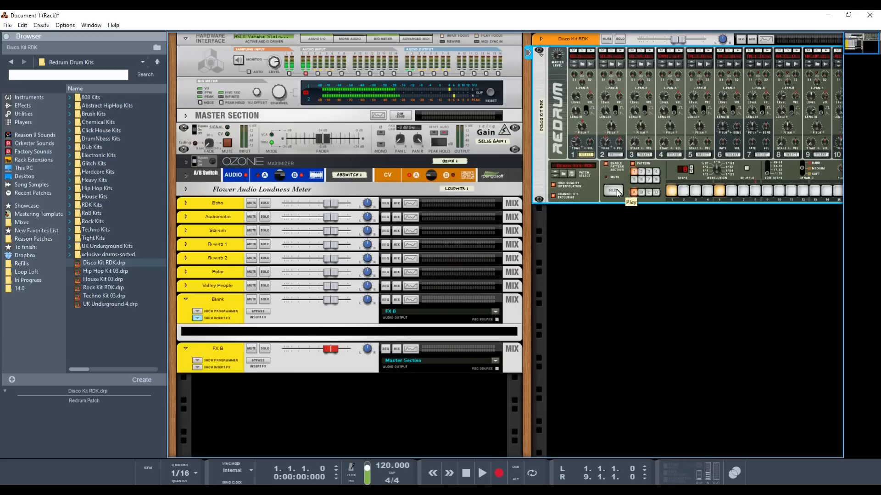
- Preview the Redrum pattern while raising the Disco Kit RDK channel's level, and stop the pattern
click(615, 191)
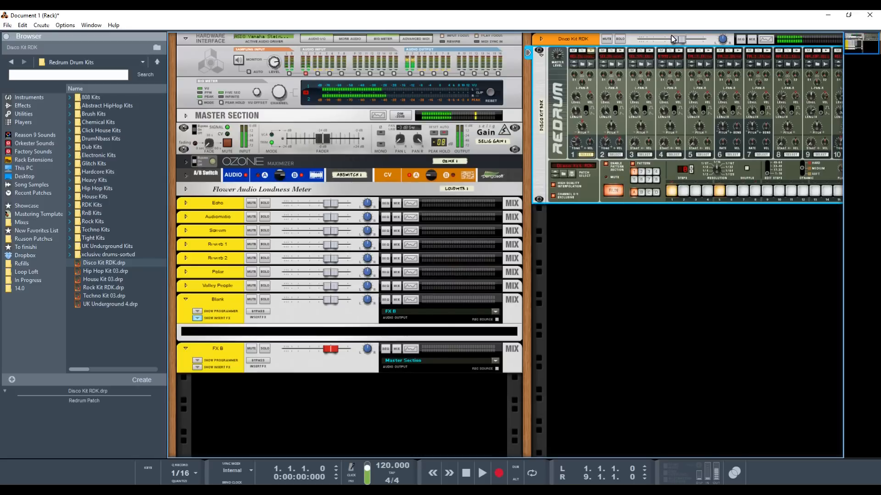
drag(674, 40, 692, 40)
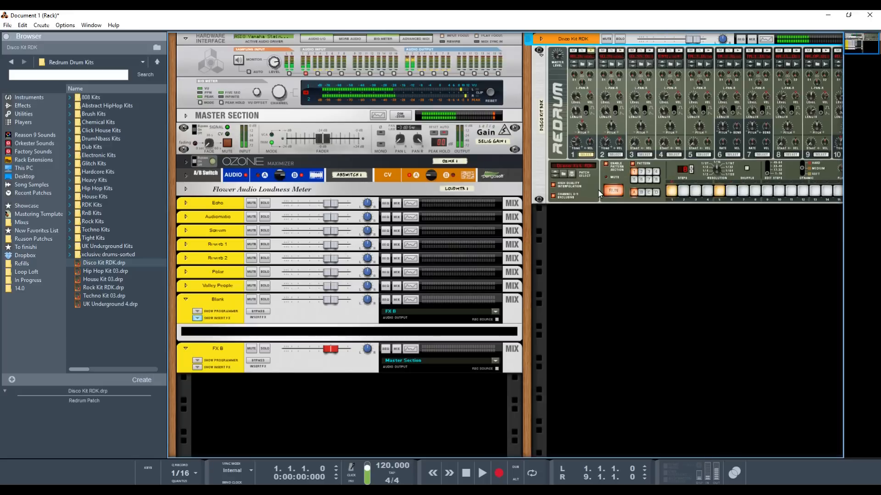
click(613, 191)
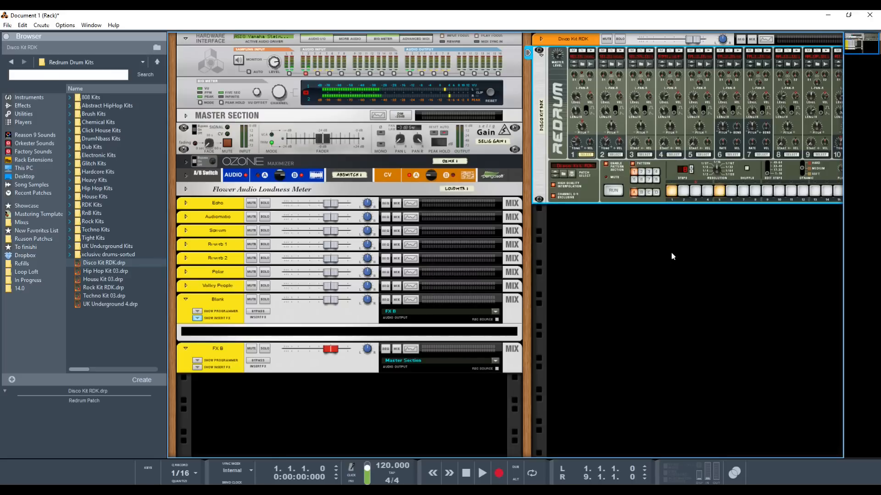
- Create a mix channel below the Redrum and name it Kick
right_click(628, 228)
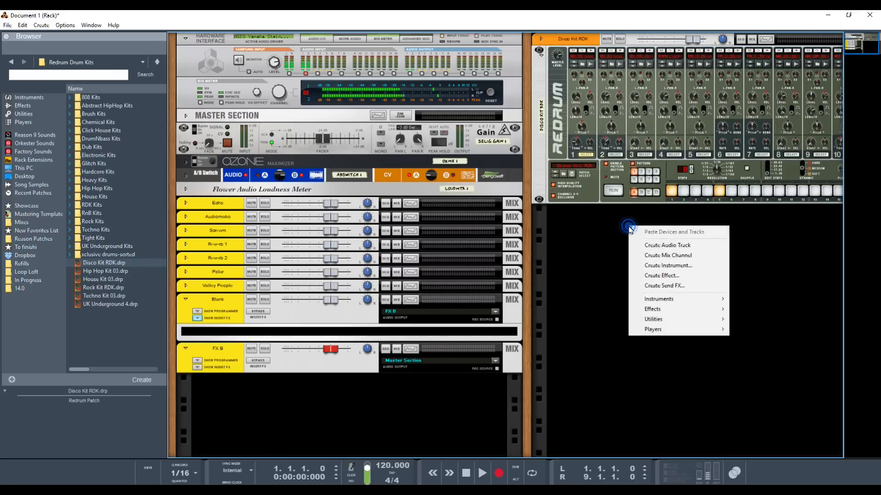
click(670, 255)
double_click(532, 211)
text(Kick)
key(Return)
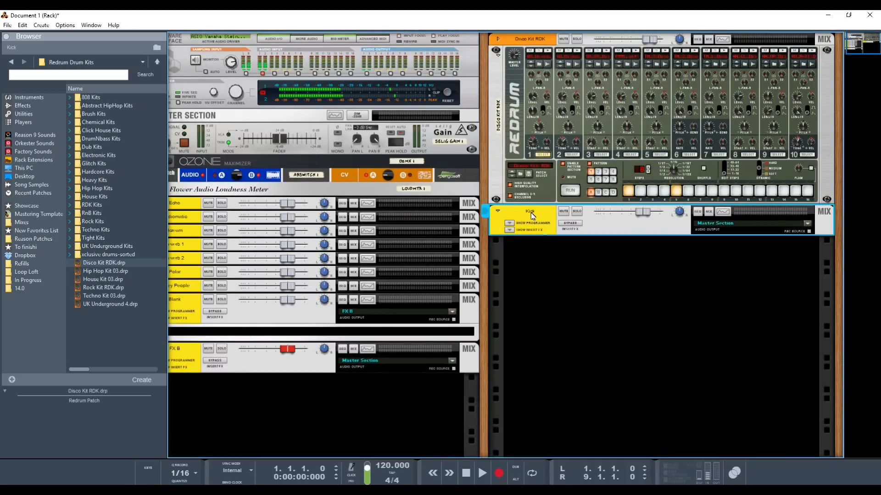
- Add another mix channel below Kick and name it Snare
right_click(548, 283)
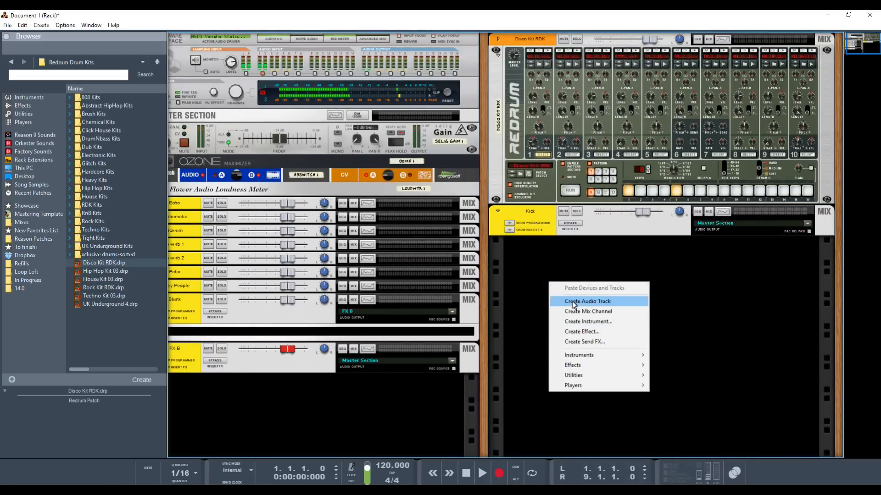
click(577, 311)
double_click(549, 245)
text(Snare)
key(Return)
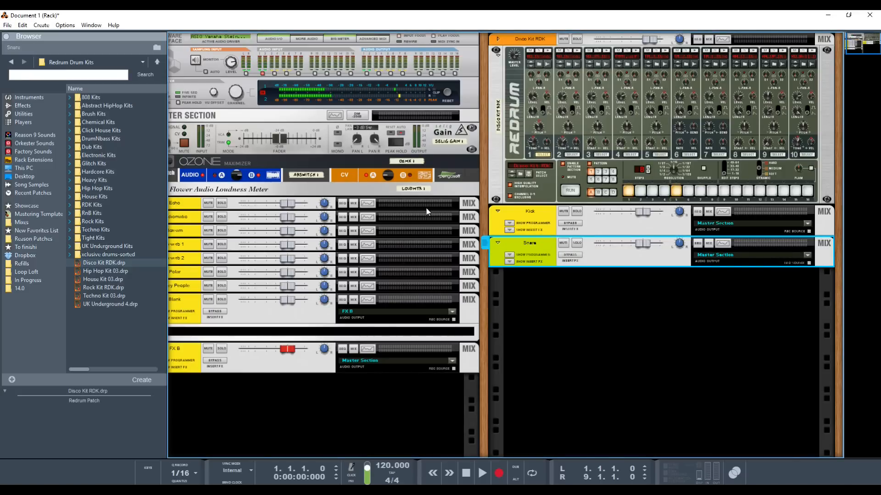
- Examine the Disco Kit RDK, Kick and Snare channel meters in the mixer during playback, and return to the rack
key(F7)
key(F5)
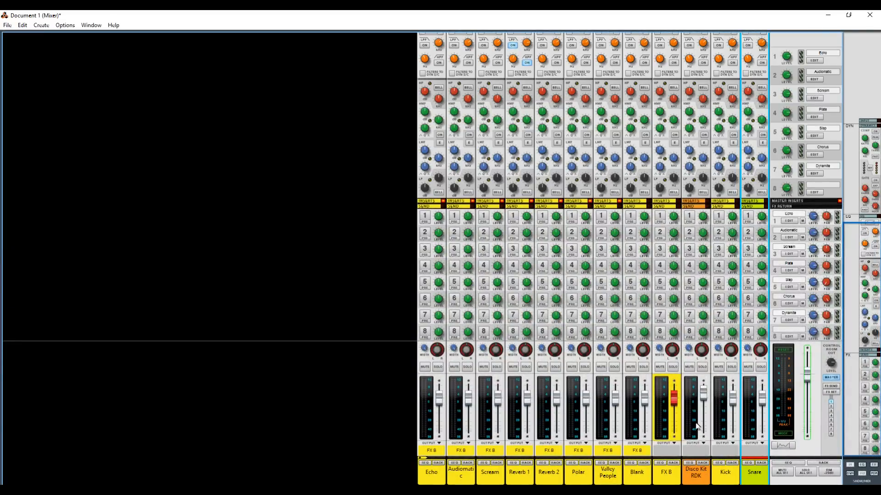
click(725, 475)
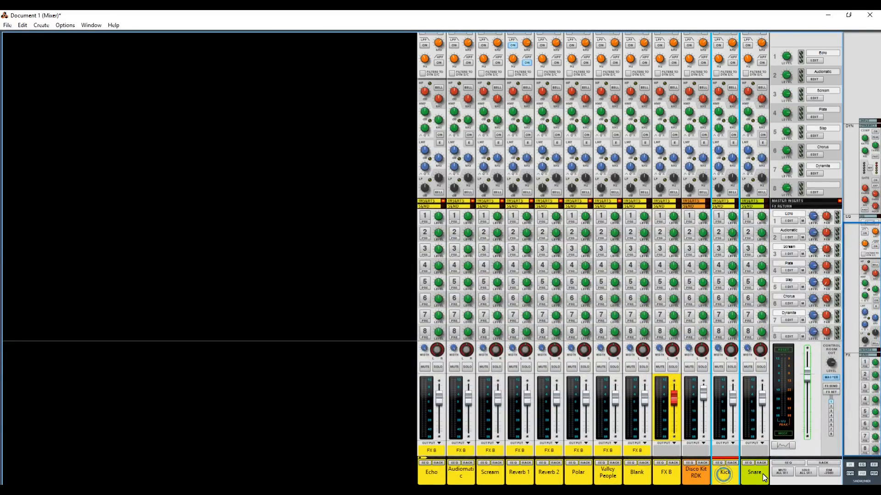
key(space)
key(F7)
key(F5)
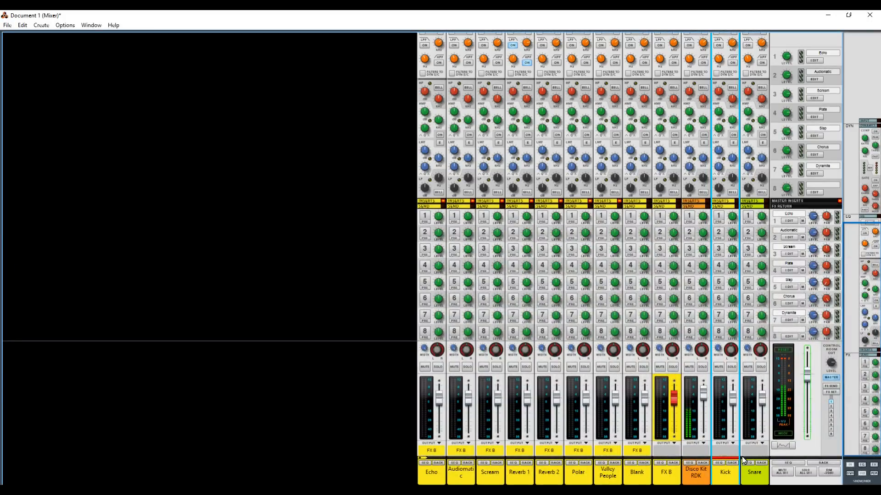
key(F7)
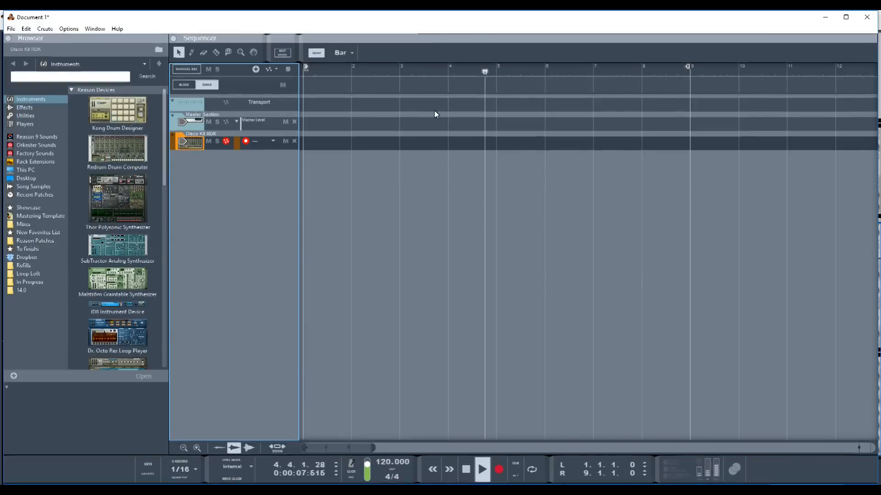
key(F5)
key(F6)
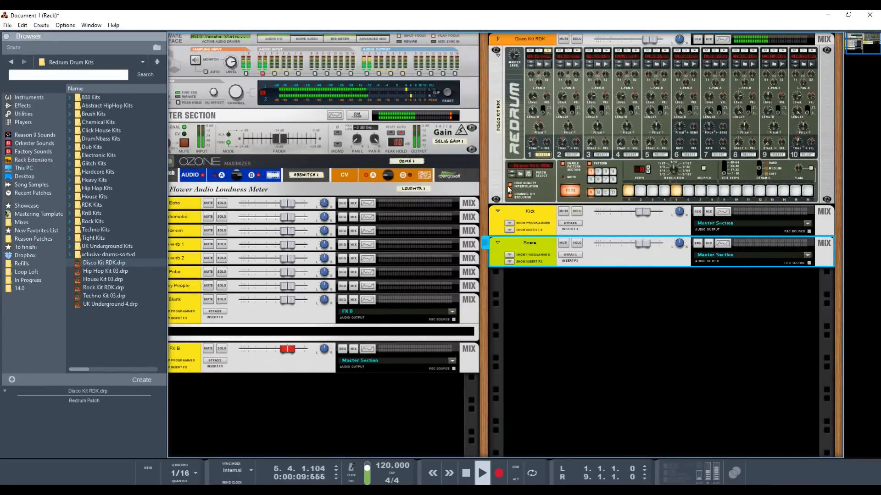
key(Tab)
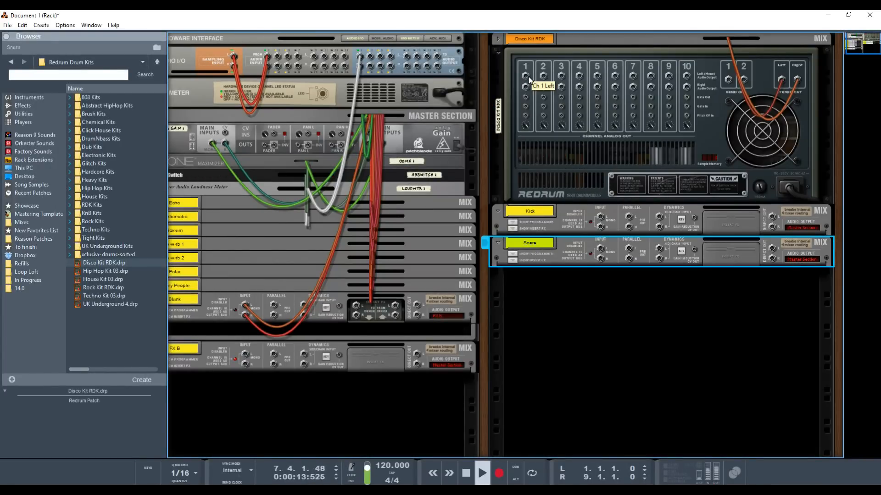
key(space)
drag(529, 80, 603, 221)
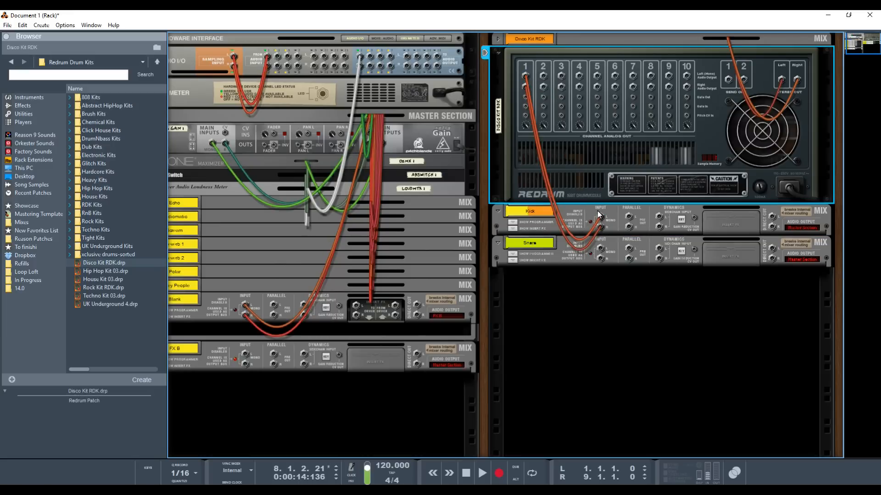
key(Tab)
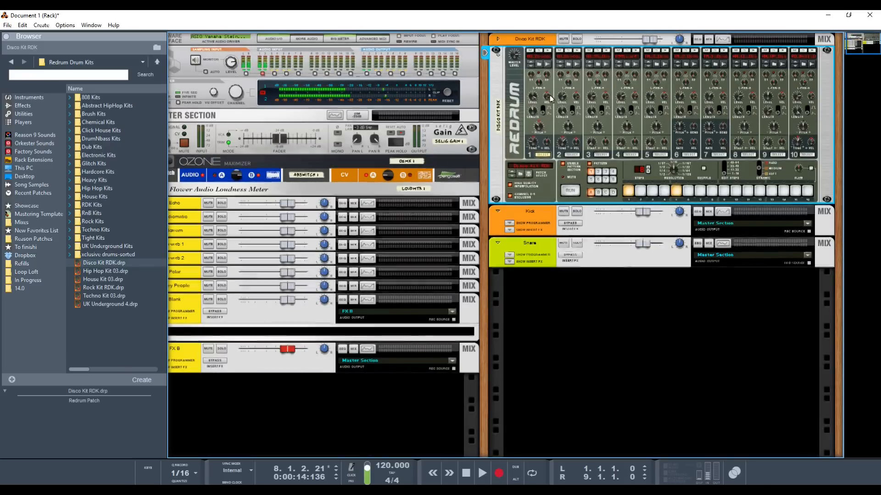
key(Tab)
drag(545, 81, 600, 250)
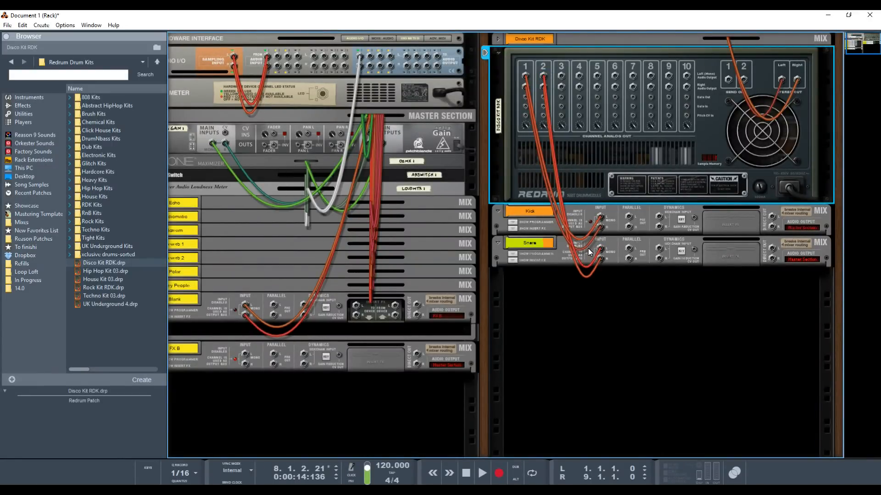
- Balance the drums in the mixer, muting Snare temporarily, raising the Kick level to about 5 dB and lowering Snare slightly
key(F5)
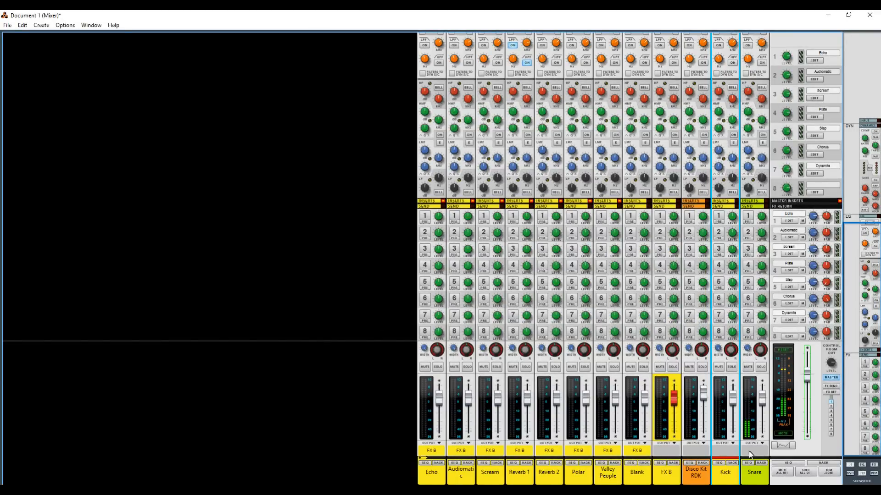
click(747, 367)
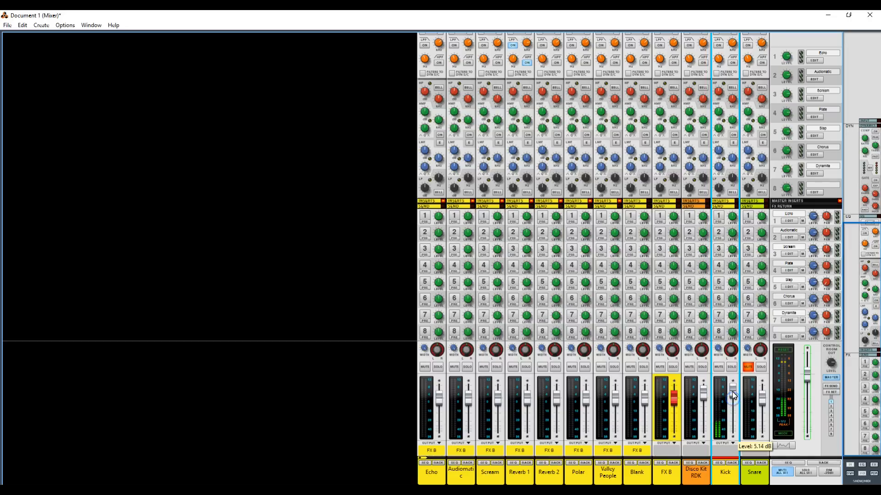
click(748, 367)
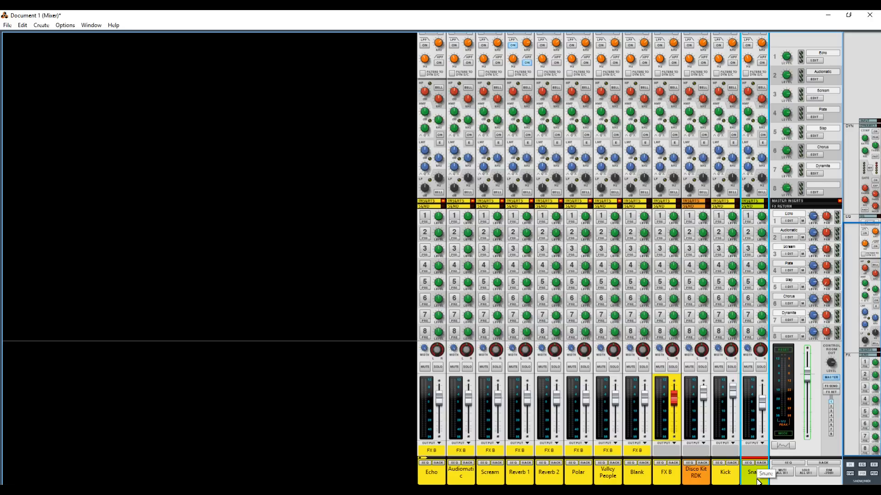
- Return to the rack and add a Dr. Octo Rex Loop Player below the Snare channel
key(alt)
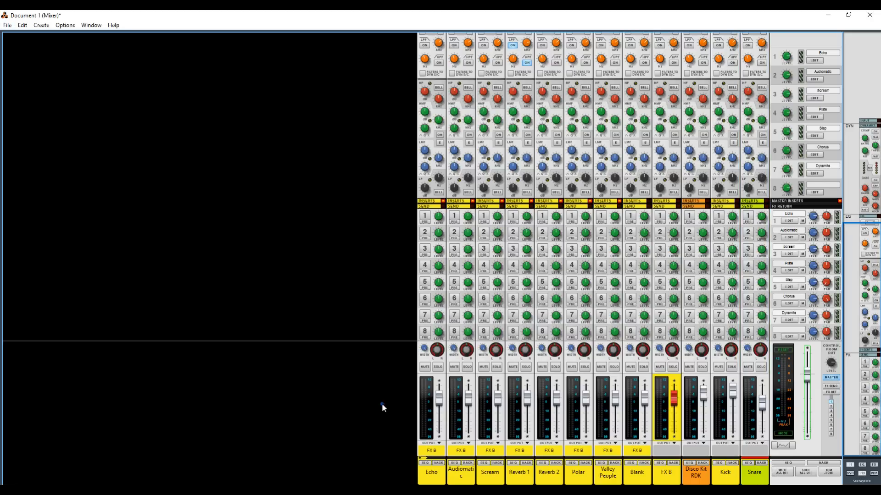
key(alt+Tab)
key(alt+Tab)
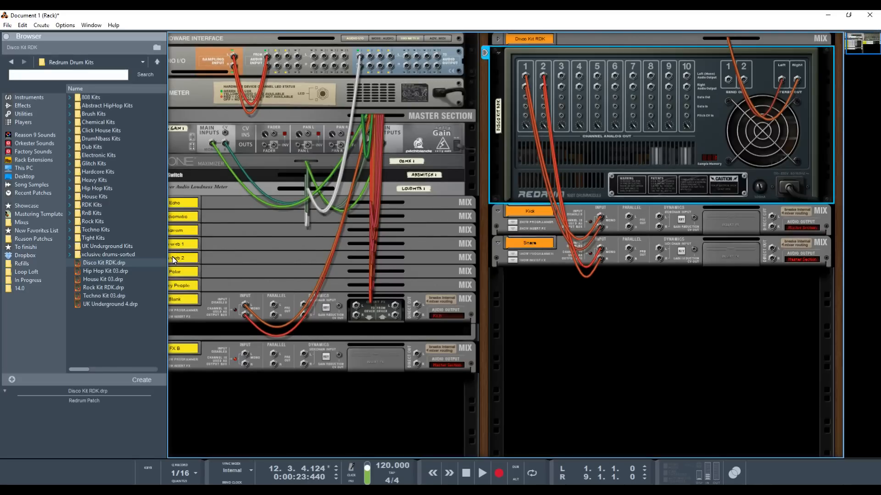
click(15, 135)
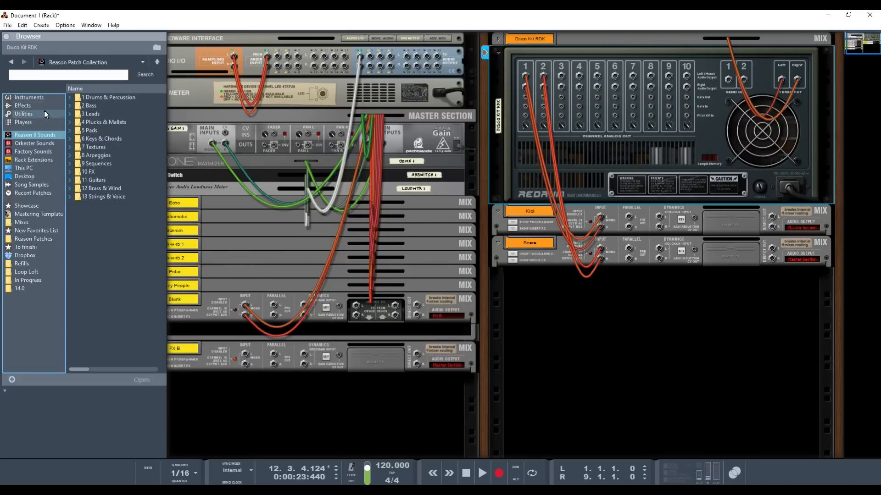
click(46, 97)
drag(116, 331, 697, 339)
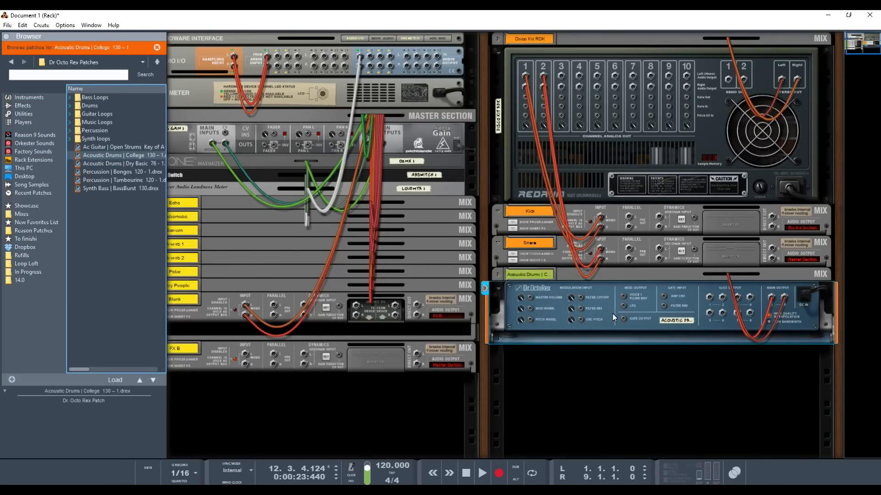
- Load the patch "Music Loops | Rhodes 90-125 bpm" into the Dr. Octo Rex
key(Tab)
click(729, 298)
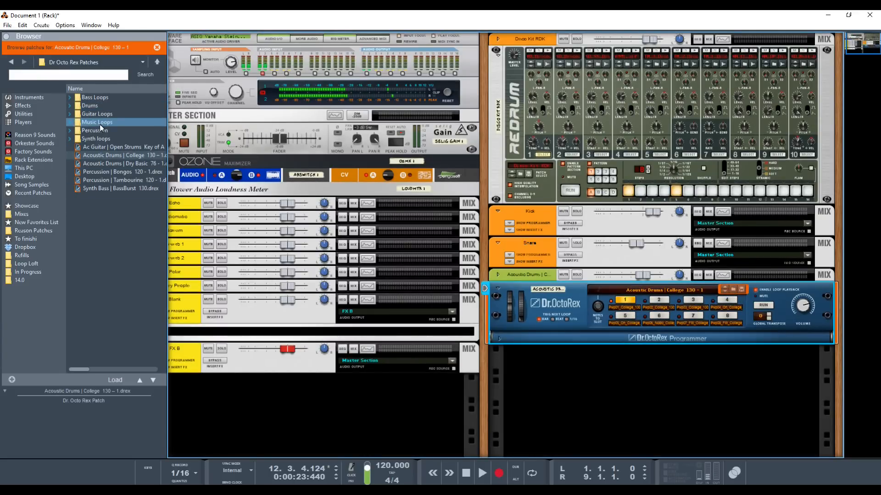
double_click(100, 123)
drag(101, 122, 660, 292)
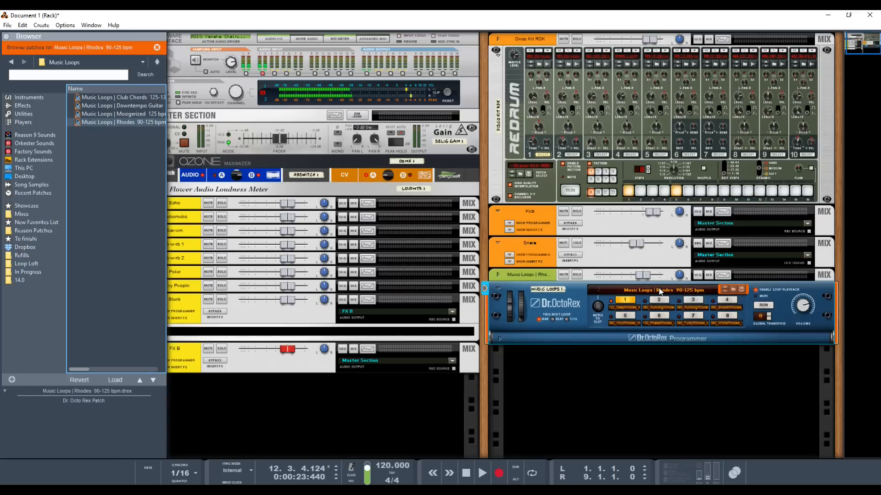
- Run the Rhodes loop, raise its channel level slightly, and start playback with the drums
click(764, 306)
drag(638, 275, 643, 275)
key(space)
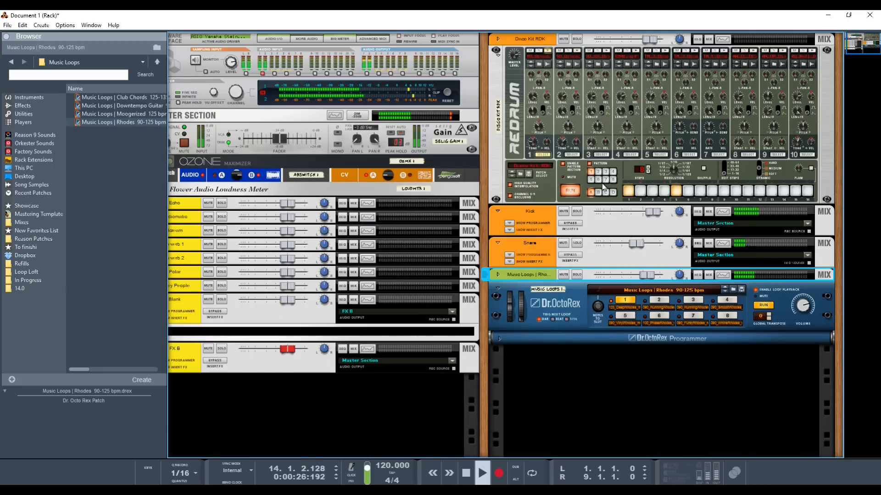
click(572, 156)
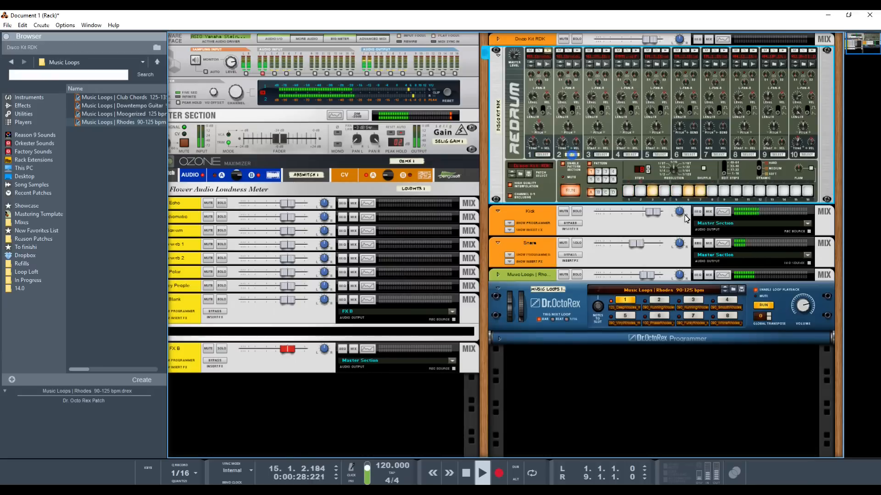
click(687, 191)
click(679, 193)
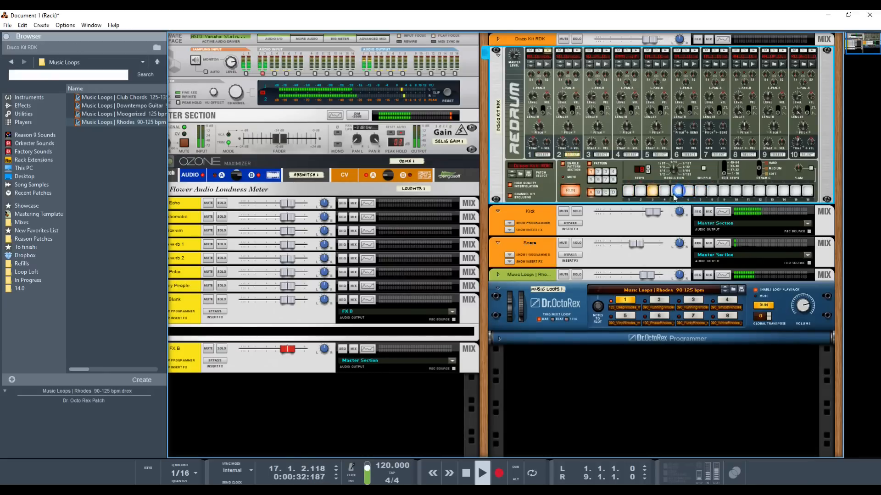
click(700, 192)
click(700, 192)
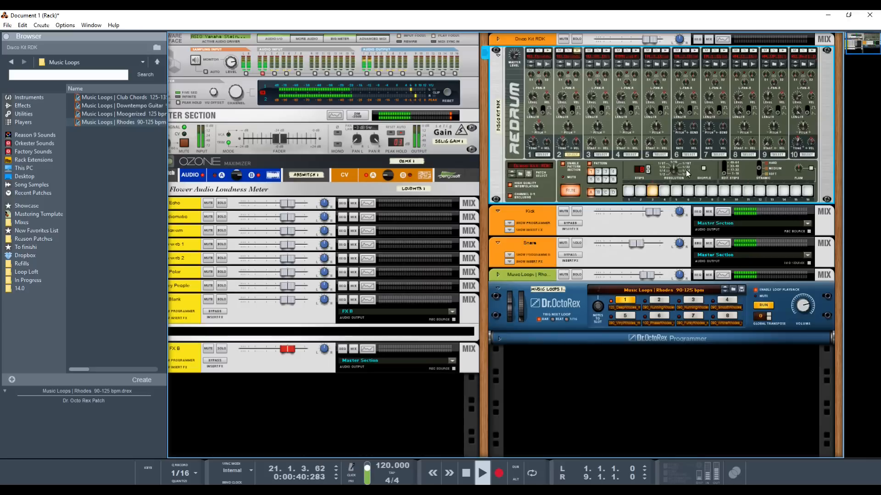
click(749, 155)
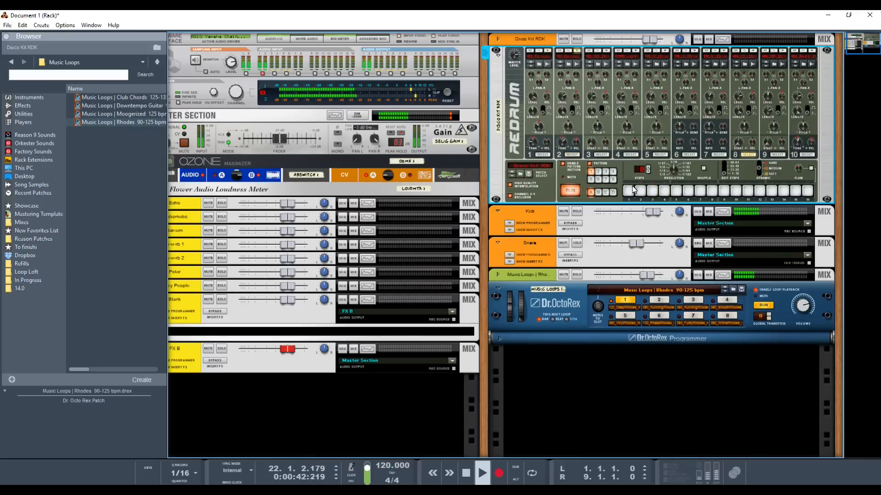
click(651, 191)
click(675, 191)
click(700, 190)
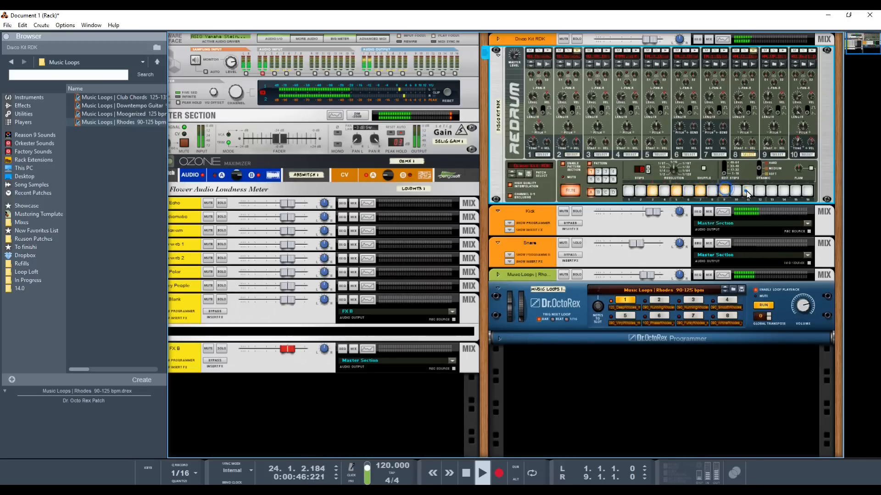
click(795, 190)
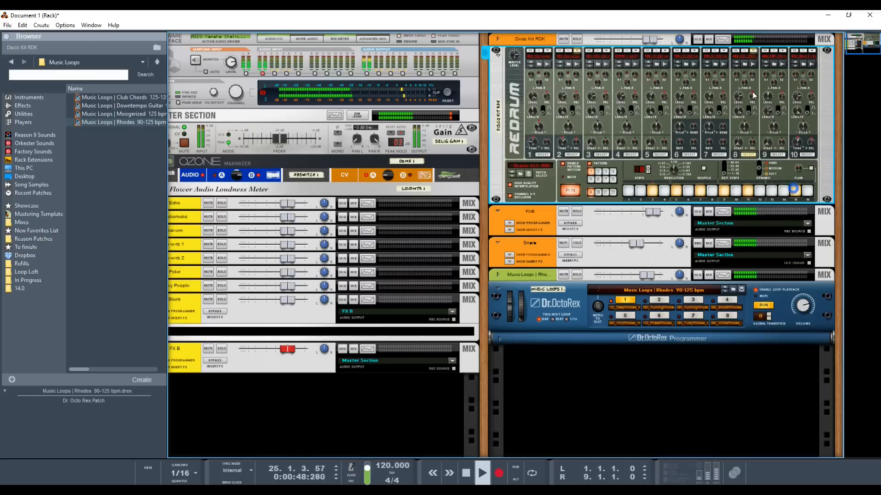
click(773, 156)
click(628, 191)
click(722, 190)
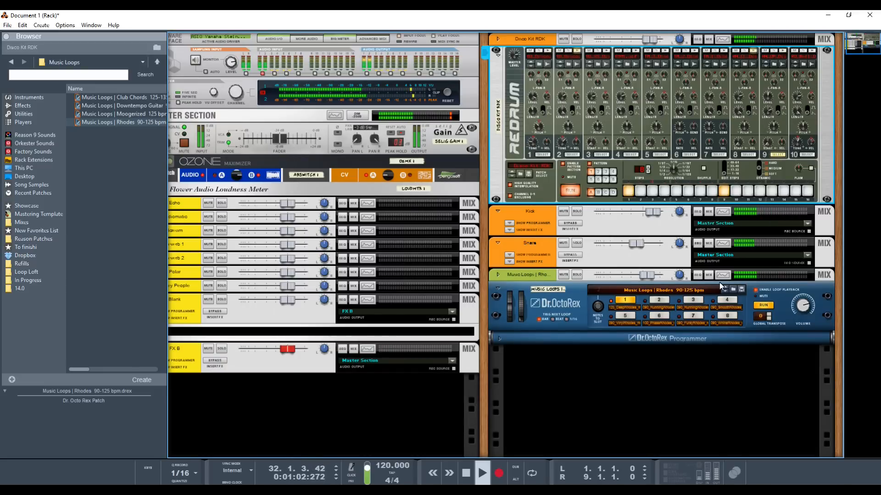
- Unfold the Rhodes loop's mix channel, fine-tune its level, and show its insert effects area
click(498, 275)
mouse_move(645, 275)
mouse_down()
mouse_move(655, 278)
mouse_move(646, 277)
mouse_up()
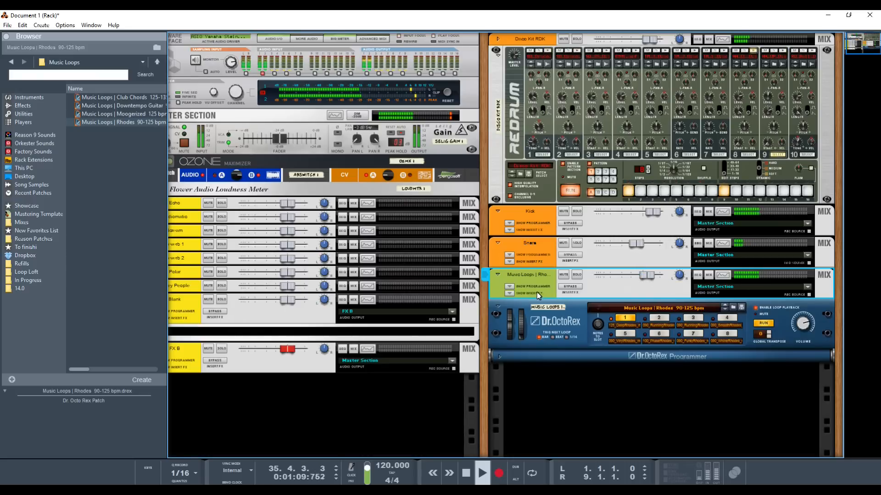
click(508, 293)
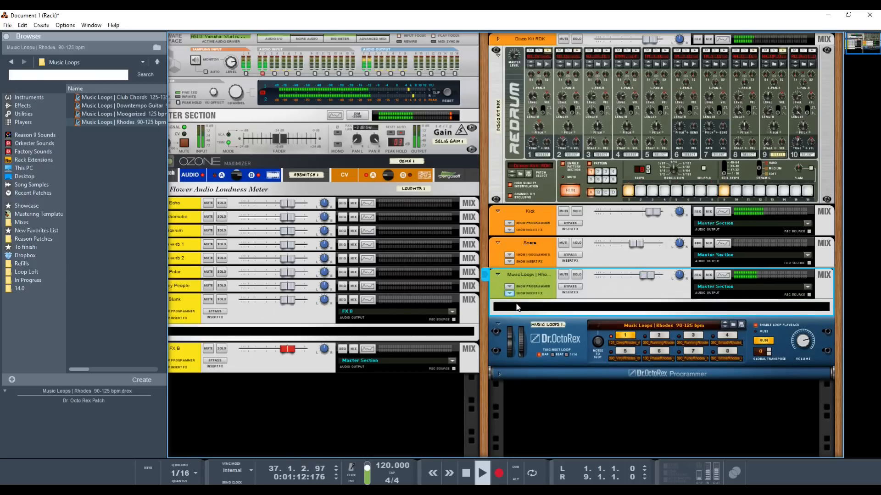
- Add an MClass Compressor to the Rhodes loop channel's insert effects, stop playback, and check the compressor's cabling on the rack's rear
right_click(517, 307)
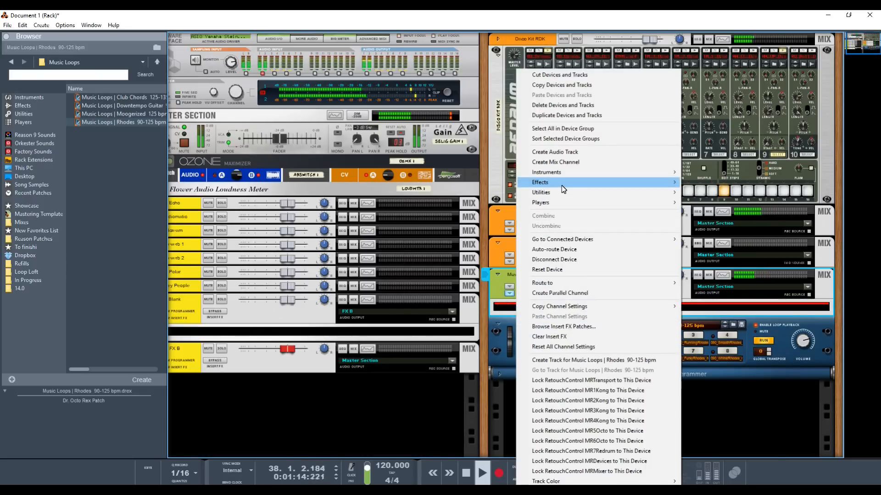
mouse_move(562, 185)
click(726, 204)
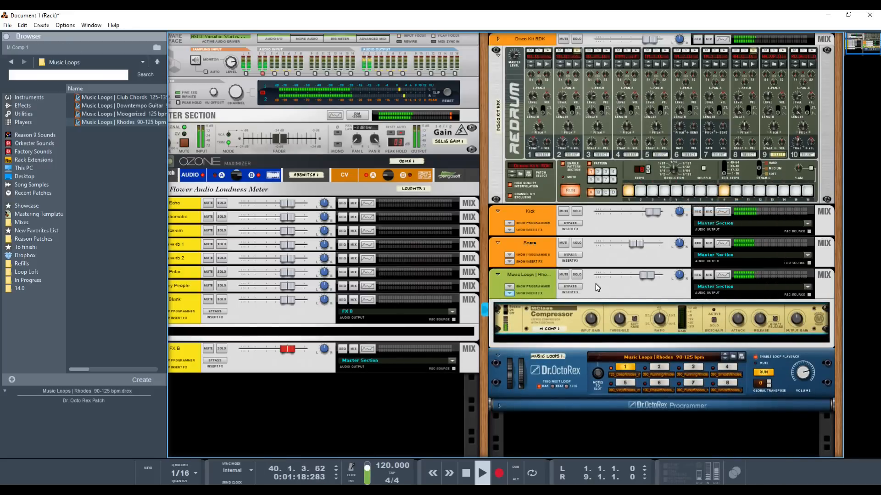
key(space)
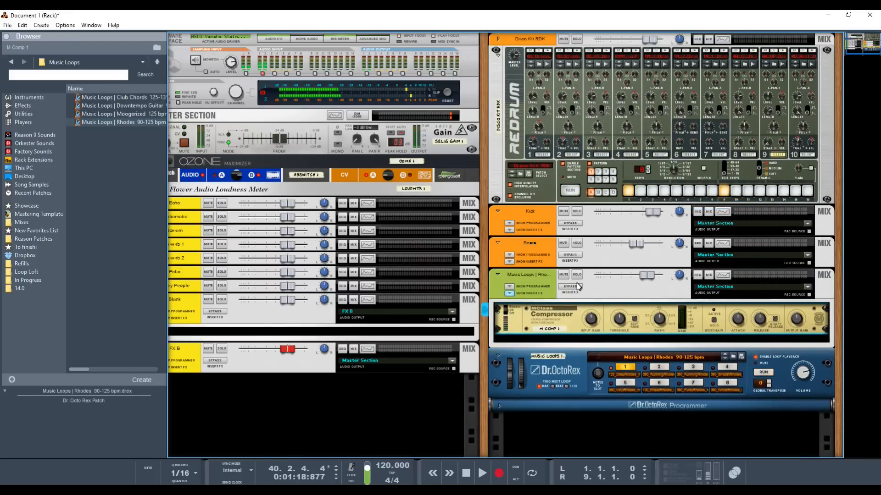
key(Tab)
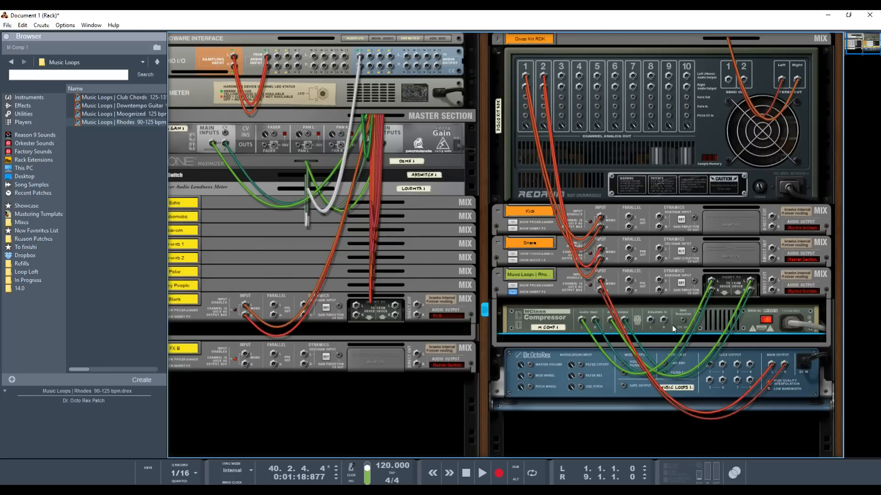
click(719, 366)
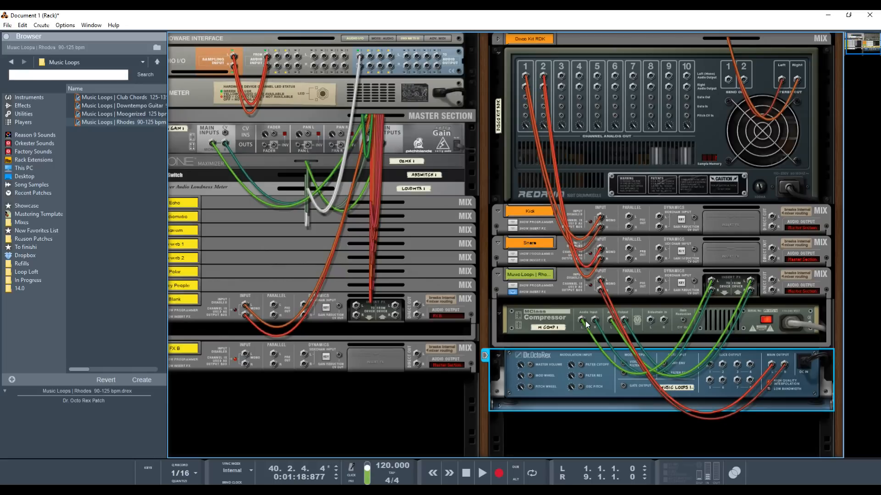
click(530, 320)
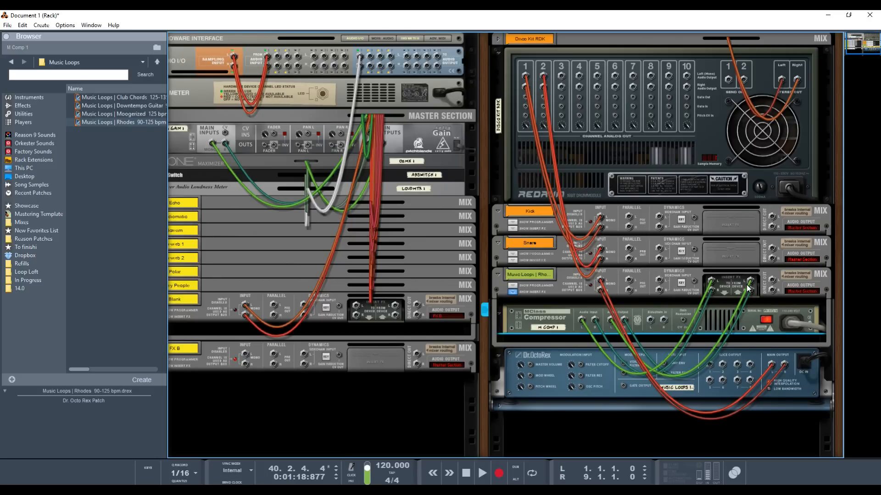
key(Tab)
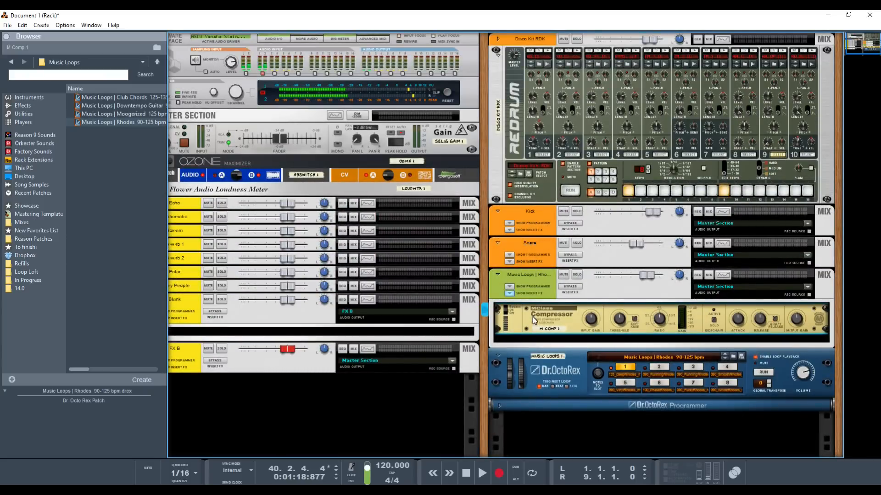
- Run the Rhodes loop by itself and try out the compressor's ratio, attack, input gain and threshold before stopping the loop
click(763, 372)
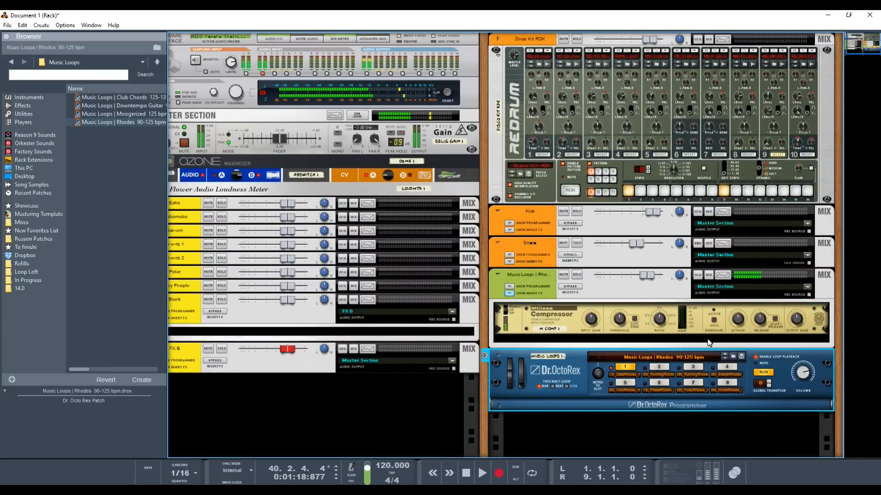
drag(666, 330, 666, 266)
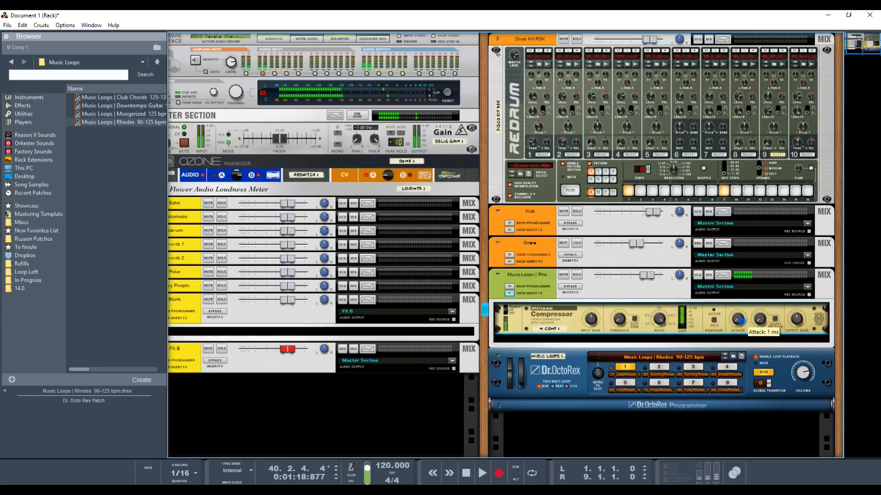
drag(591, 323, 602, 317)
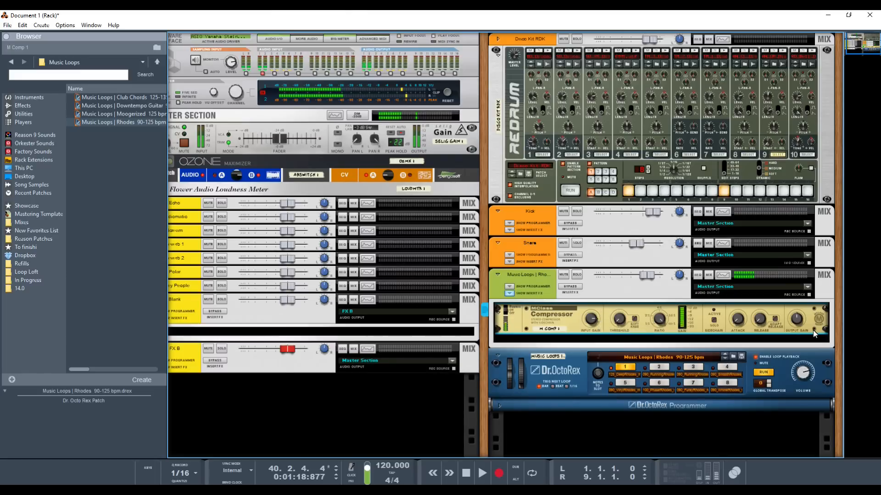
drag(592, 321, 592, 329)
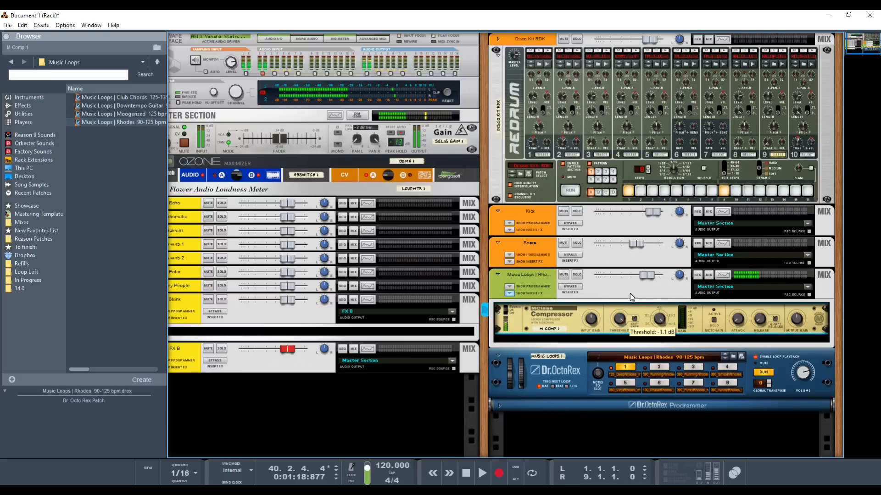
click(768, 376)
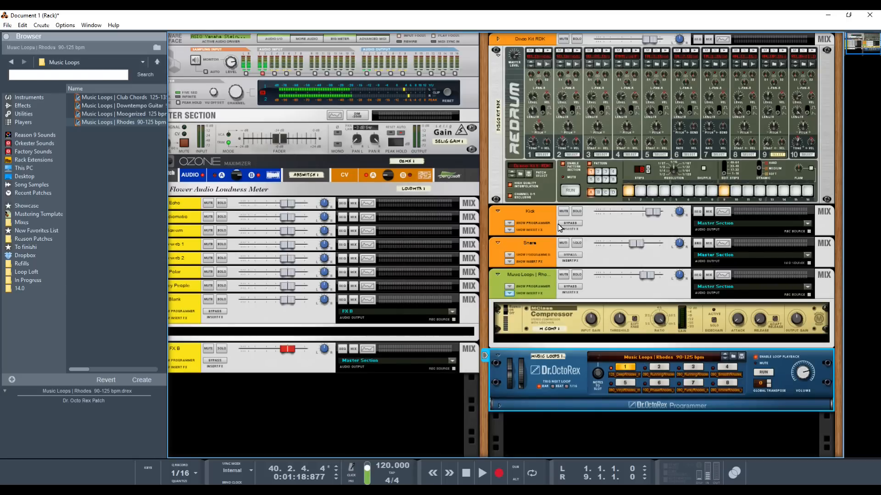
- Cable the Kick channel's parallel outputs to the MClass Compressor's sidechain inputs and return to the rack's front
key(Tab)
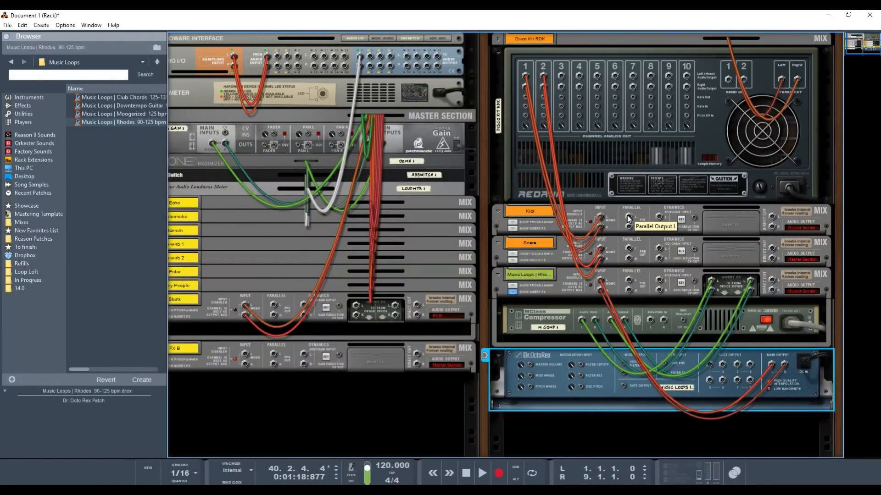
drag(628, 218, 647, 323)
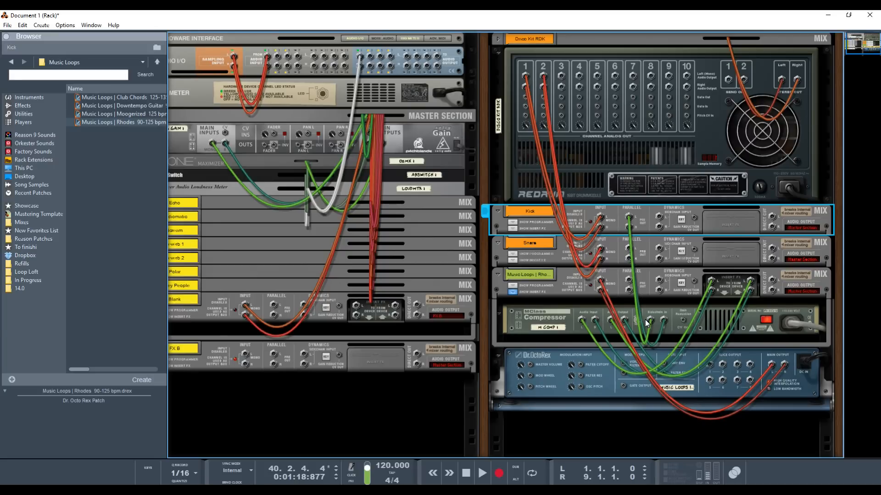
key(Tab)
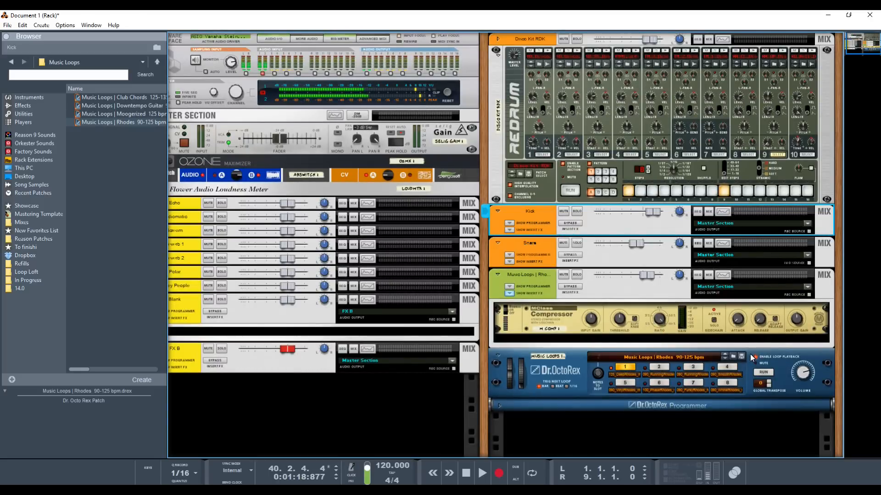
click(775, 363)
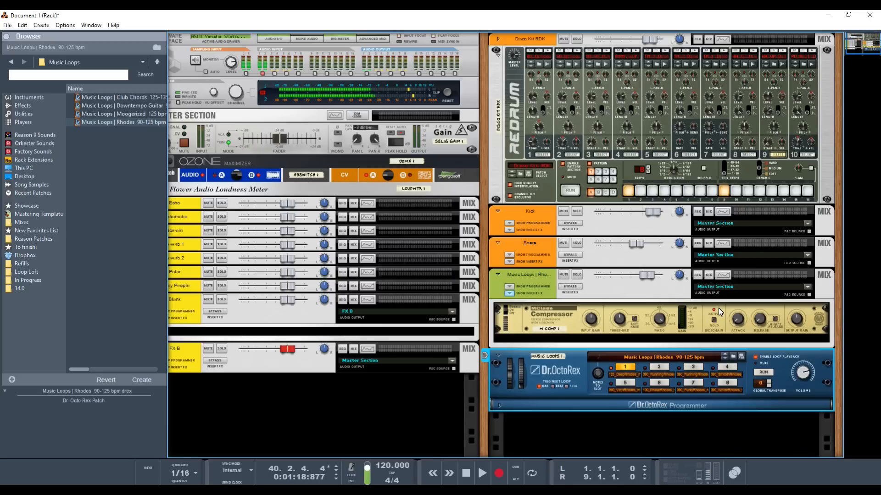
mouse_move(736, 322)
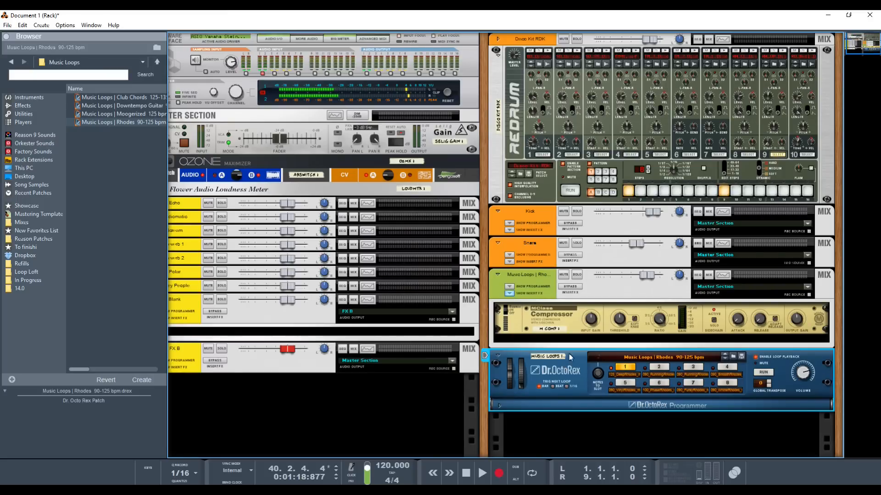
- Start playback and adjust the MClass Compressor's ratio and threshold so the kick ducks the Rhodes loop
click(629, 331)
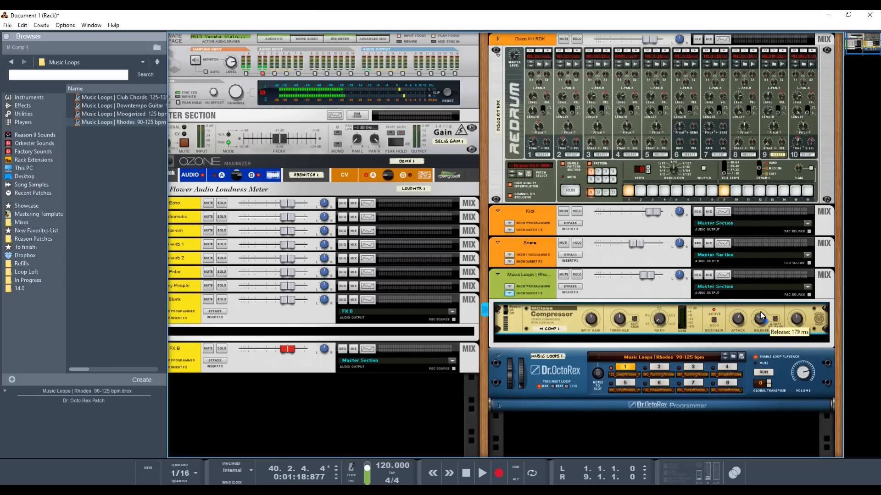
key(space)
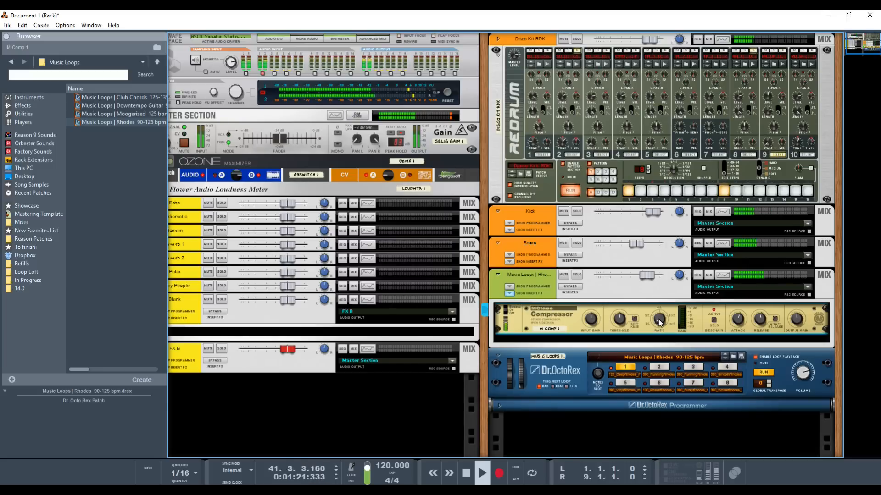
drag(658, 321, 674, 267)
drag(618, 320, 647, 411)
- Mute the Disco Kit RDK and Snare channels and lower the compressor's attack time
click(563, 39)
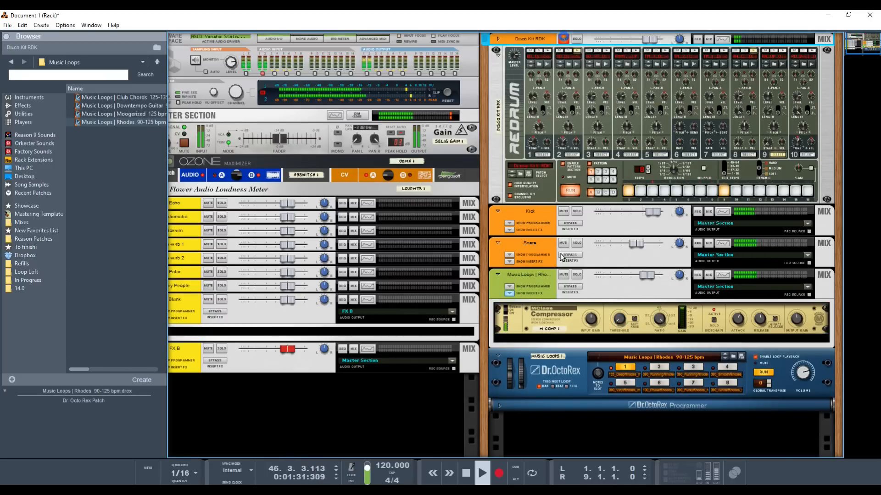
click(563, 243)
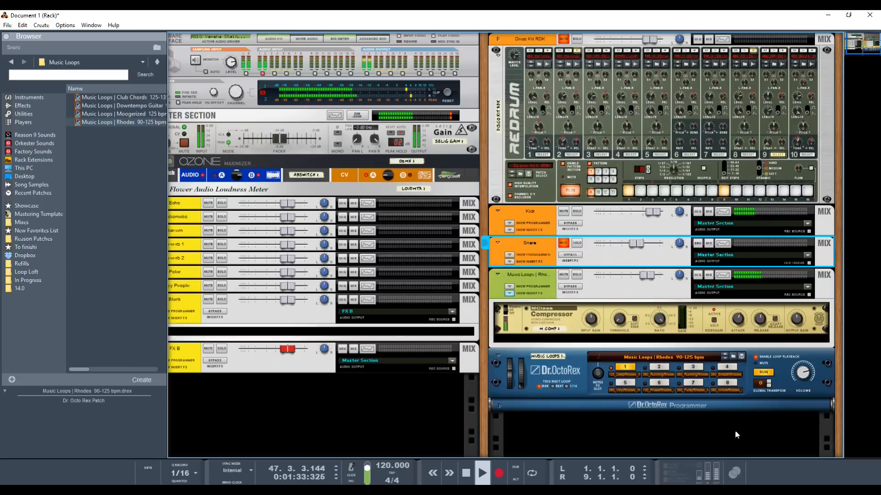
click(614, 324)
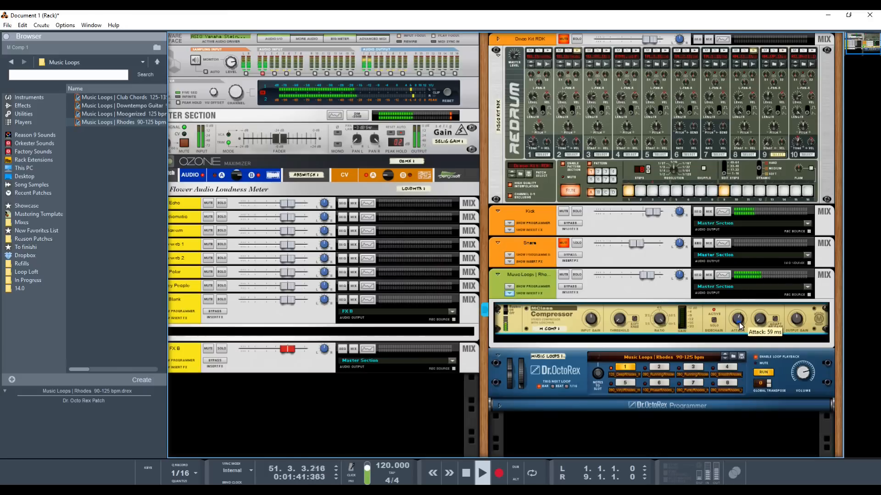
mouse_move(738, 321)
drag(739, 321, 733, 434)
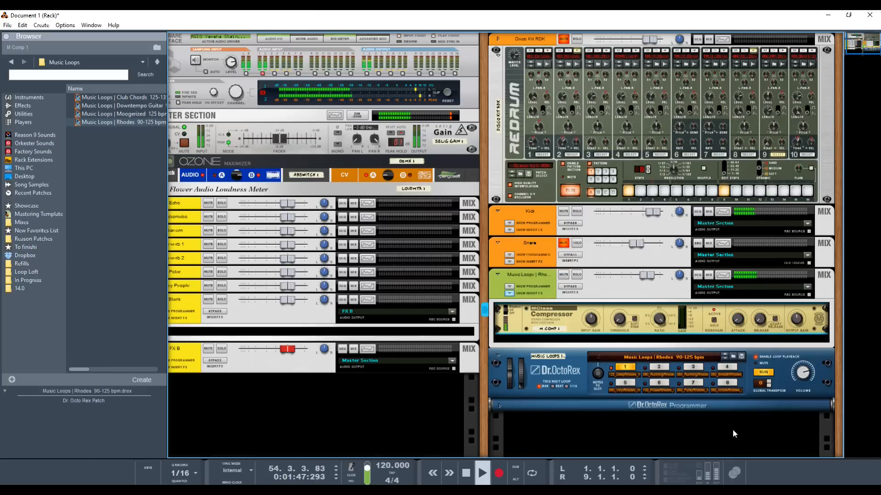
- Set the compressor's release to about 452 ms and adjust its output gain
mouse_move(763, 326)
scroll(764, 326, up, 5)
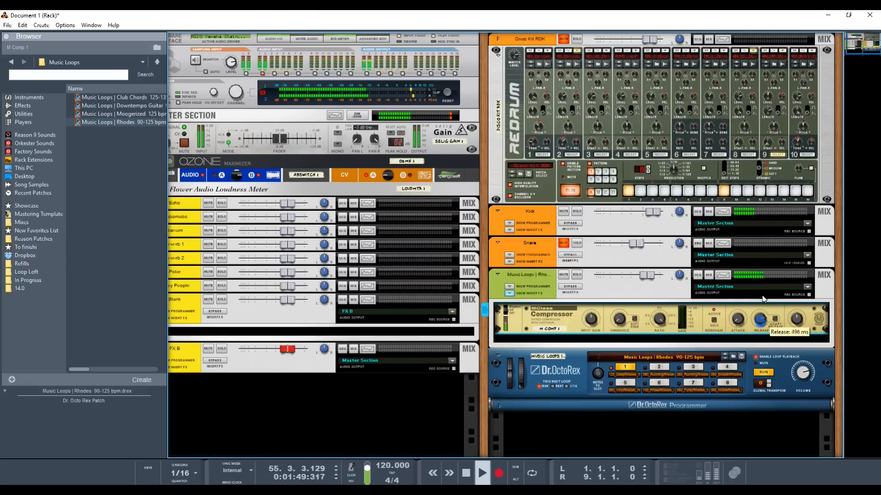
drag(764, 323, 762, 321)
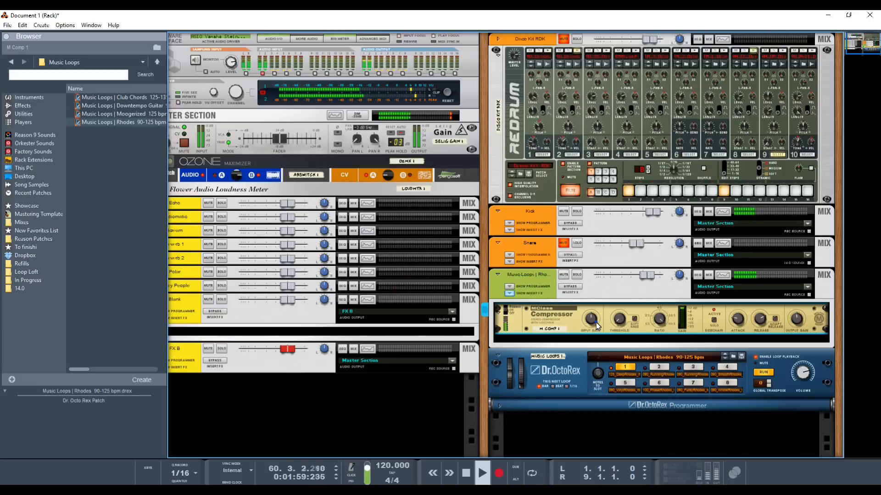
drag(796, 318, 796, 327)
- Compare the Rhodes channel with its insert effects bypassed and re-enabled, and set the compressor's attack to 36 ms
click(570, 286)
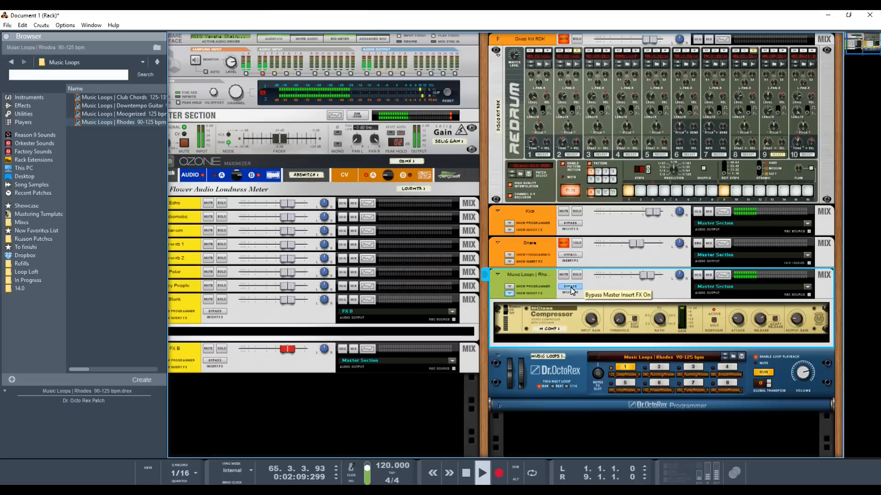
click(571, 288)
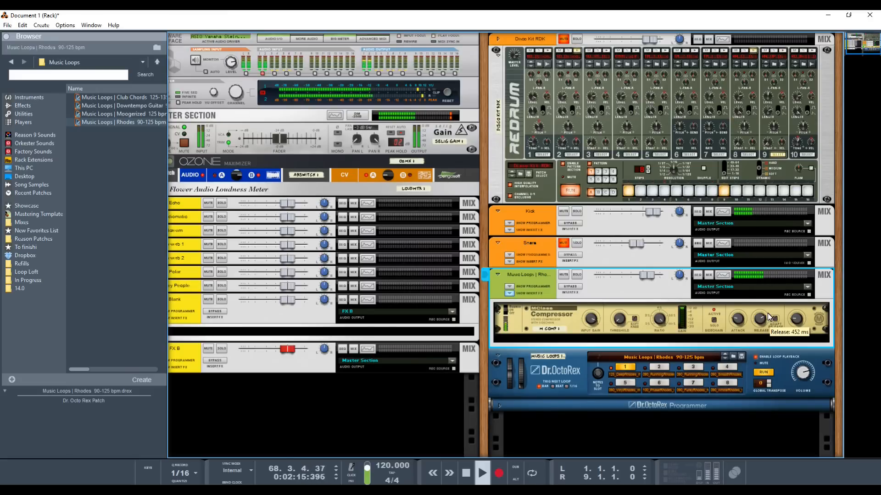
click(736, 328)
drag(736, 329, 735, 324)
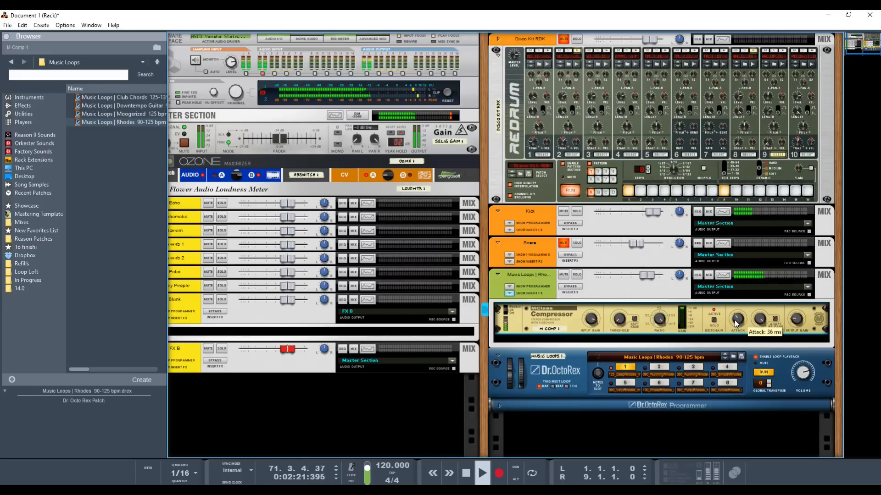
- Unmute the Snare and Disco Kit RDK channels, lower both faders slightly, and stop playback
click(564, 243)
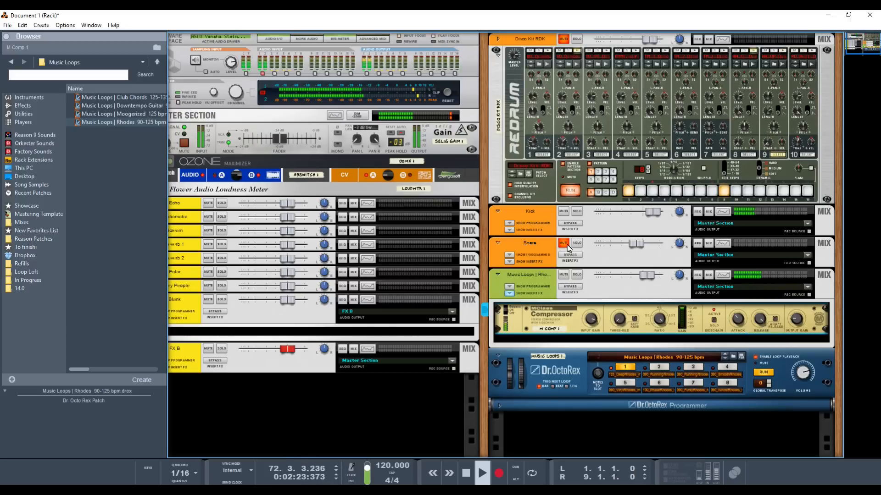
click(564, 39)
drag(650, 40, 645, 41)
drag(637, 243, 634, 244)
key(space)
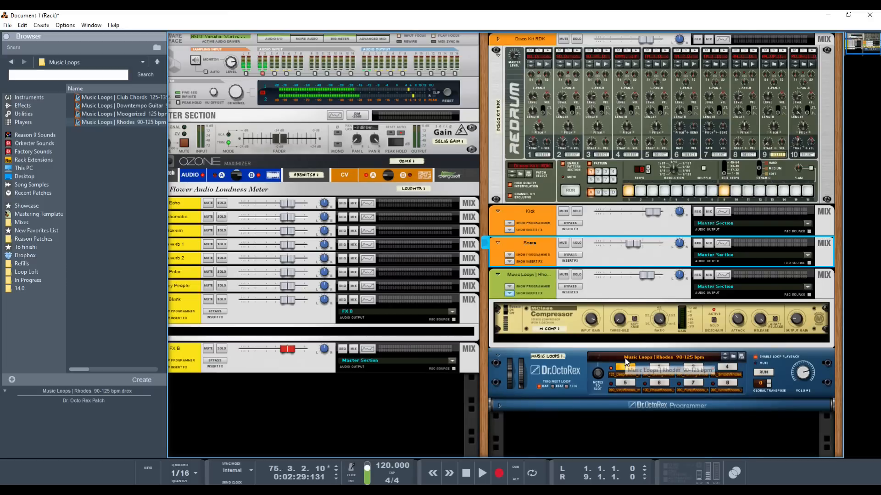
- Add a second Dr. Octo Rex Loop Player below the Rhodes loop, and unfold the Rhodes player's programmer with its patch browser open
scroll(625, 361, down, 2)
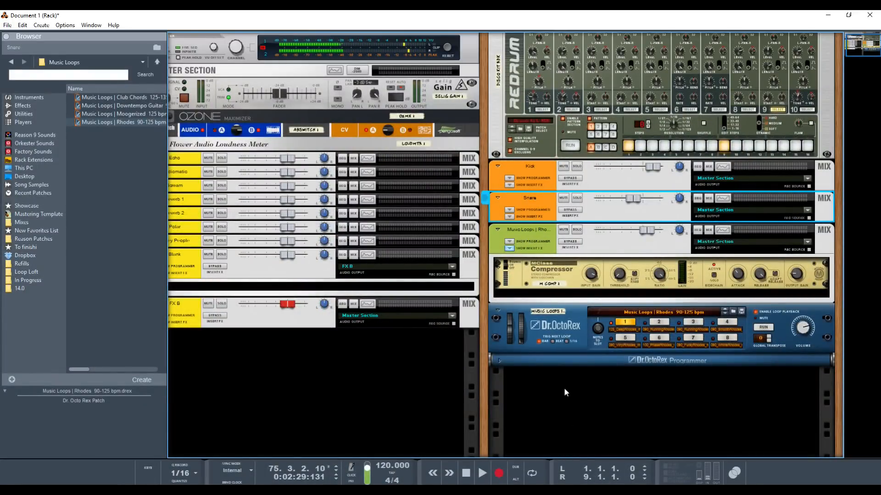
right_click(554, 427)
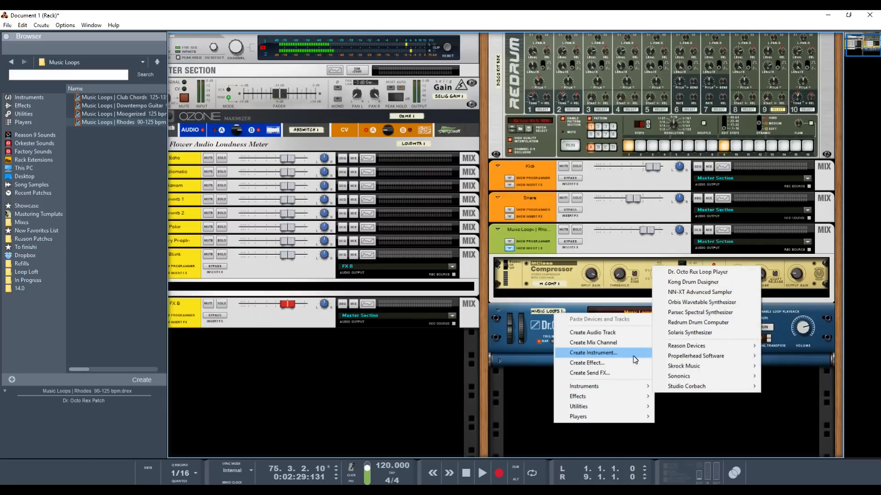
click(670, 272)
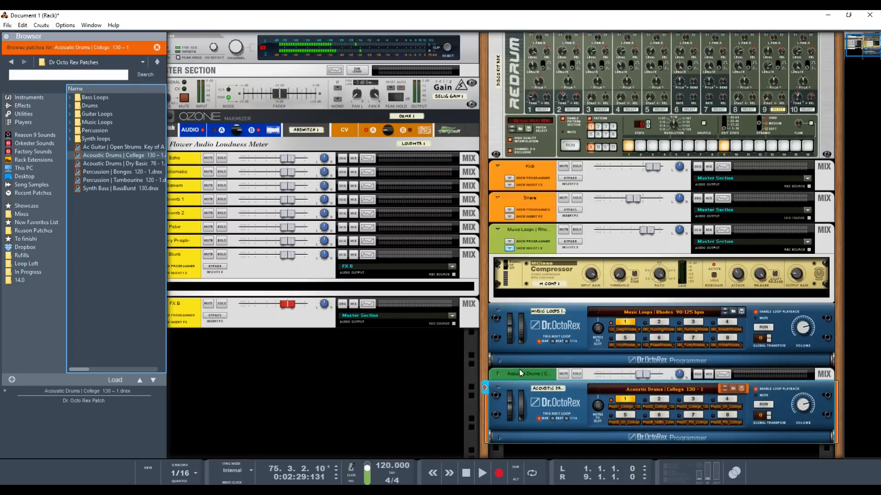
click(502, 363)
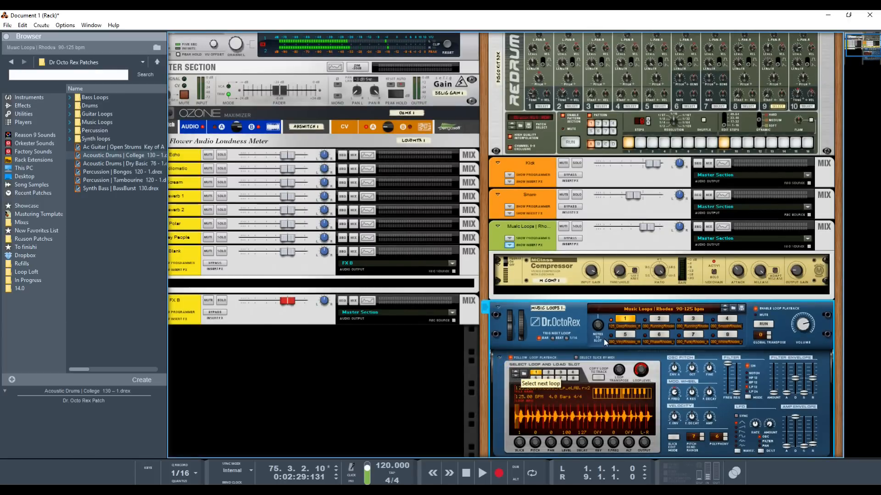
click(734, 309)
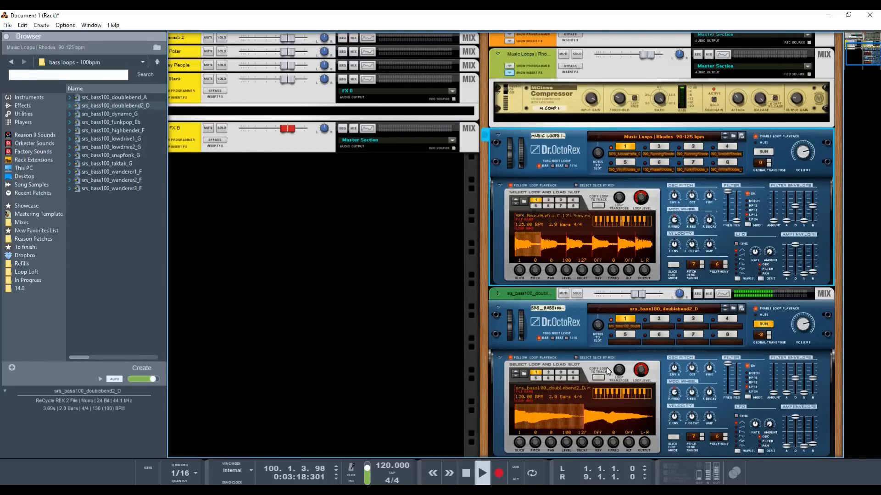
- Browse up to the rex folder and open its keys - rhodes folder of loops
click(157, 62)
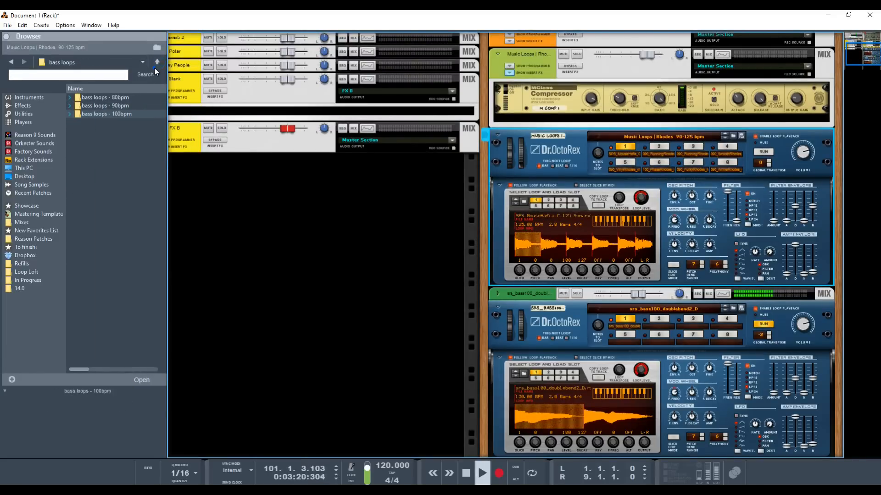
click(156, 65)
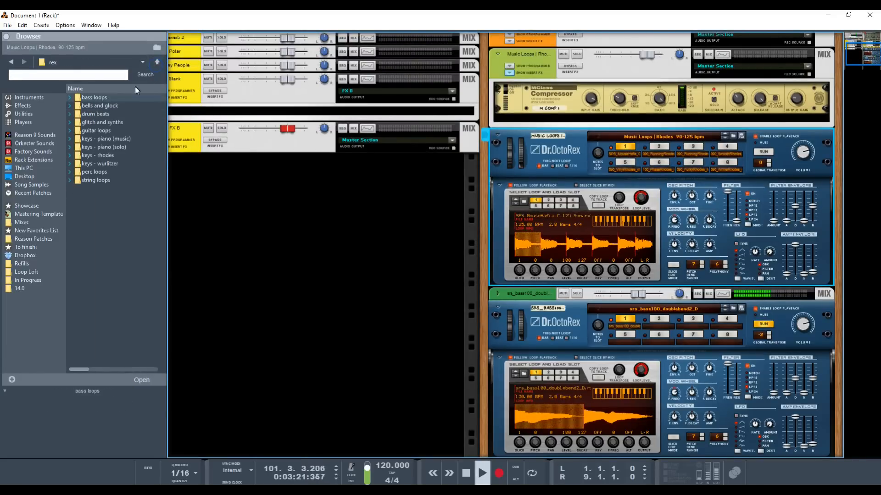
double_click(111, 154)
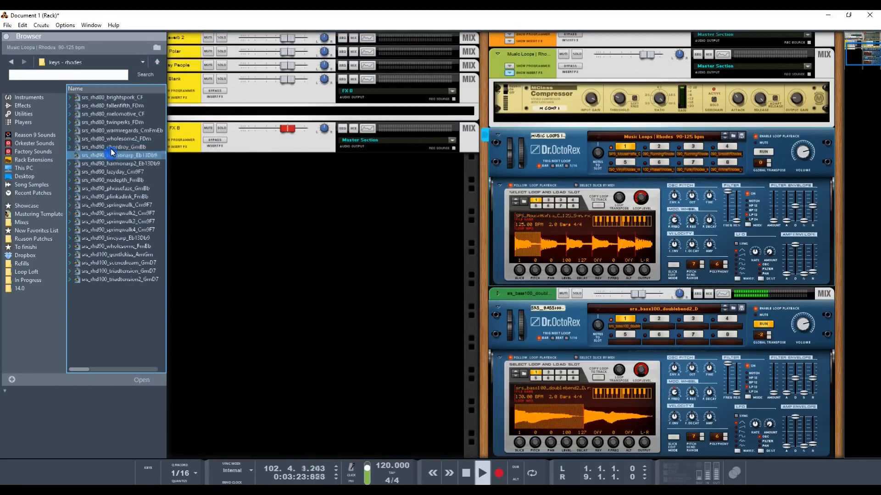
- Audition the first Rhodes loops, load srs_rhd80_melomotive_CF into the upper Dr. Octo Rex player, and start its loop playback
click(107, 101)
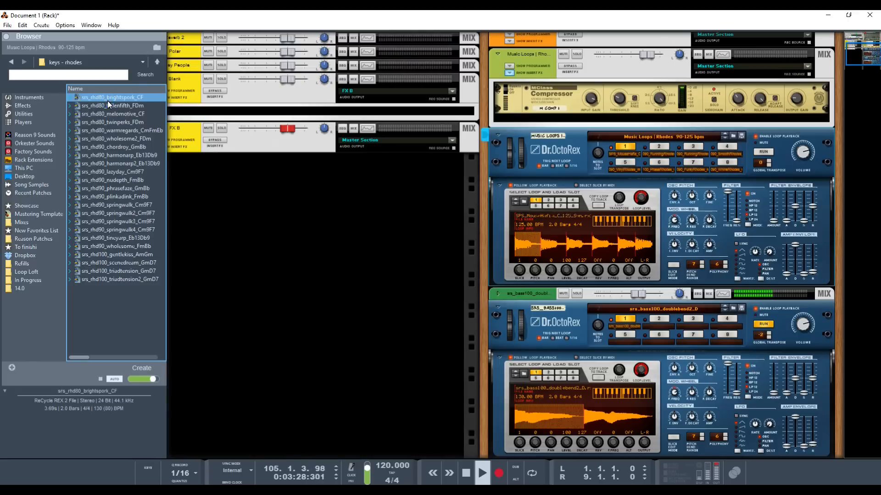
click(110, 106)
click(110, 114)
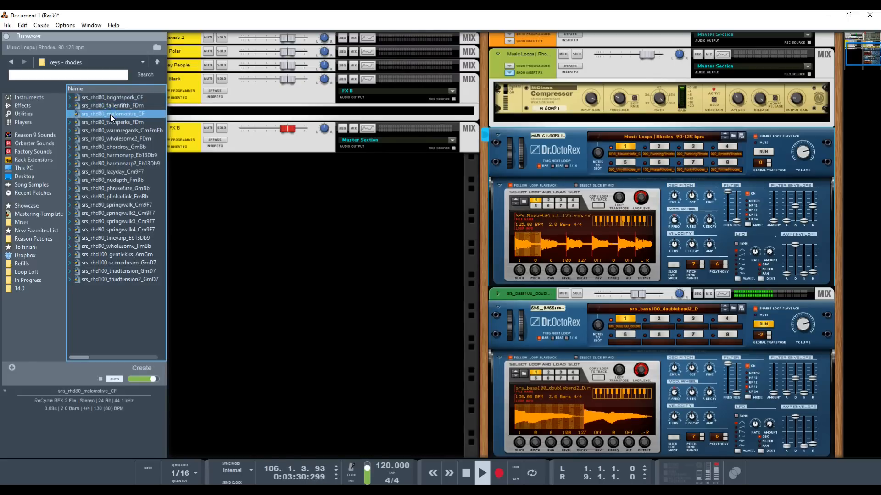
drag(110, 114, 521, 166)
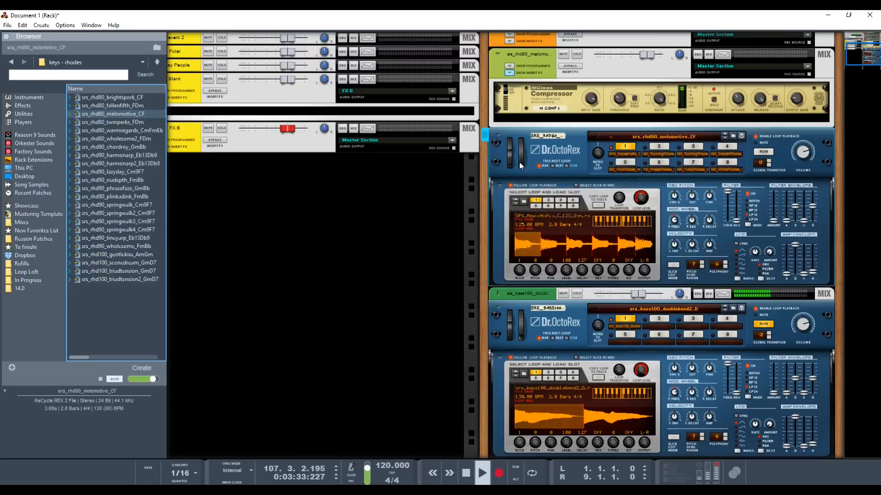
click(761, 152)
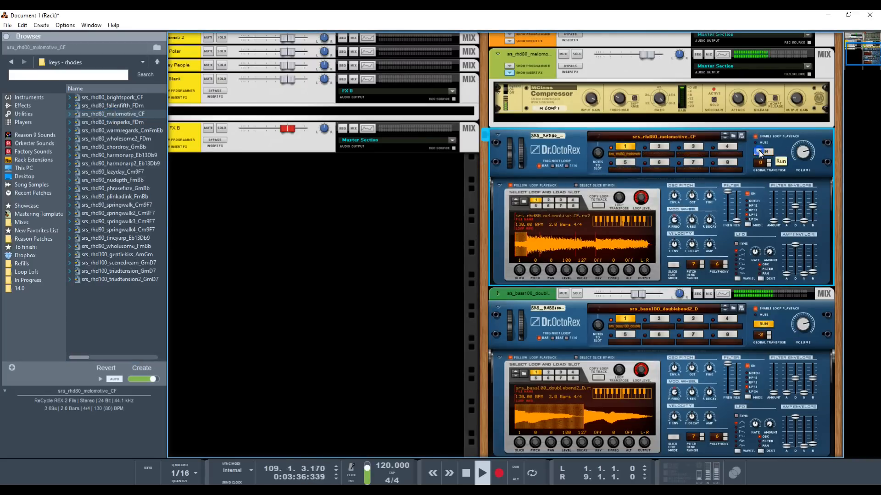
- Lower the release of the Rhodes channel's compressor slightly
click(663, 109)
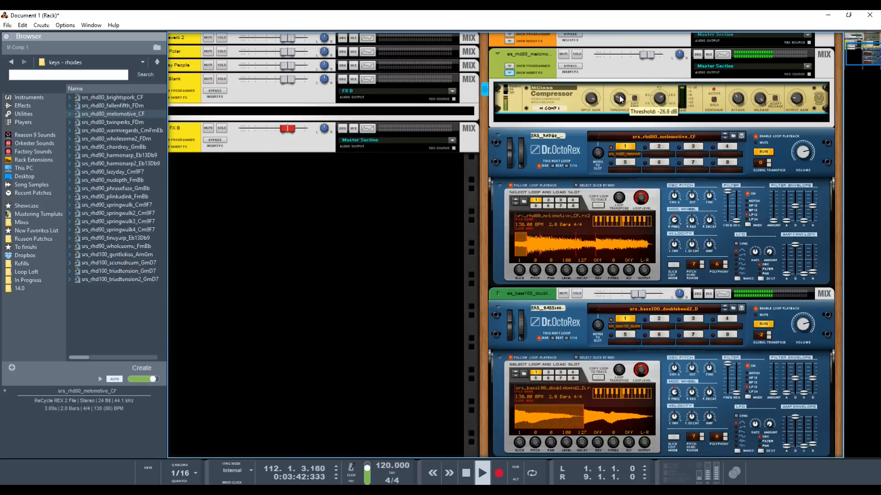
drag(759, 97, 759, 105)
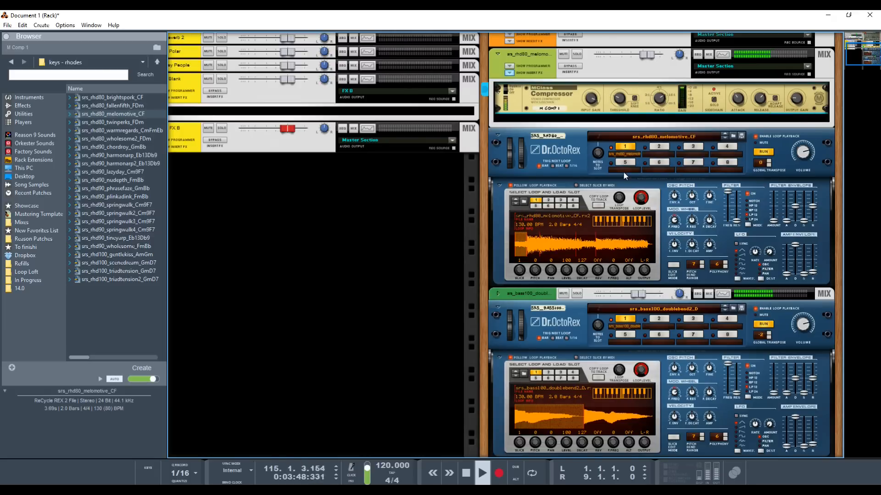
- Unfold the bass loop's mix channel, show its insert effects area, and add an MClass Compressor there
click(497, 294)
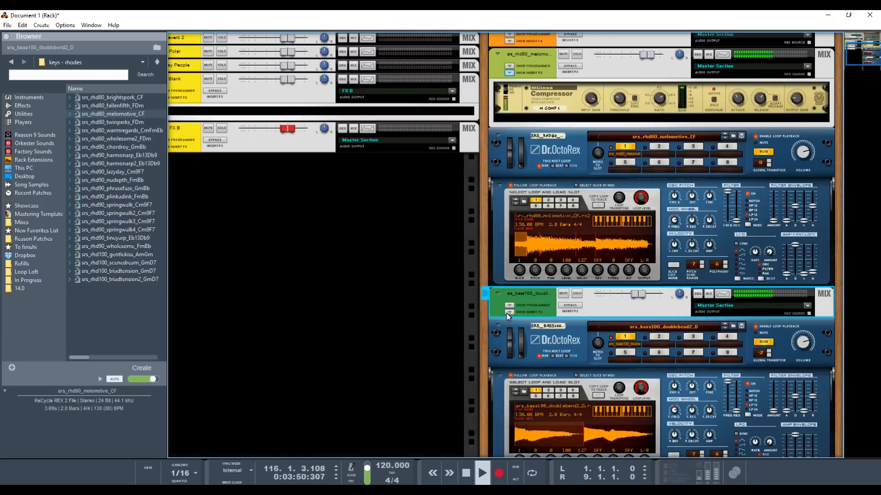
click(508, 312)
right_click(527, 329)
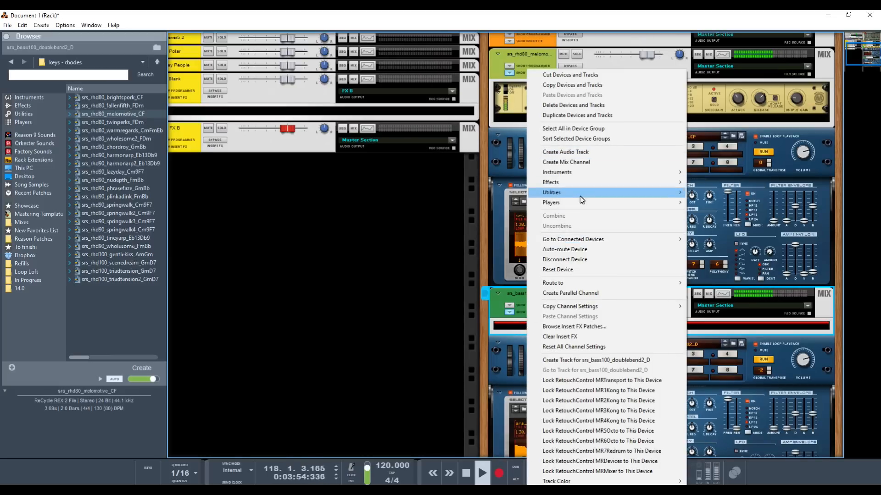
mouse_move(579, 182)
click(765, 205)
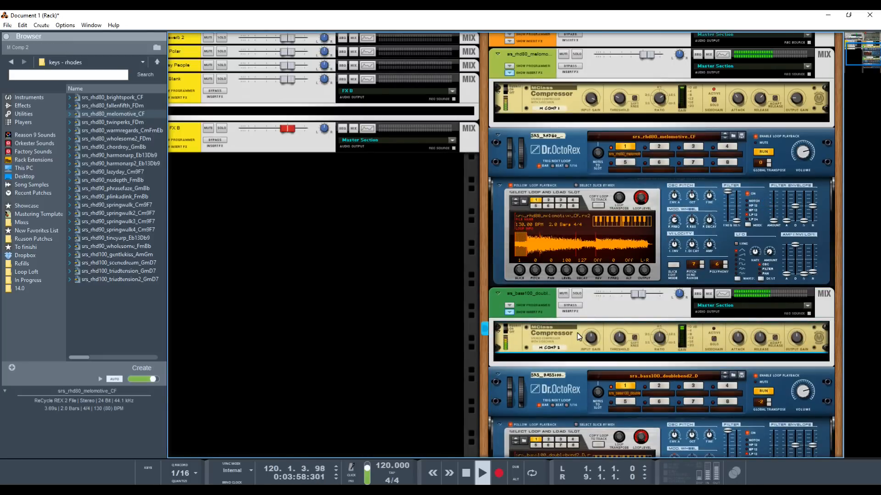
- On the back of the rack, add a Spider Audio Merger & Splitter to the Kick channel's insert area
key(Tab)
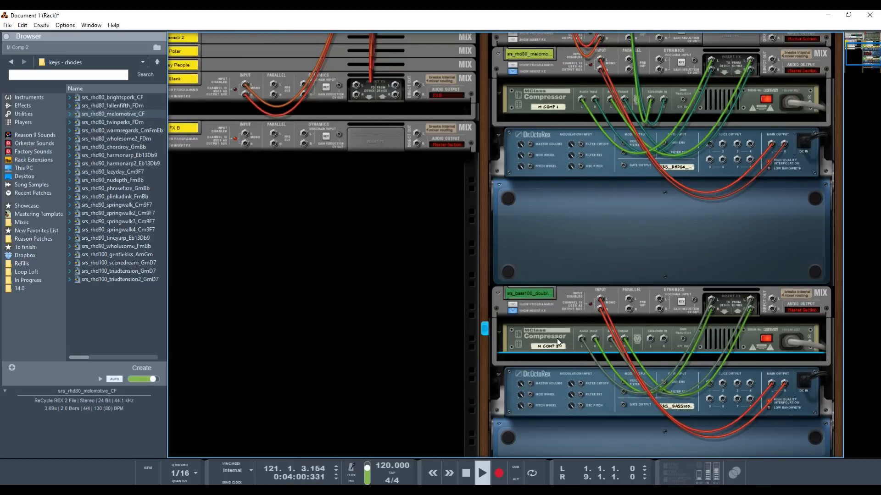
scroll(556, 340, up, 3)
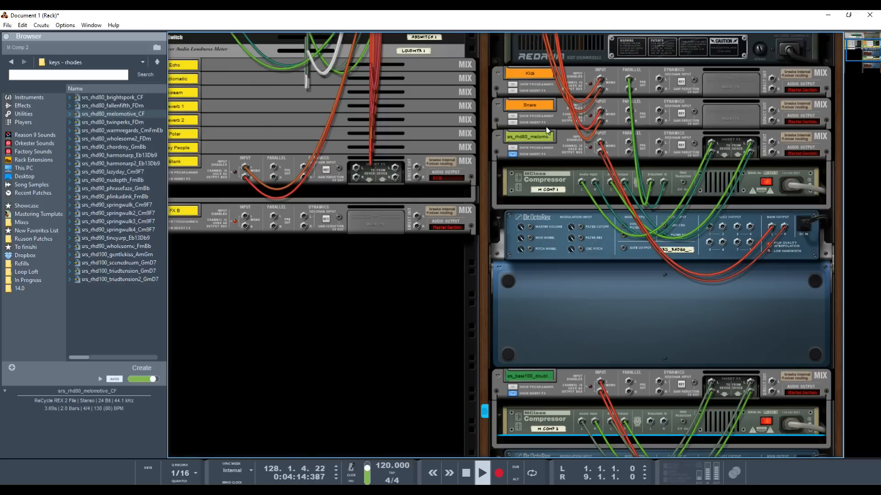
click(513, 94)
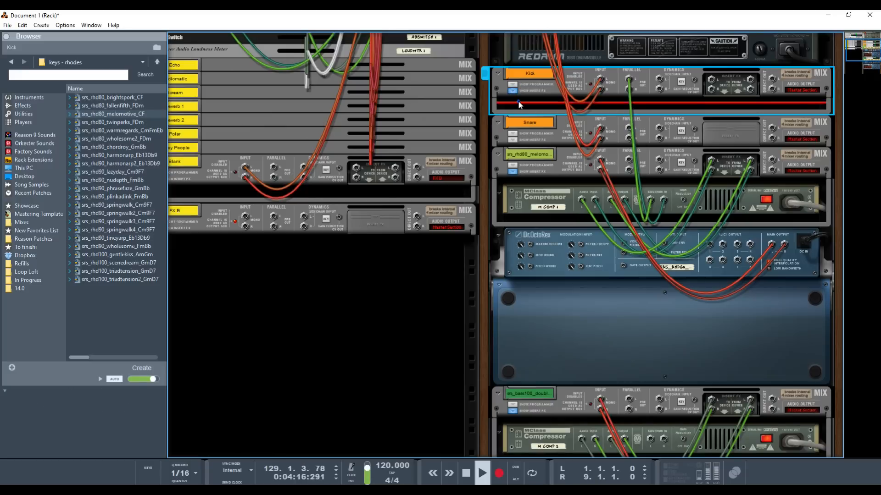
right_click(518, 101)
mouse_move(599, 185)
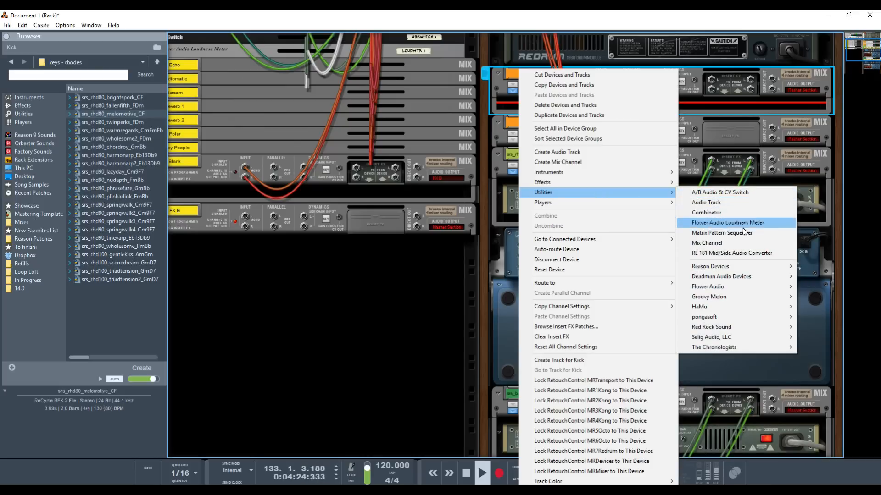
mouse_move(740, 270)
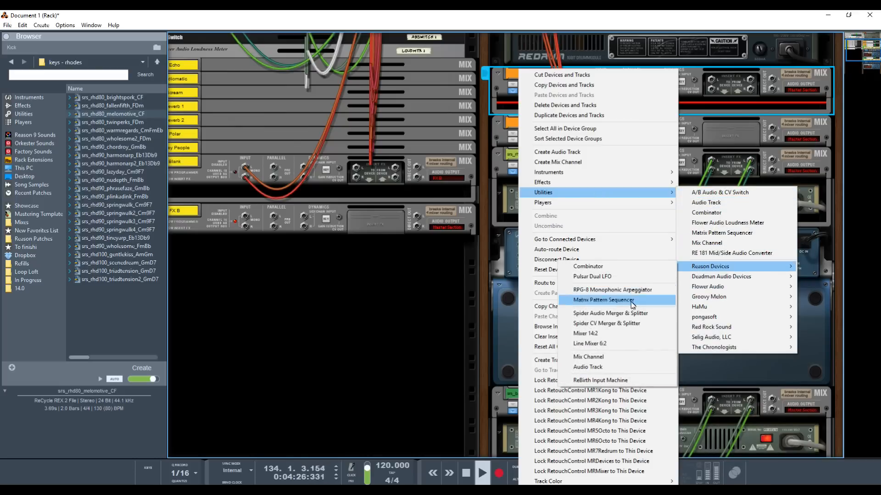
click(616, 315)
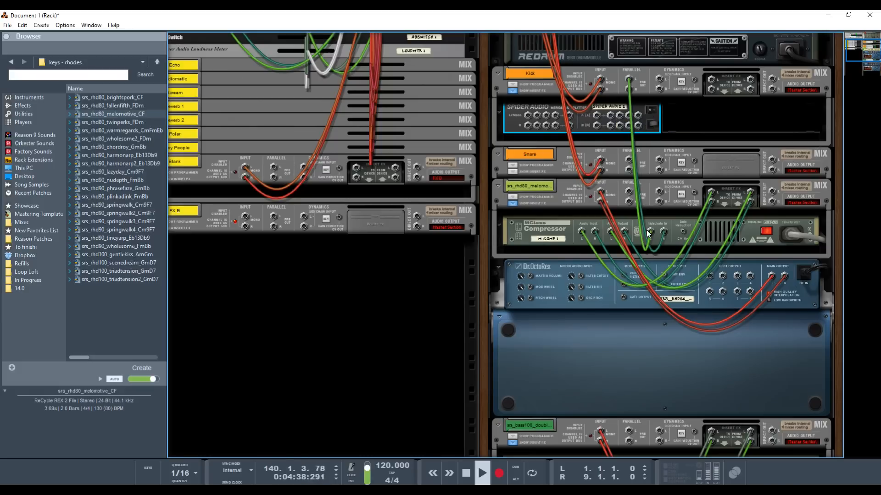
- Reroute the Kick's parallel output cables into the Spider's splitter inputs, and connect a splitter output pair to the Rhodes compressor's sidechain inputs
drag(651, 234, 597, 117)
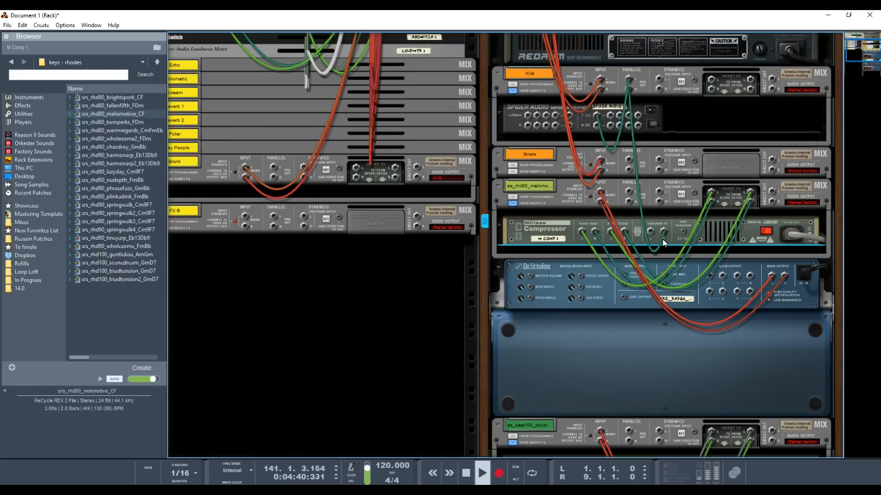
drag(663, 233, 598, 129)
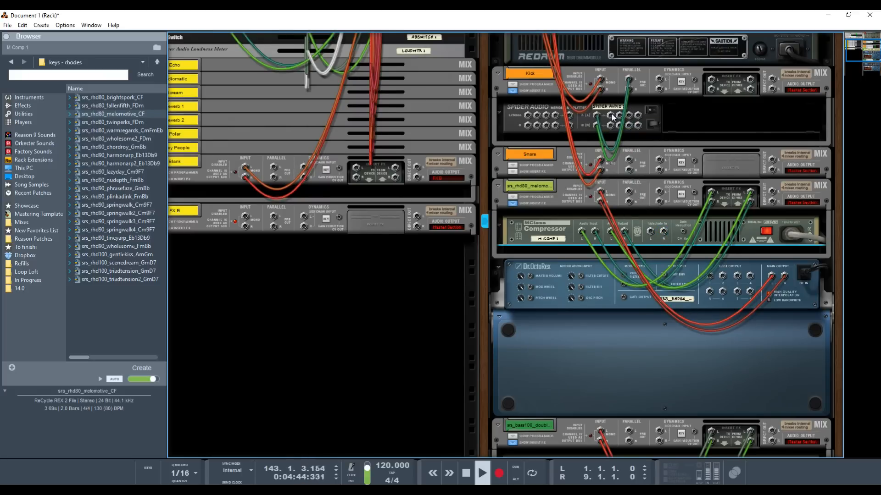
drag(611, 115, 650, 231)
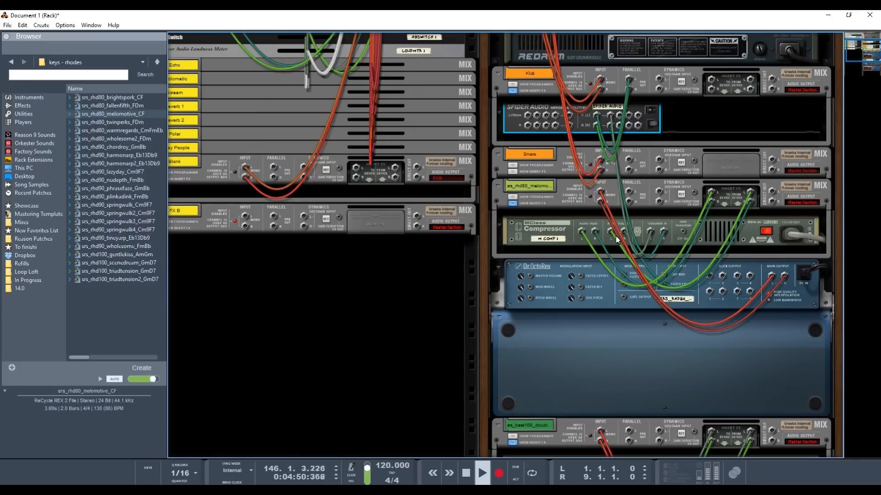
- Connect another Spider splitter output pair to the bass compressor's sidechain inputs and return to the front of the rack
scroll(596, 329, down, 1)
drag(626, 90, 644, 305)
scroll(670, 259, down, 5)
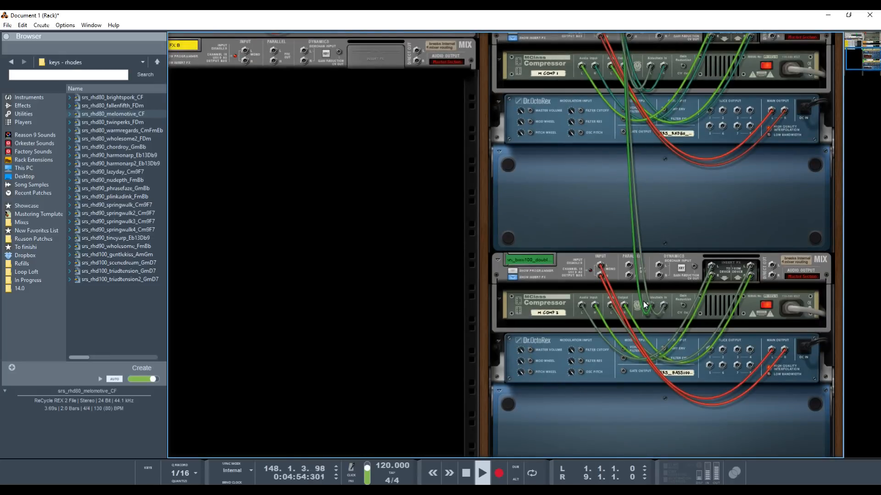
key(Tab)
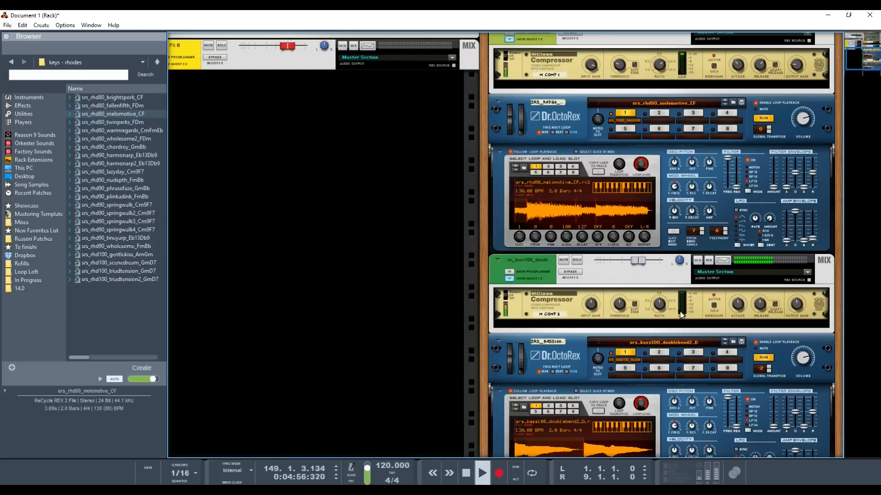
- Raise the bass compressor's ratio, lower its threshold, and mute the Rhodes channel to hear the bass alone
drag(661, 306, 660, 293)
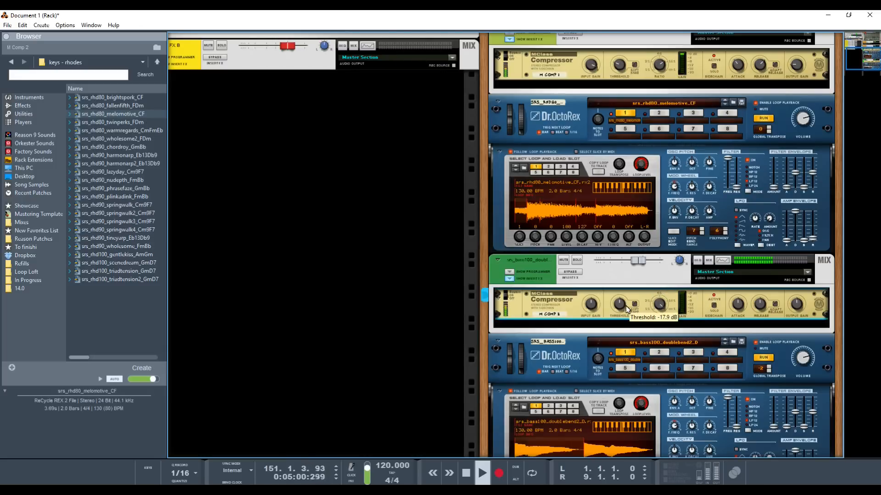
drag(623, 310, 620, 318)
scroll(604, 280, up, 3)
click(563, 187)
scroll(660, 312, down, 3)
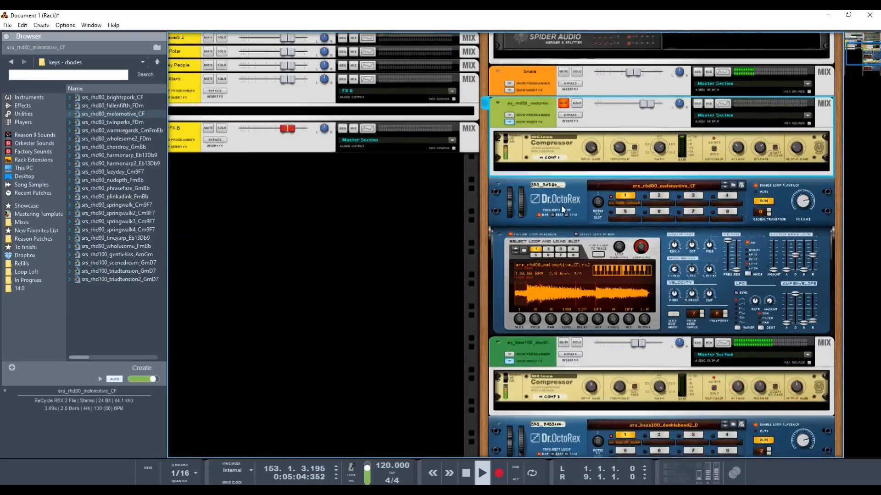
click(653, 336)
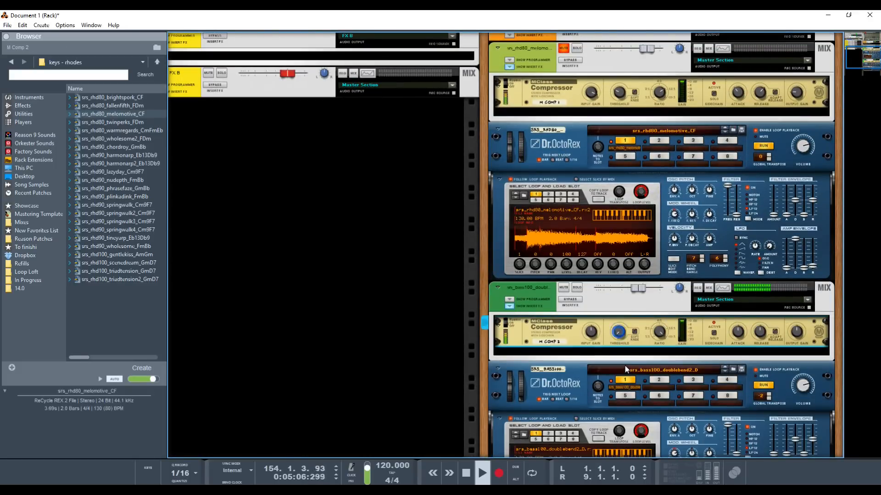
- Set the bass compressor's ratio to Infinite:1, adjust its attack and output gain, and unmute the Rhodes channel
drag(738, 332, 726, 415)
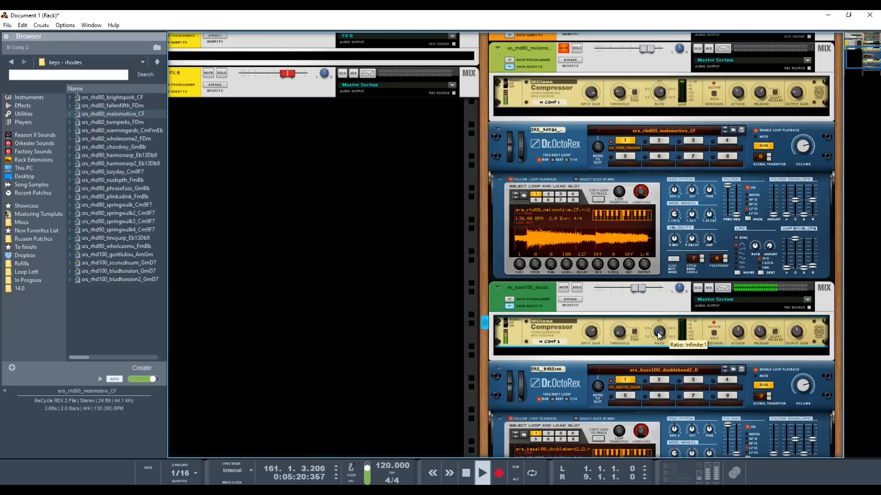
drag(796, 336, 789, 343)
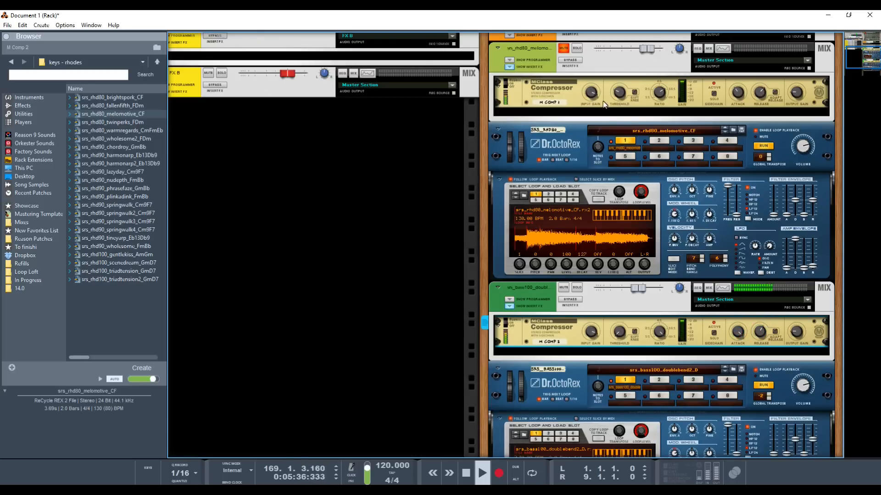
click(564, 48)
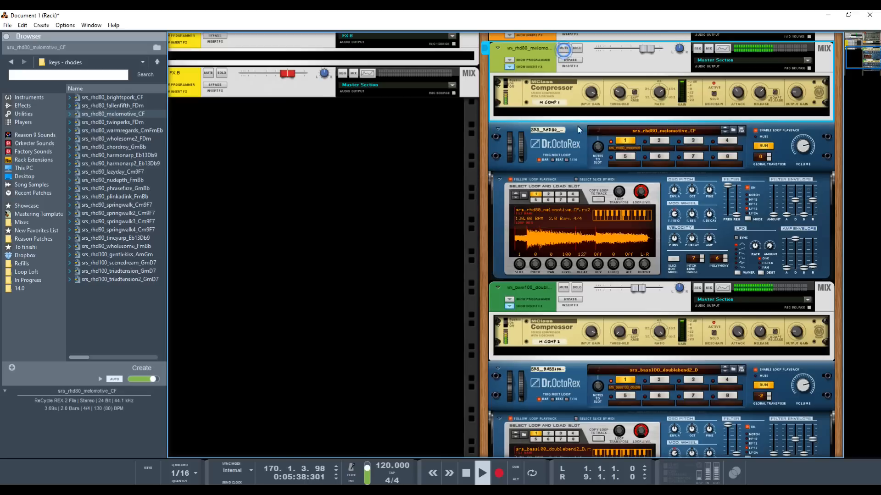
- Compare the bass and Rhodes channels with their insert effects bypassed and re-enabled, and stop playback
scroll(644, 117, up, 3)
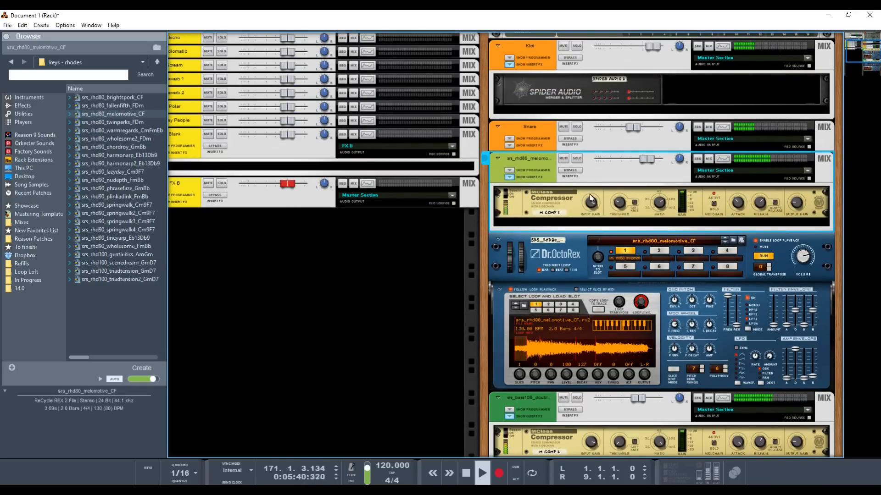
scroll(568, 169, down, 4)
click(568, 272)
scroll(571, 138, up, 2)
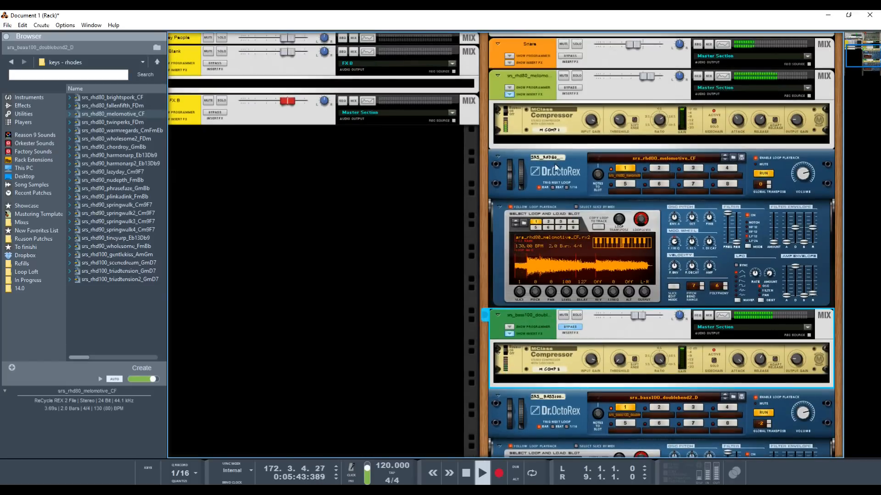
click(574, 87)
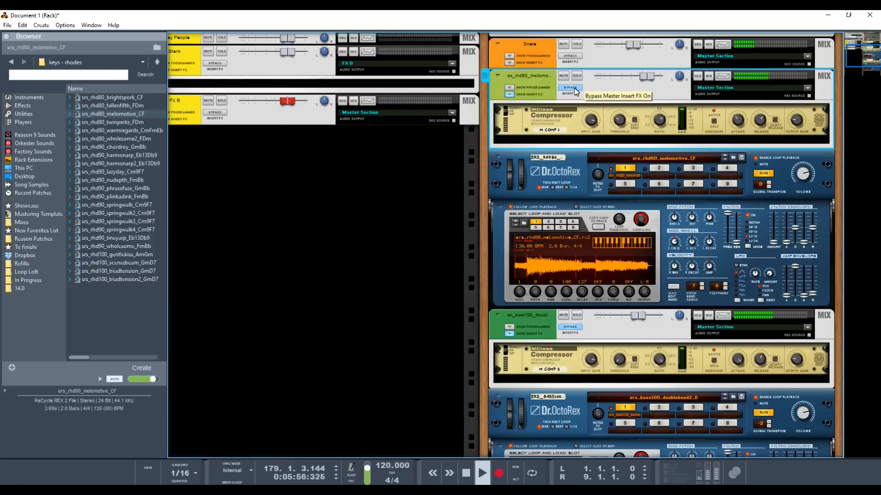
click(574, 89)
click(571, 324)
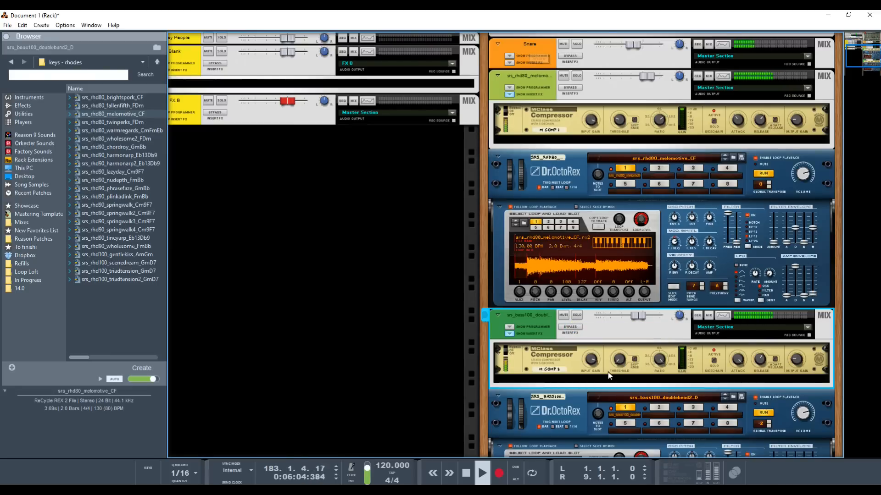
key(space)
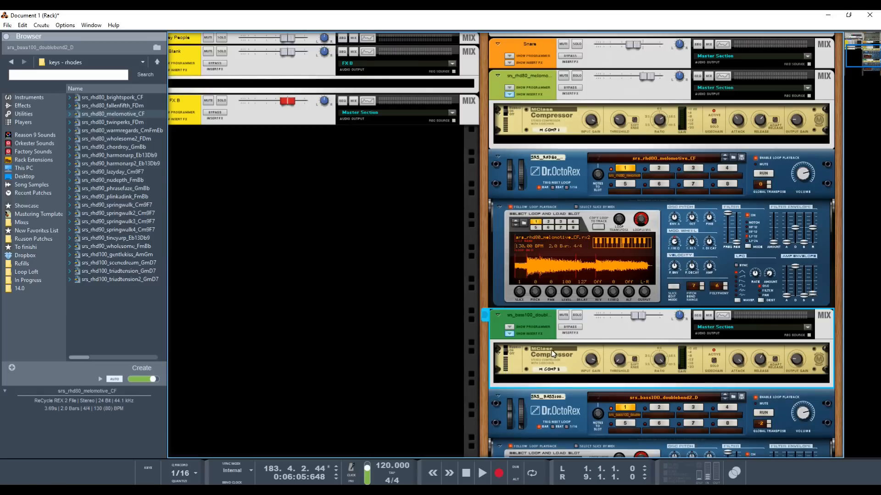
click(566, 357)
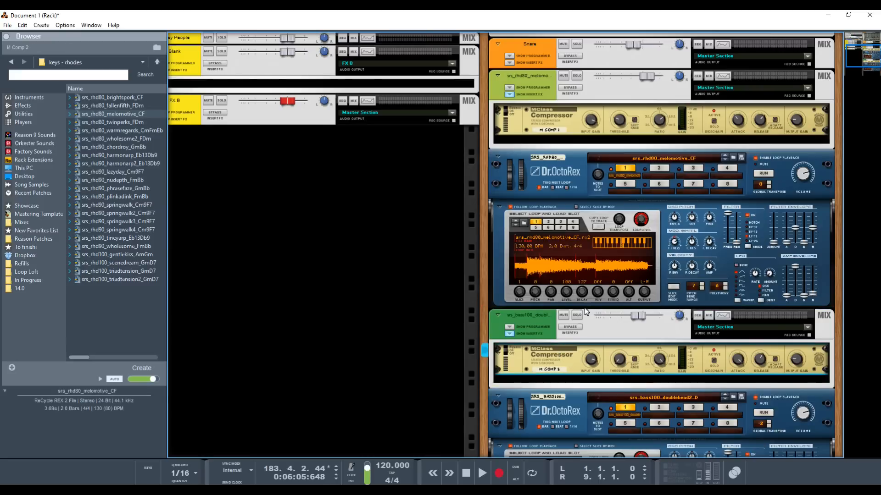
- Delete the MClass Compressors from the bass and Rhodes channels' insert effects
key(Delete)
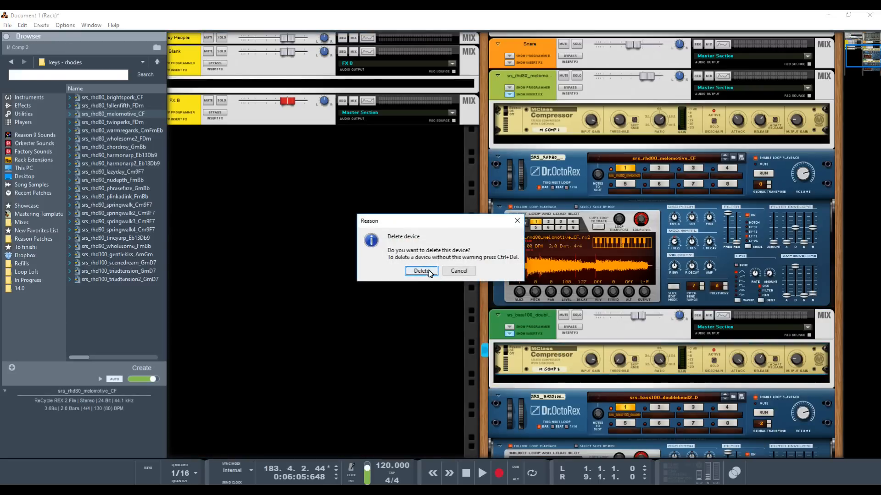
click(430, 272)
click(545, 122)
key(Delete)
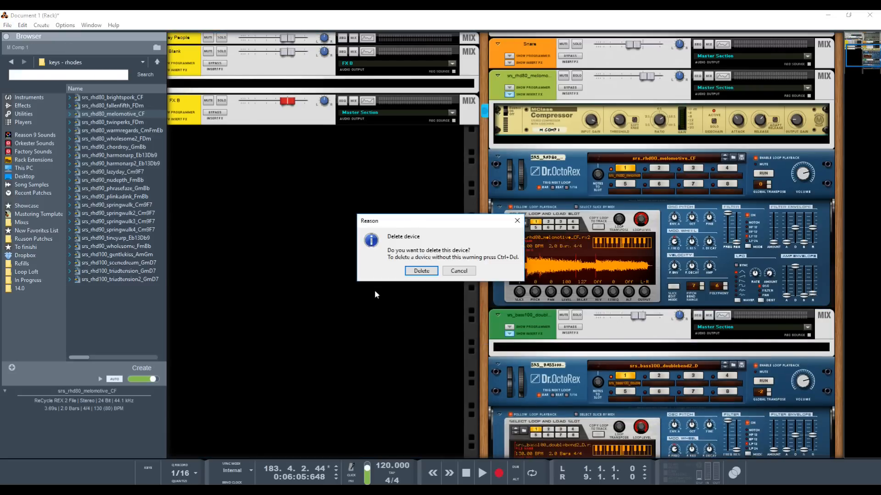
click(414, 272)
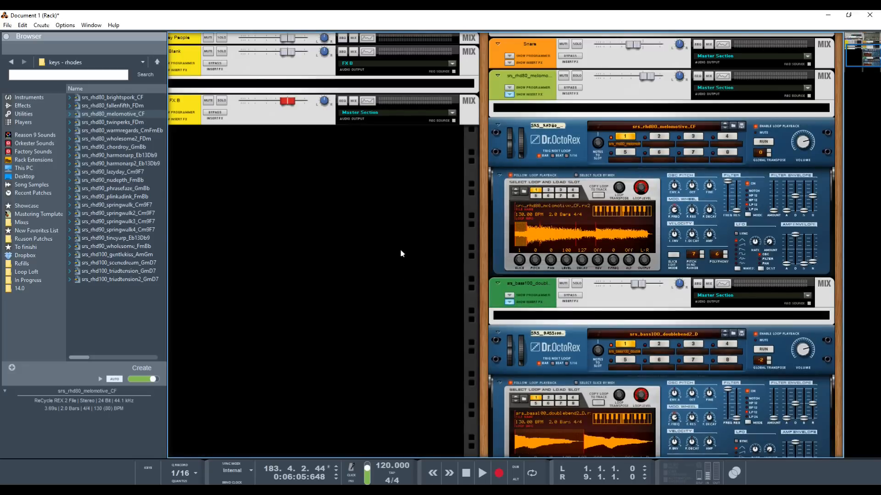
- Select the Rhodes and bass mix channels together and route both to a new output bus
click(533, 76)
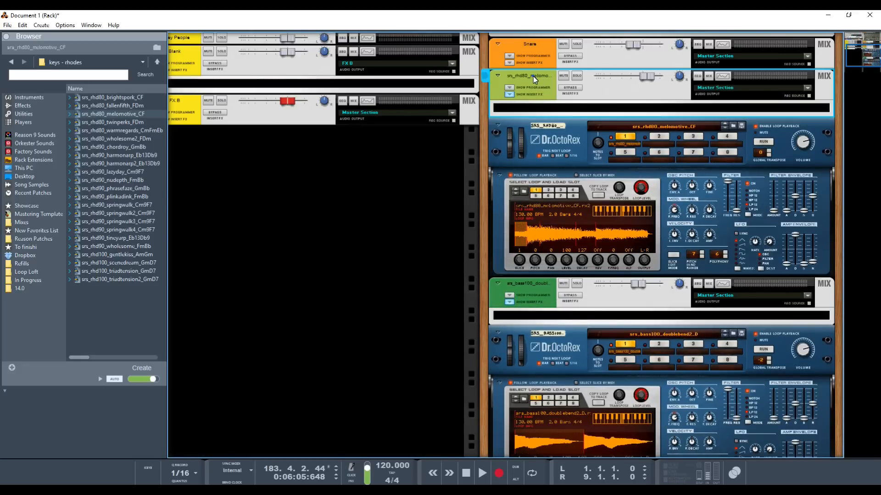
shift+click(536, 293)
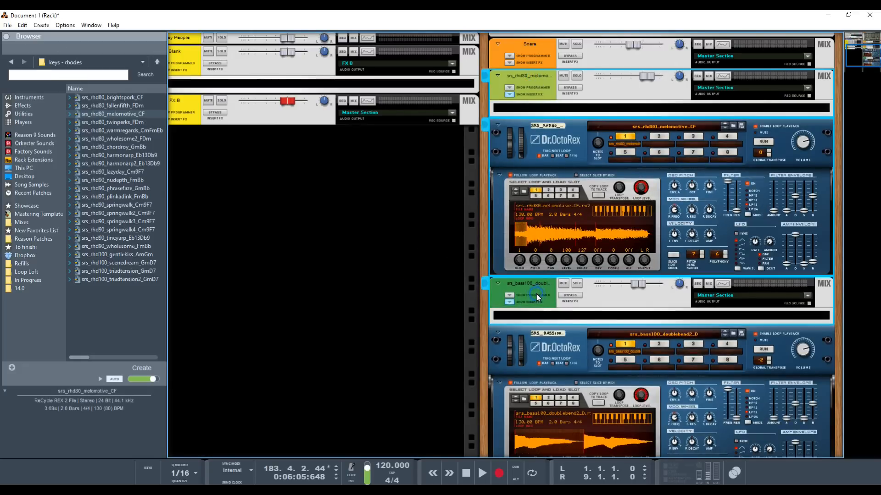
right_click(532, 293)
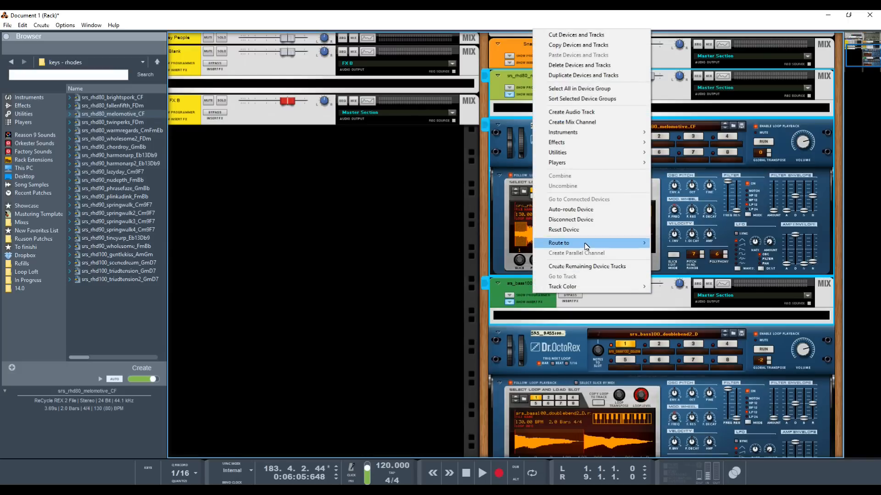
mouse_move(586, 247)
click(672, 244)
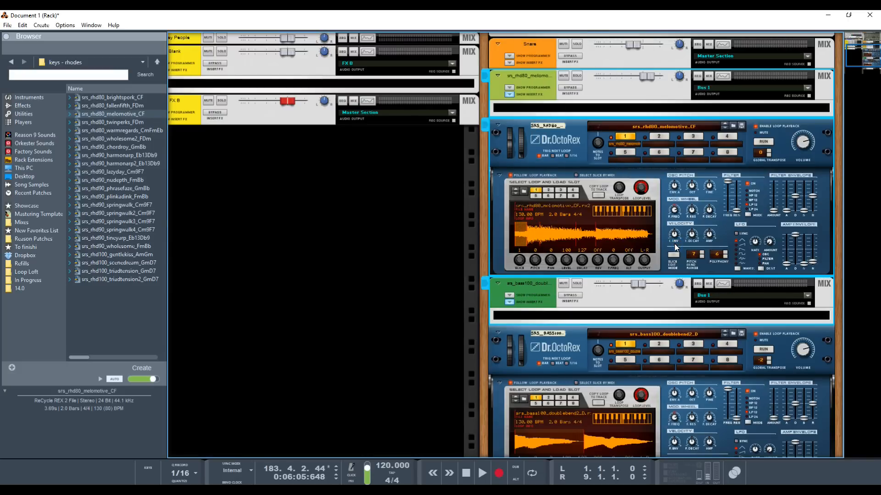
- Collapse the bass and Rhodes mix channel devices in the rack
scroll(499, 263, down, 1)
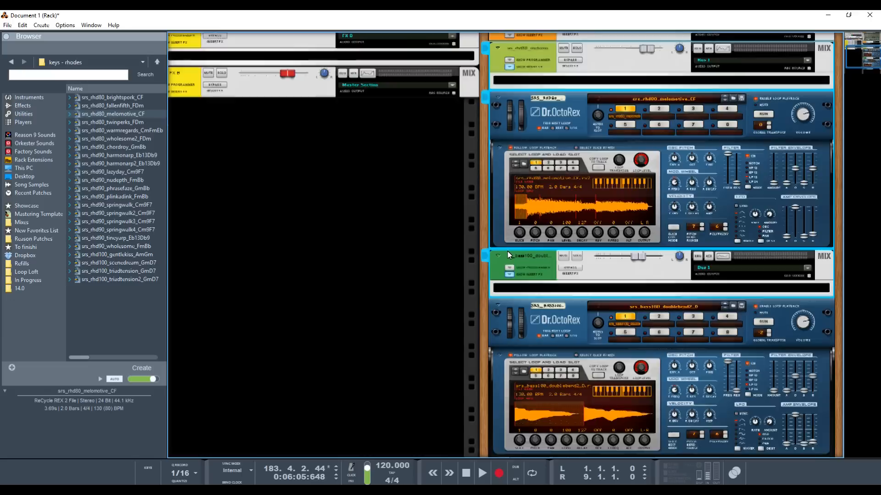
click(498, 257)
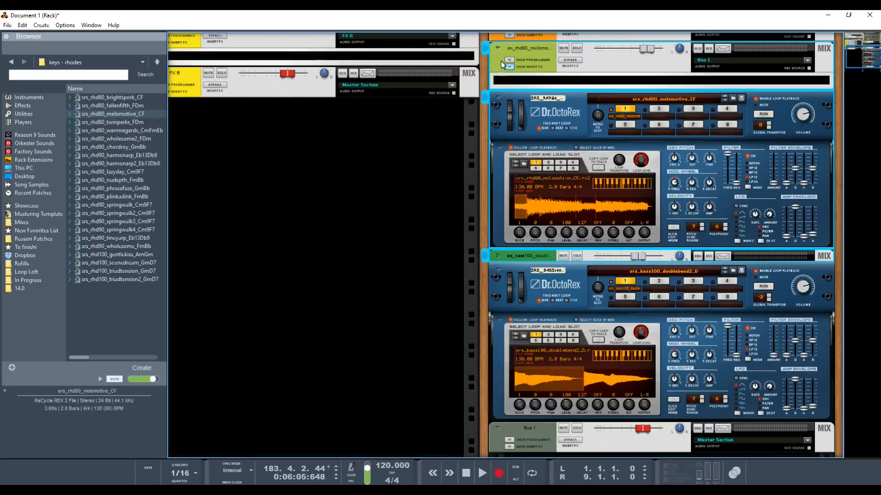
click(495, 47)
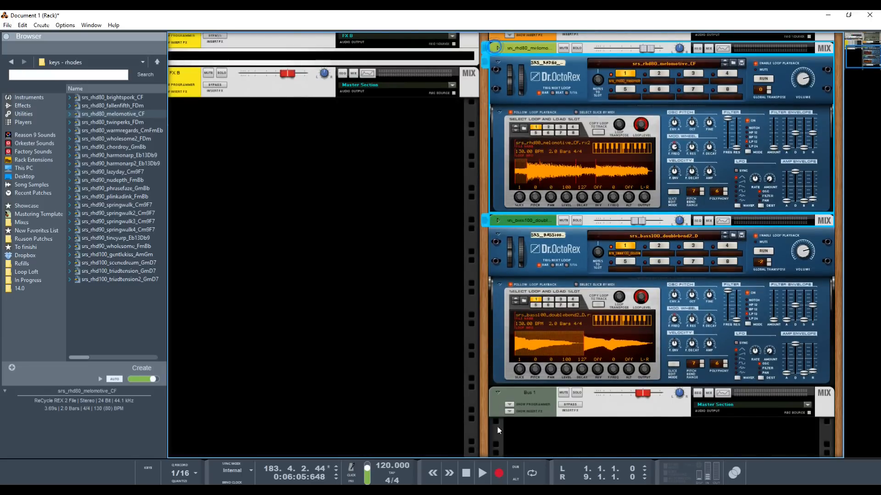
- Solo Bus 1, start playback, and lower the bus fader slightly
click(529, 398)
click(580, 393)
key(space)
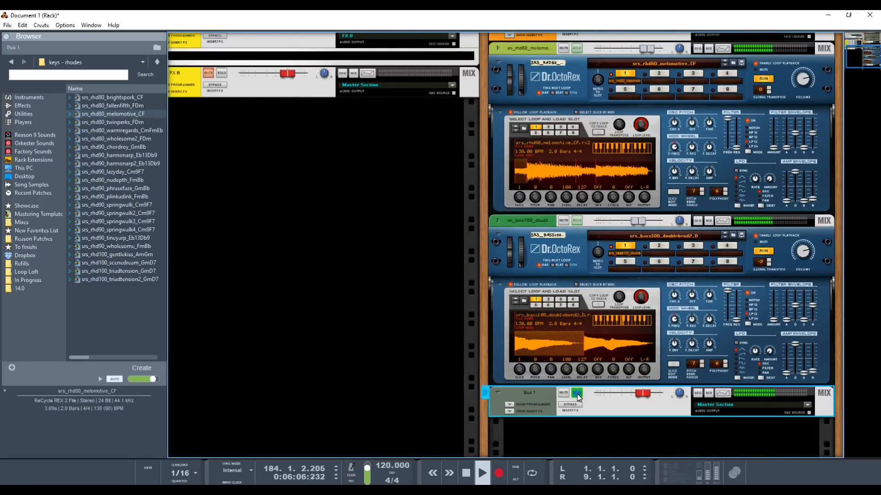
mouse_move(639, 399)
mouse_down()
mouse_move(606, 398)
mouse_move(638, 396)
mouse_up()
- Show Bus 1's insert effects area and add an MClass Compressor to it
click(509, 411)
right_click(517, 426)
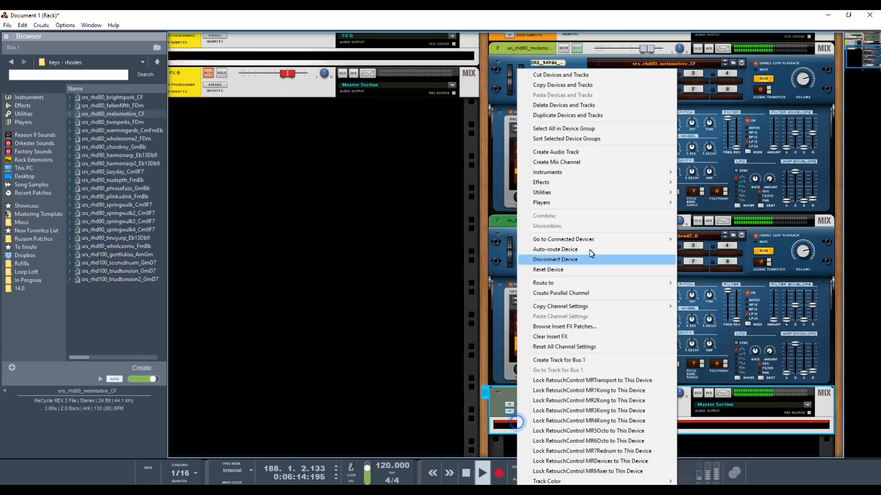
mouse_move(579, 181)
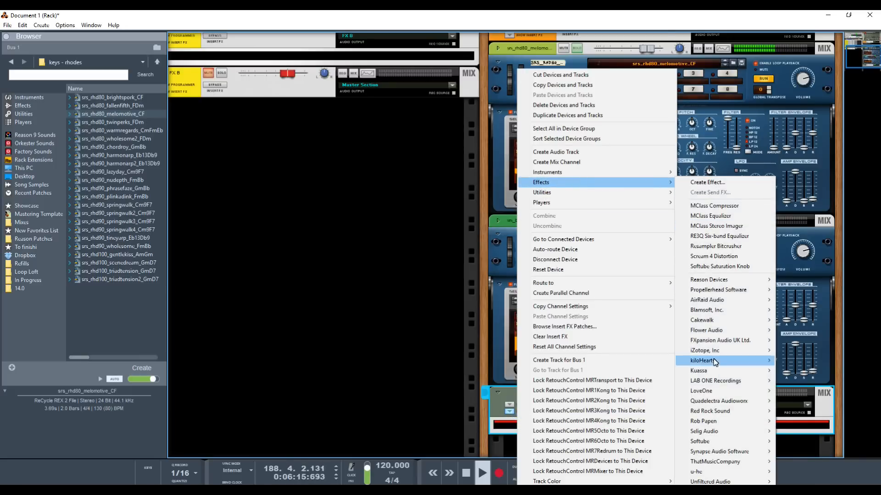
click(719, 205)
- Connect a Spider splitter output pair carrying the kick to the Bus 1 compressor's sidechain inputs
key(Tab)
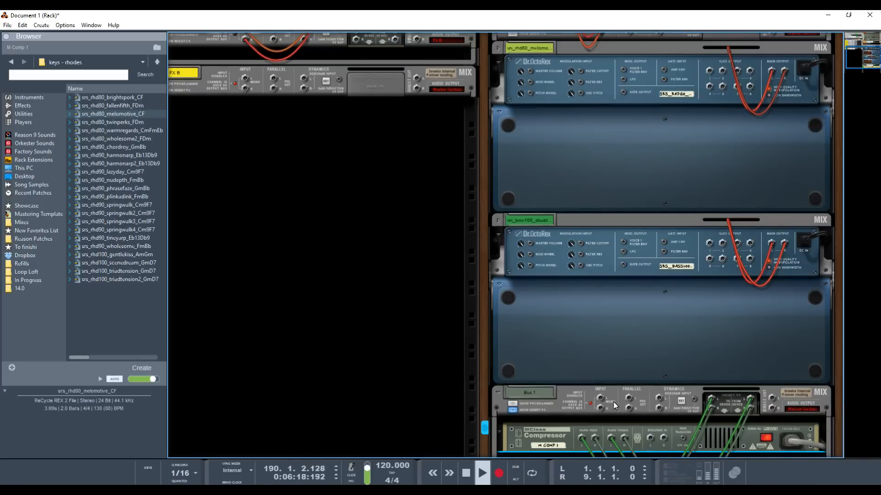
scroll(591, 121, up, 5)
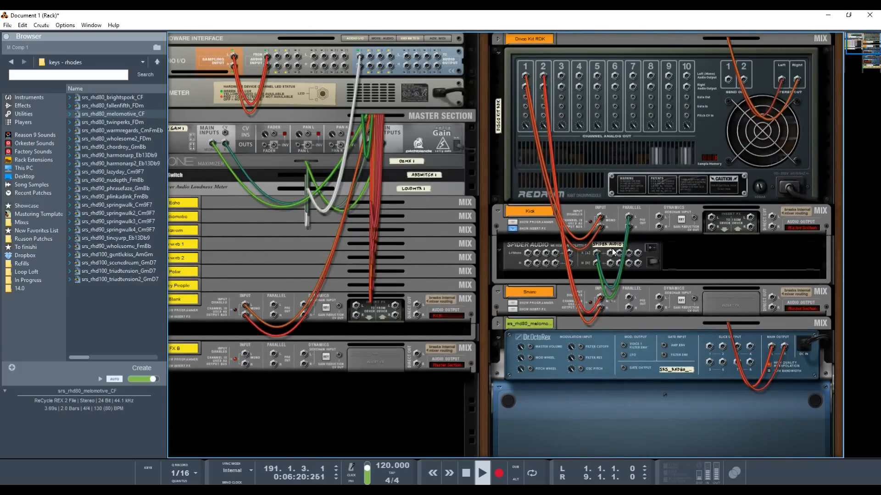
drag(610, 253, 651, 342)
scroll(599, 320, down, 6)
- Raise the ratio and lower the threshold on Bus 1's MClass Compressor at the front of the rack
key(Tab)
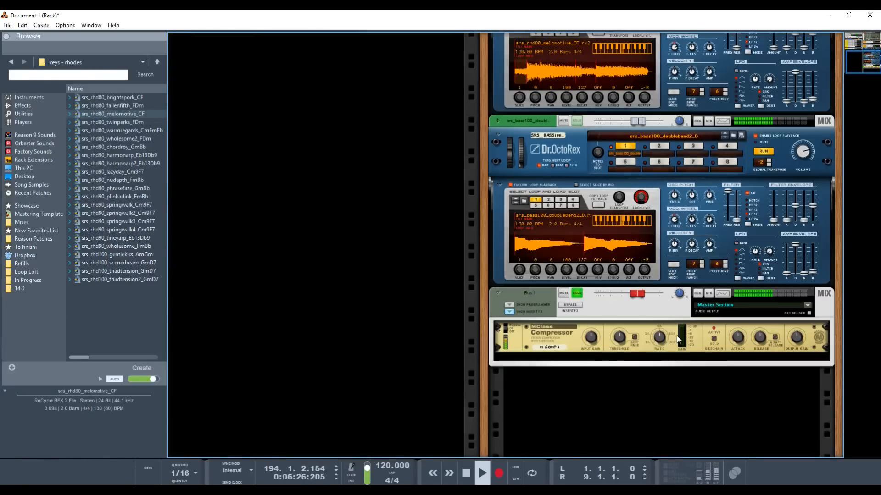
drag(662, 339, 648, 272)
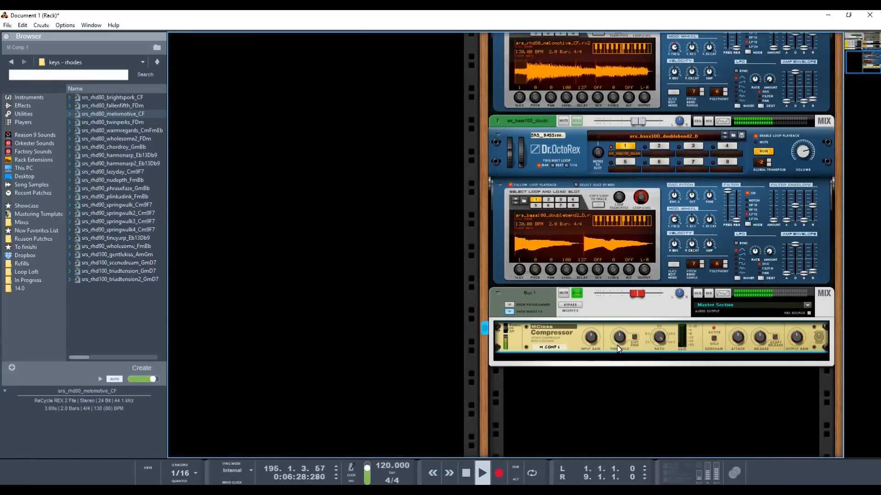
drag(618, 341, 609, 408)
- Move the kick sidechain cables to Bus 1's dynamics sidechain inputs and turn on the bus channel's compressor in the mixer
key(Tab)
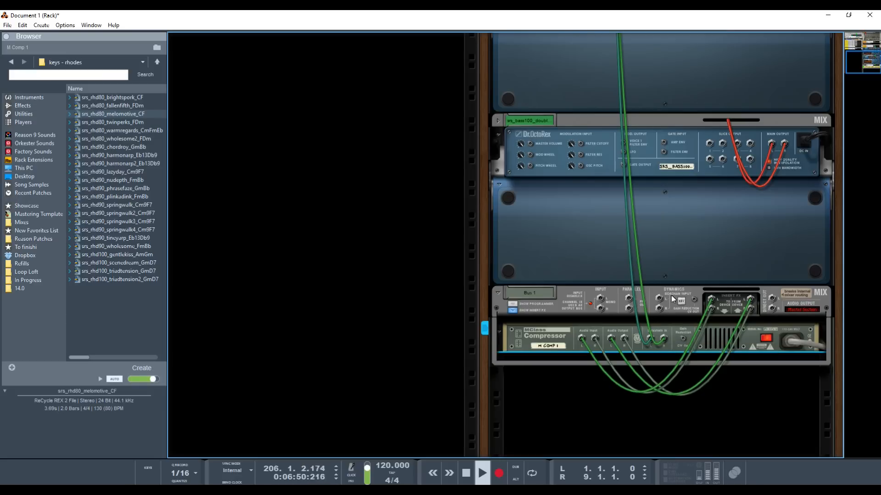
drag(650, 339, 659, 310)
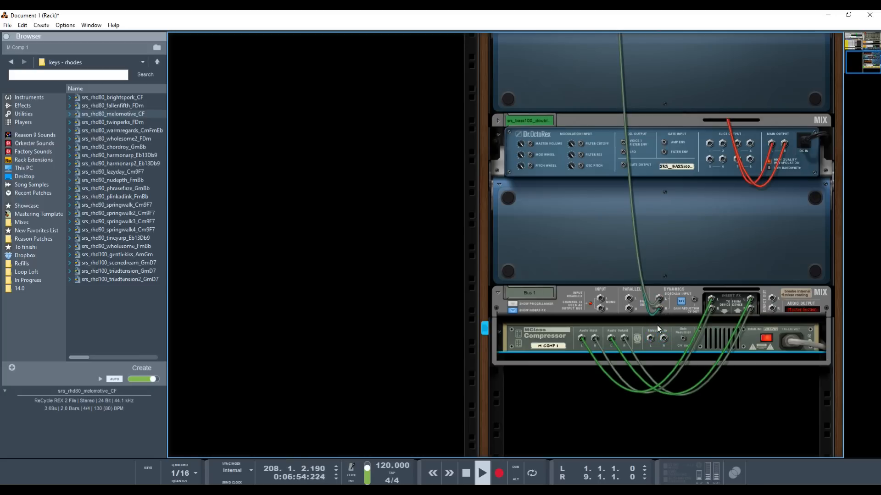
key(F5)
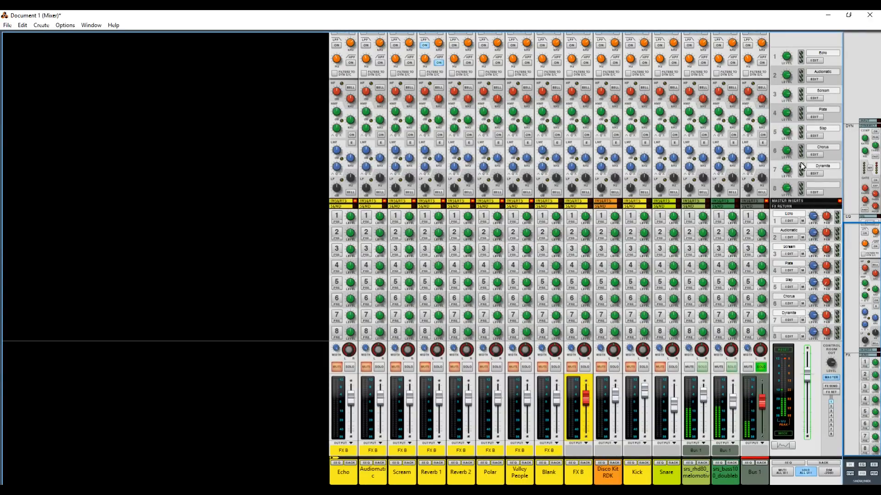
scroll(717, 106, up, 5)
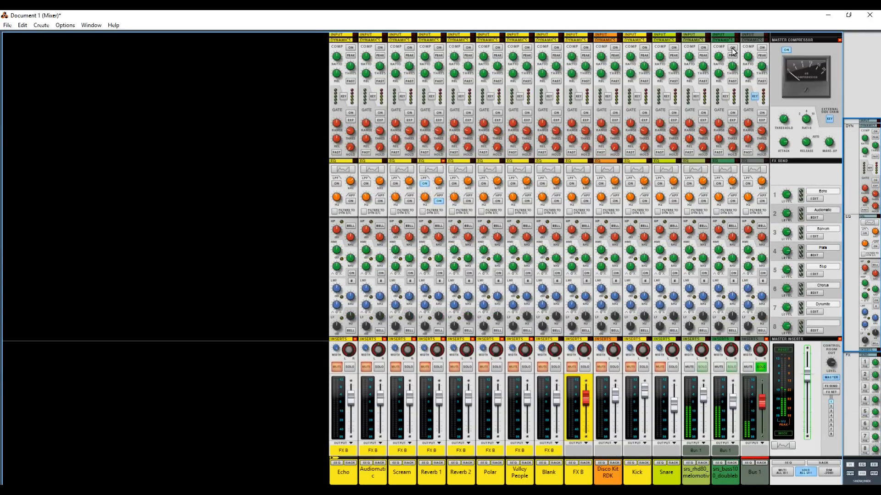
click(761, 49)
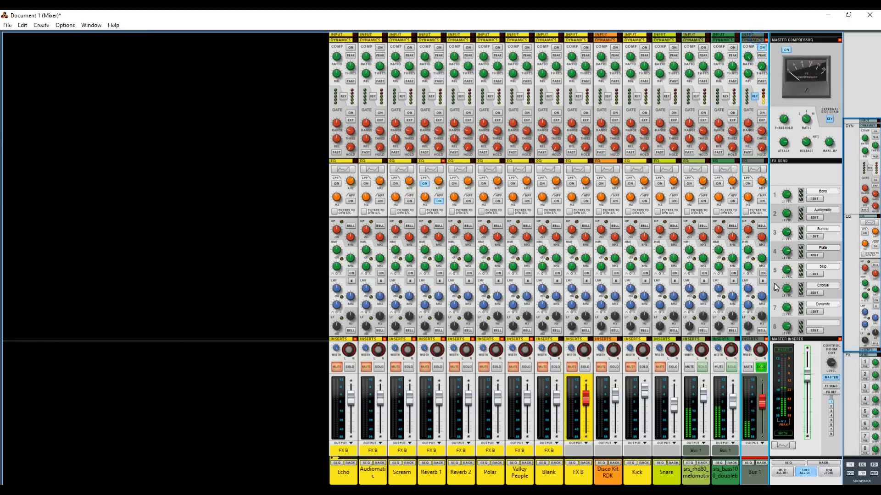
- Set Bus 1's channel compressor ratio to Infinite:1 and raise the bus fader
click(753, 36)
scroll(752, 41, up, 3)
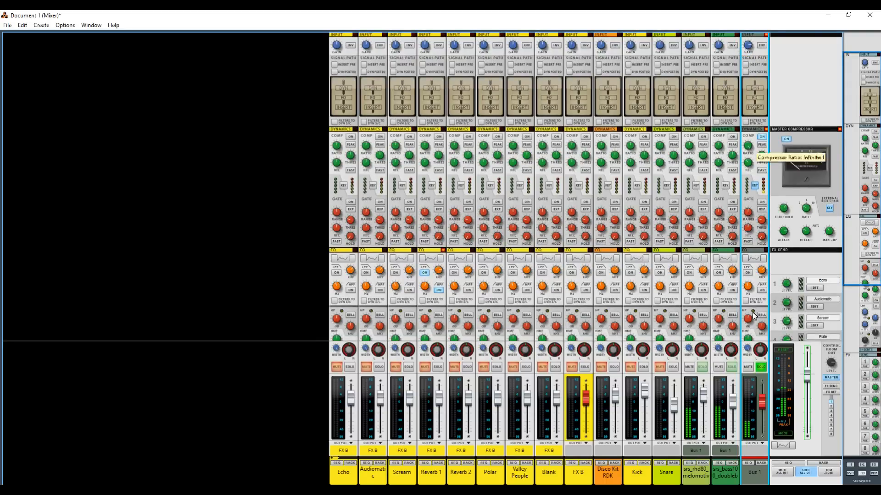
drag(762, 402, 766, 390)
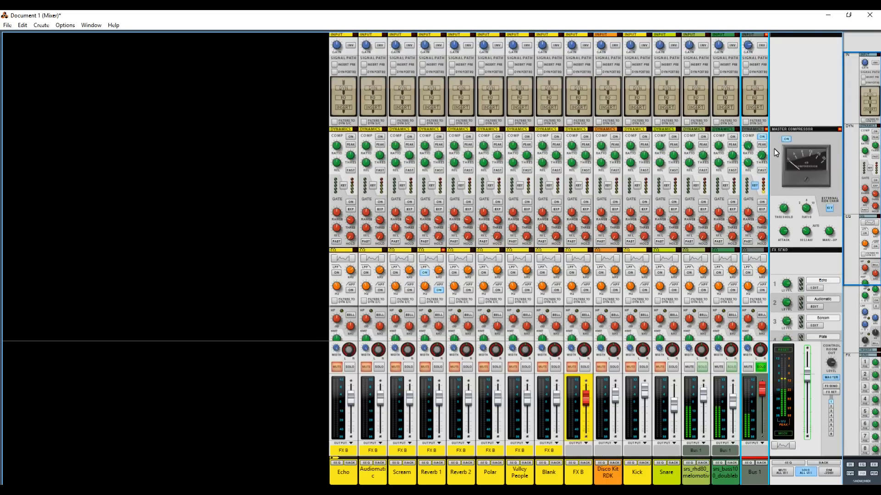
- Adjust the release and Fast setting of Bus 1's channel compressor and turn off the bus solo
drag(751, 161, 754, 148)
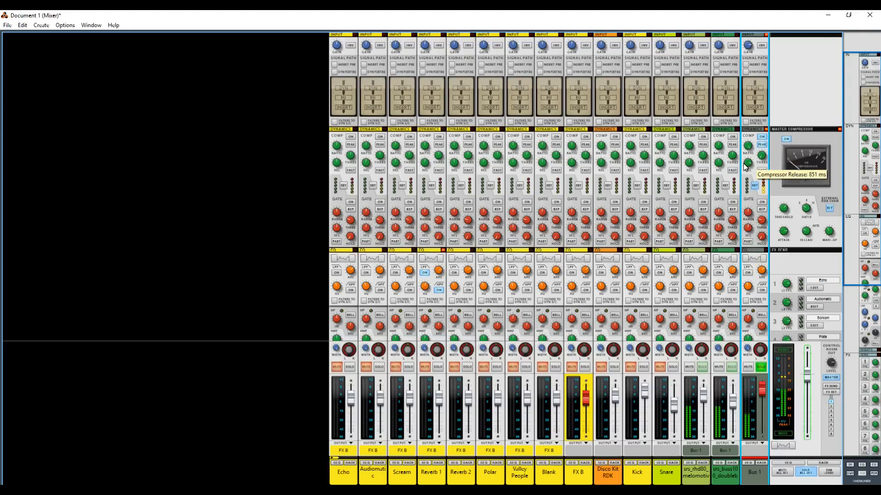
click(763, 170)
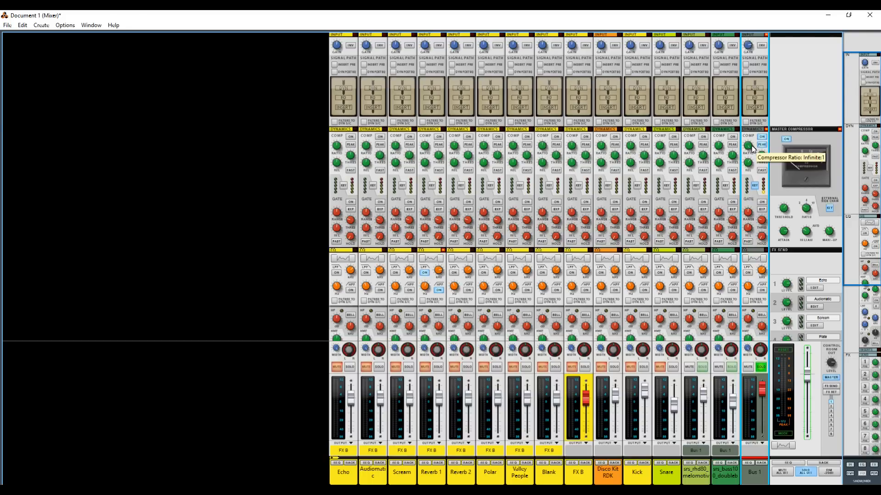
click(762, 367)
- Disconnect the sidechain cables from Bus 1's dynamics inputs in the rack and delete its MClass Compressor
key(alt+Tab)
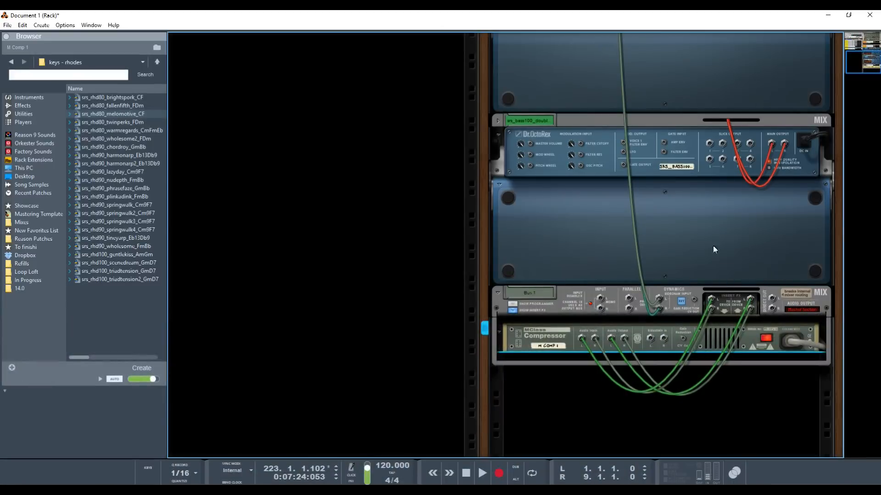
drag(659, 299, 678, 343)
click(679, 343)
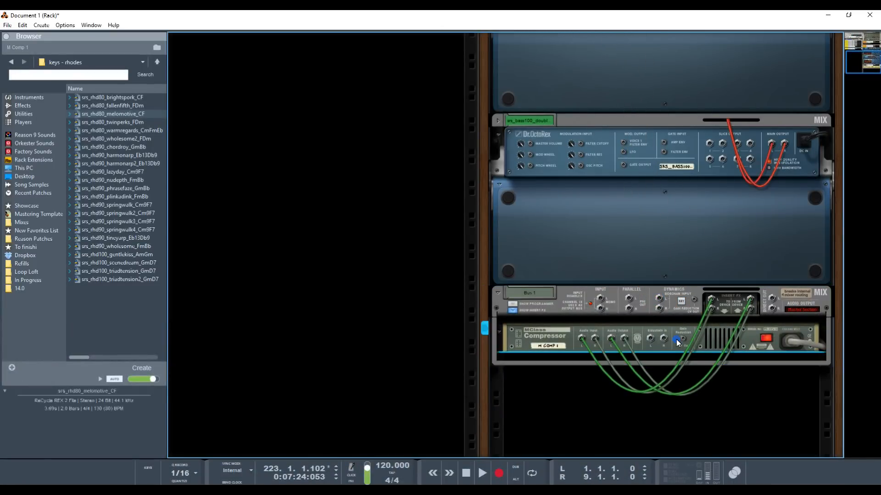
key(Delete)
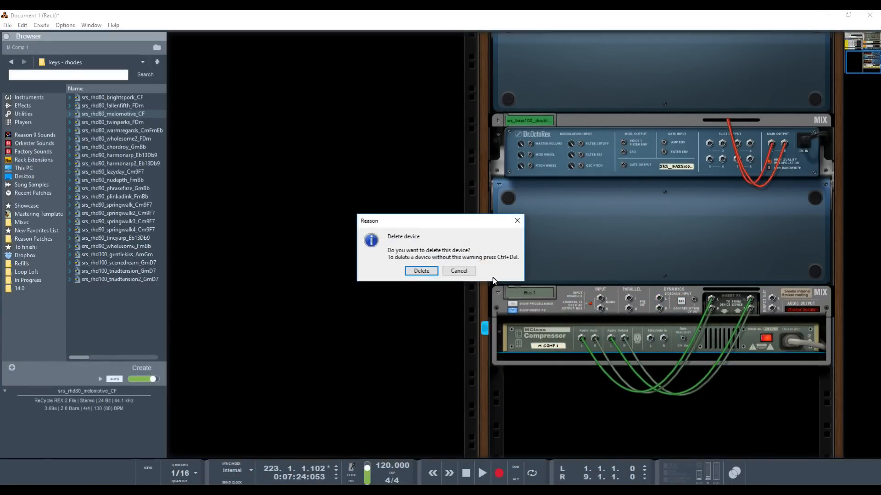
click(421, 271)
- Delete the Bus 1 mix channel from the rack
click(632, 341)
key(Delete)
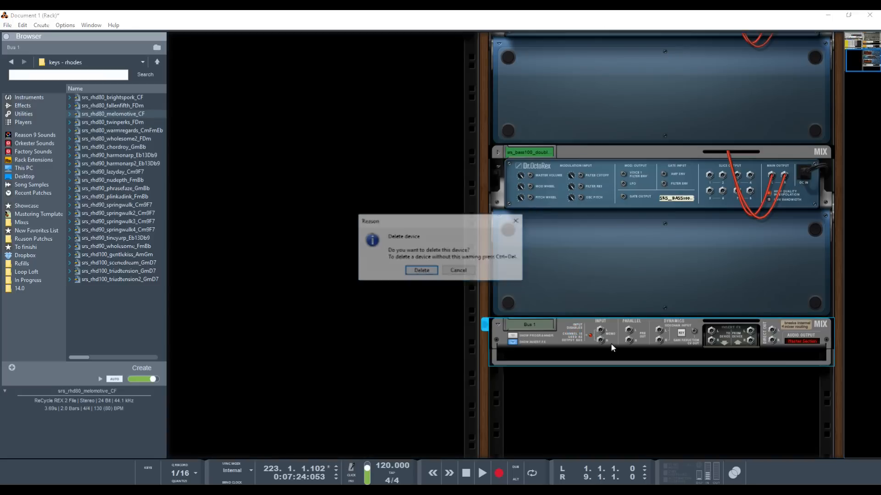
click(420, 272)
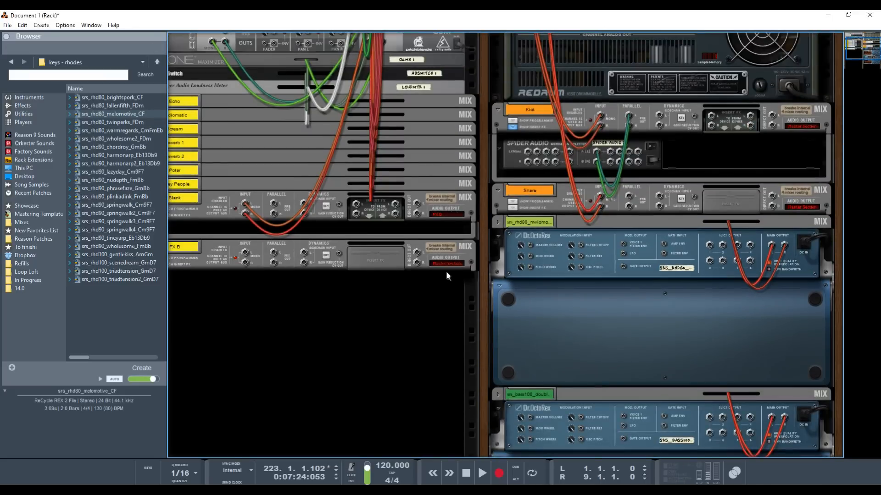
- Add an MClass Compressor to the insert effects of the Blank channel
scroll(206, 242, up, 2)
scroll(215, 231, down, 3)
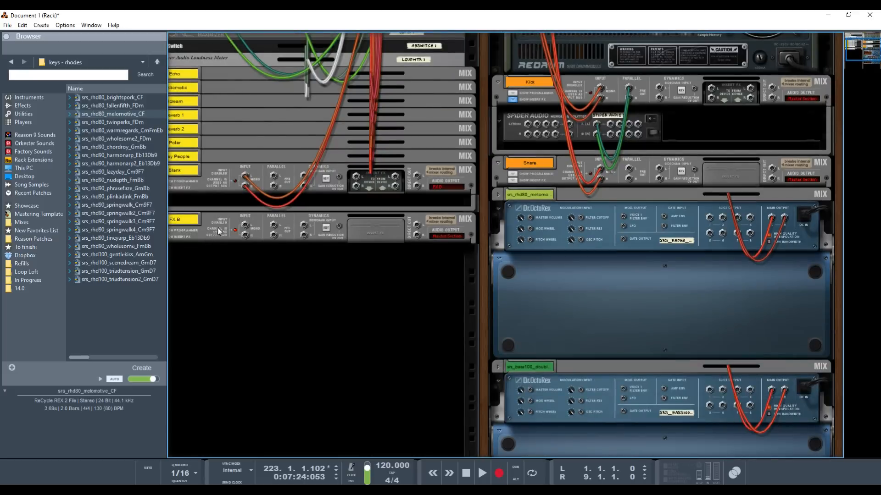
scroll(232, 263, left, 2)
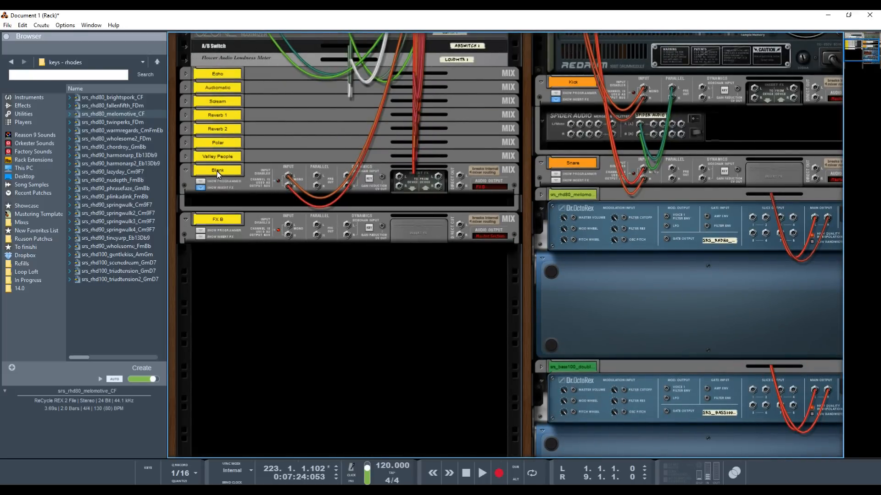
right_click(252, 205)
mouse_move(267, 188)
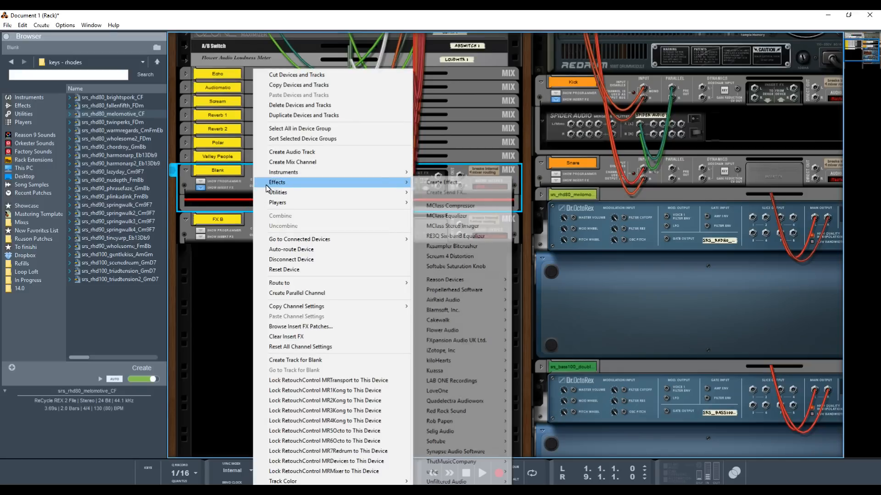
click(446, 210)
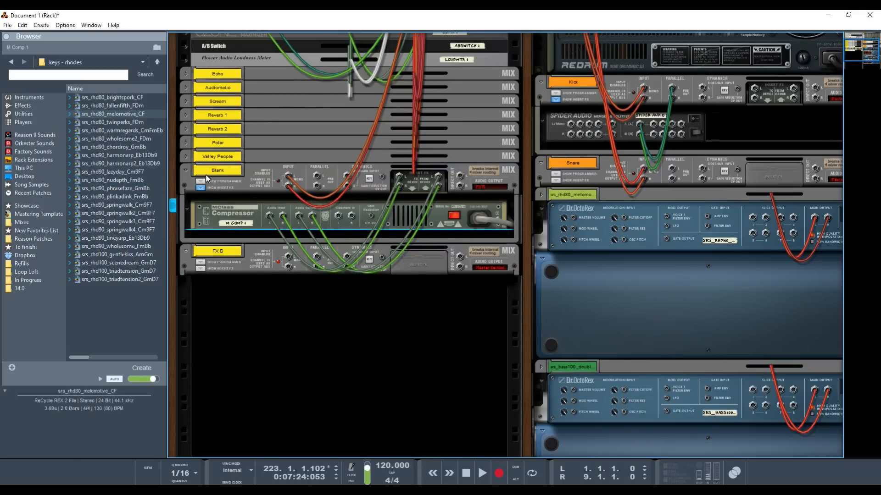
- Rename the Blank effects channel as Sidechain
key(Tab)
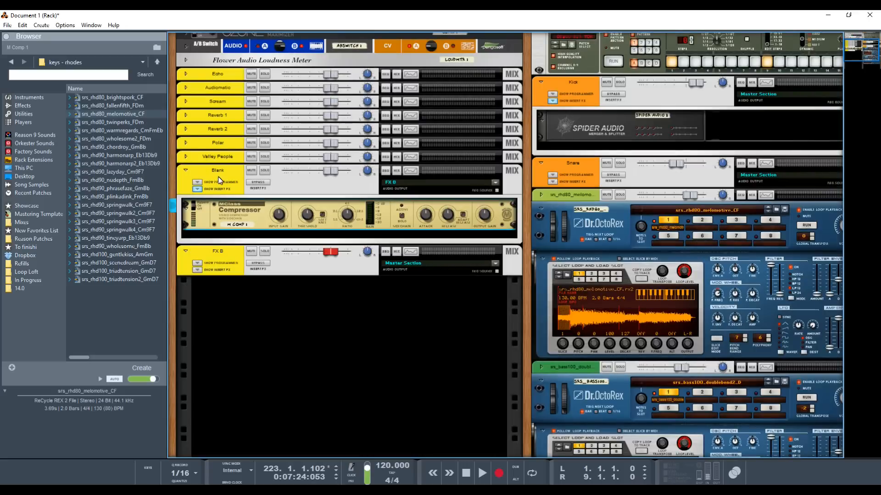
double_click(217, 173)
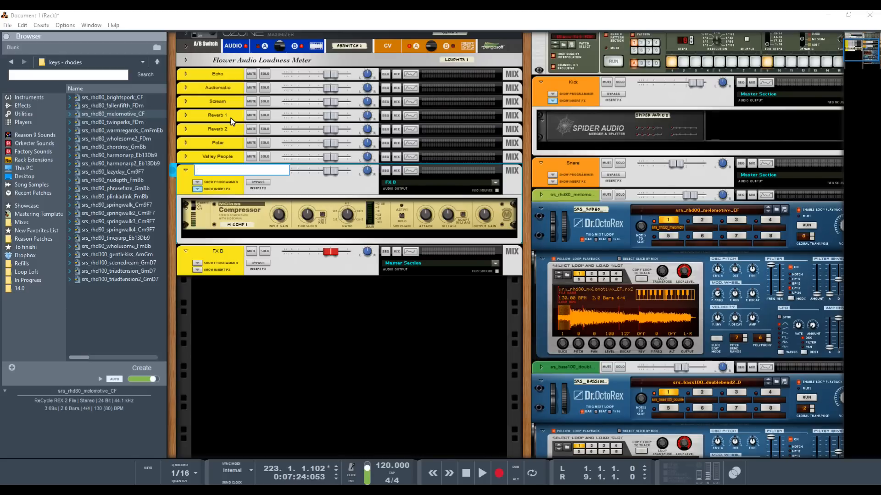
key(Return)
- Cable the Sidechain channel's MClass Compressor sidechain inputs to the Spider Audio splitter outputs carrying the kick
key(Tab)
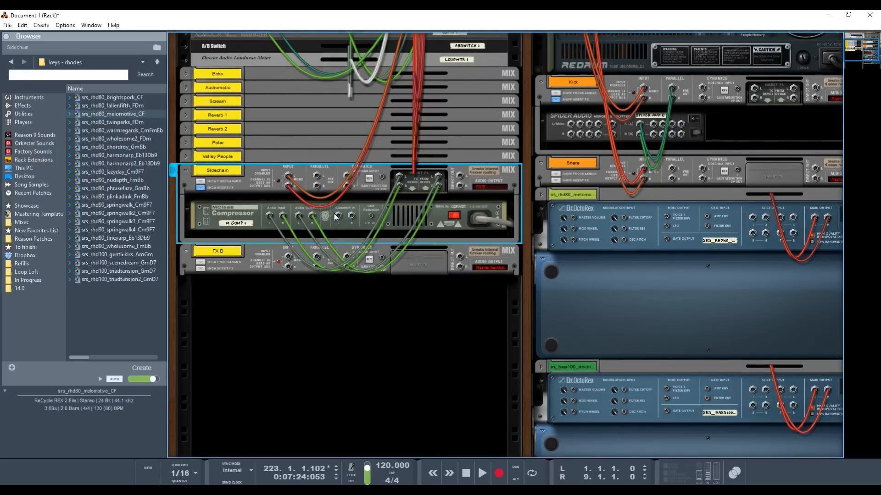
drag(338, 218, 652, 210)
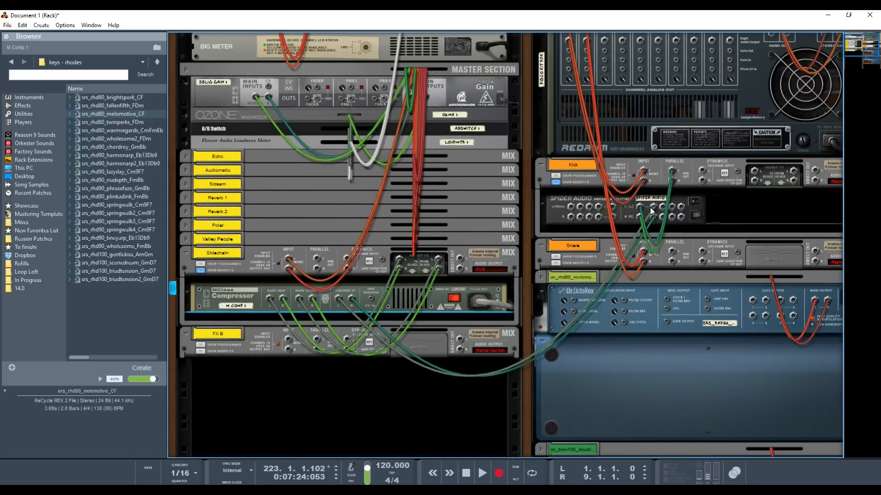
key(Tab)
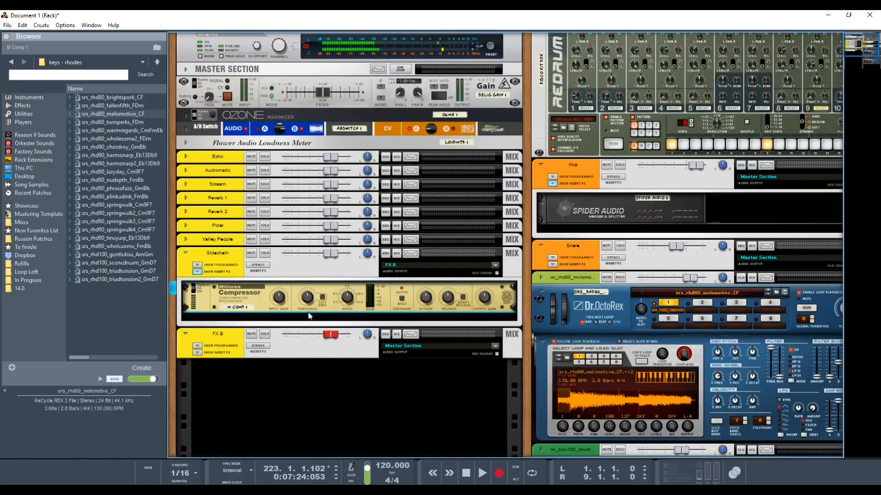
- Play the loops and adjust the ratio and threshold of the Sidechain channel's MClass Compressor
key(space)
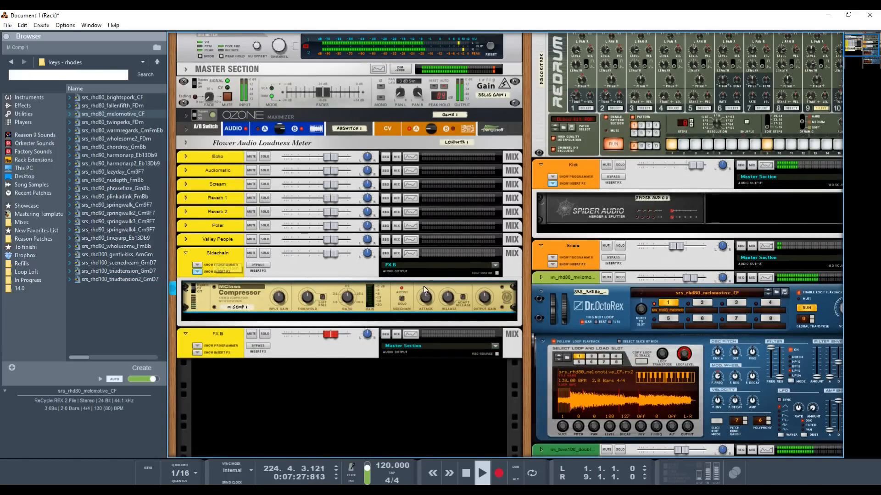
drag(348, 300, 349, 250)
drag(307, 305, 409, 387)
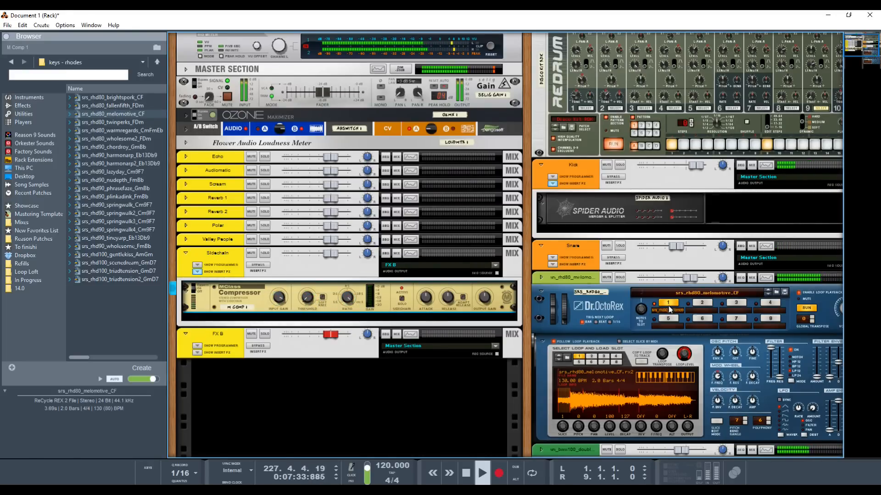
key(alt)
click(327, 418)
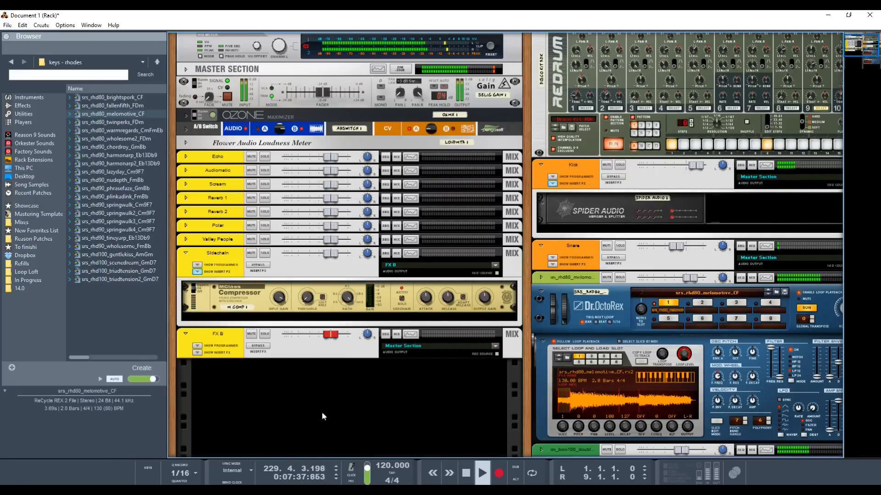
- Enable FX send 8 on the Rhodes and bass mixer channels
key(F5)
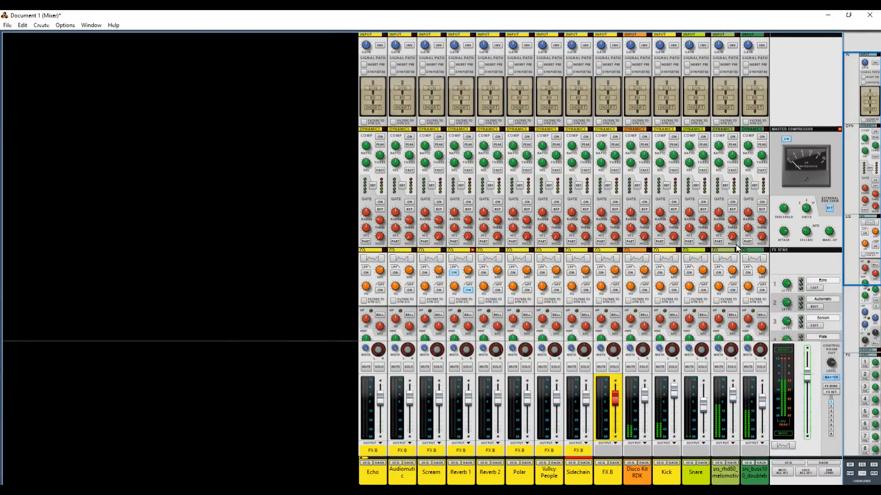
scroll(733, 256, down, 5)
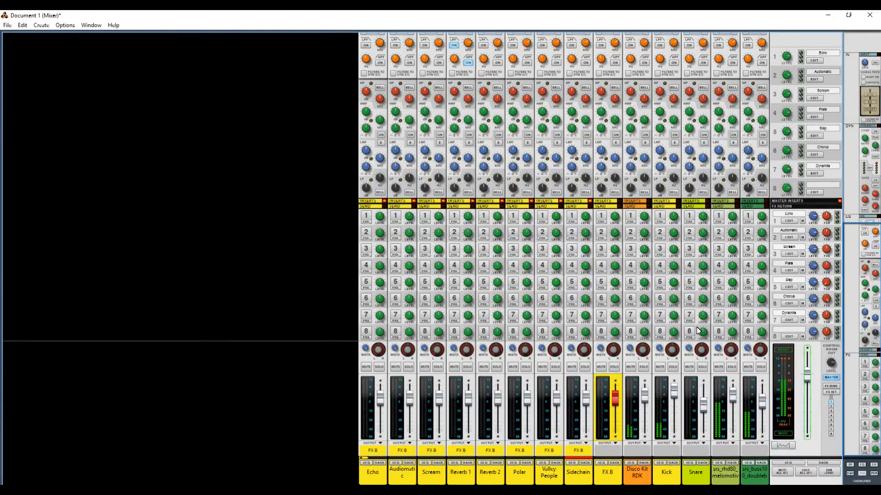
click(719, 332)
click(748, 332)
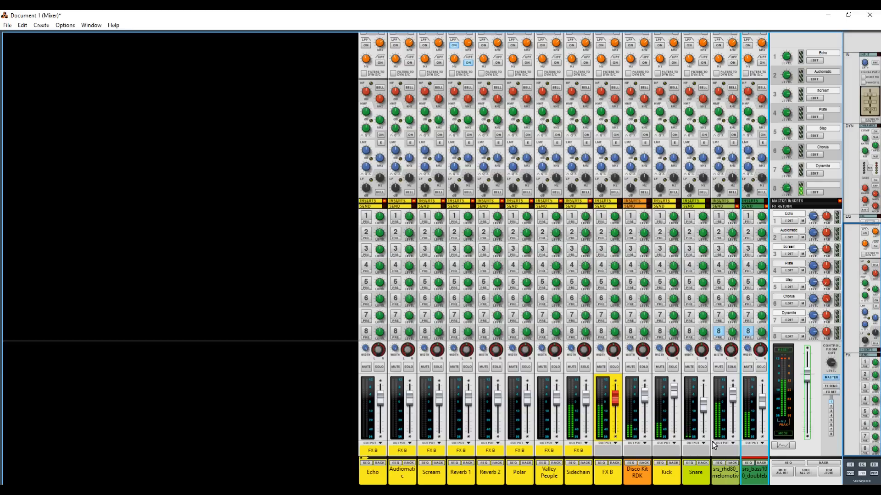
- Balance the Sidechain channel against the Rhodes and bass channels, setting its fader to about -5.25 dB
drag(587, 401, 591, 358)
drag(586, 388, 590, 349)
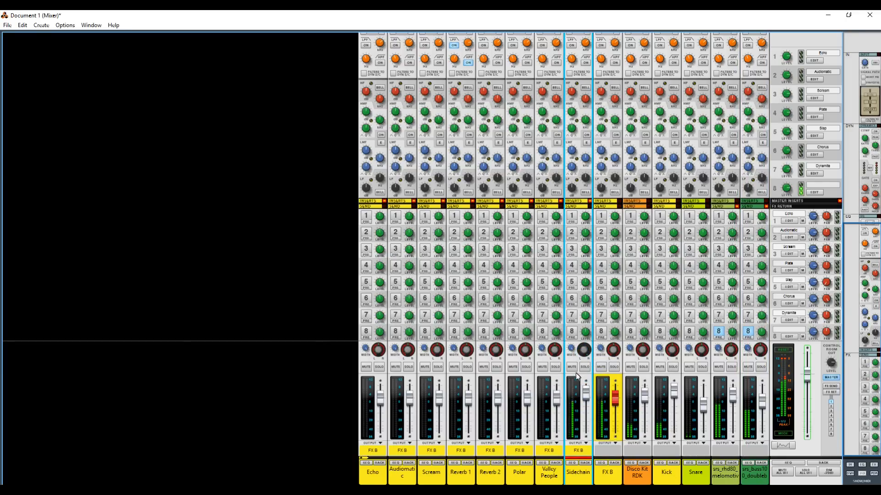
drag(730, 349, 730, 394)
drag(760, 349, 759, 399)
drag(759, 352, 733, 337)
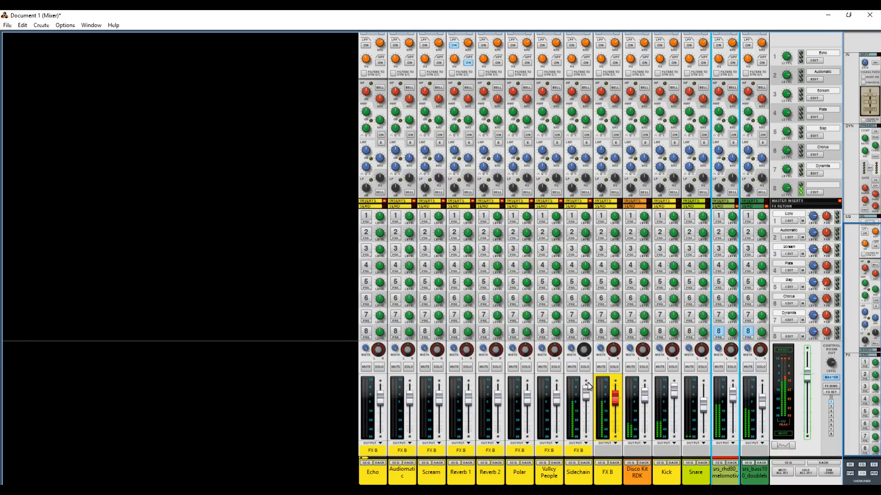
drag(587, 388, 587, 404)
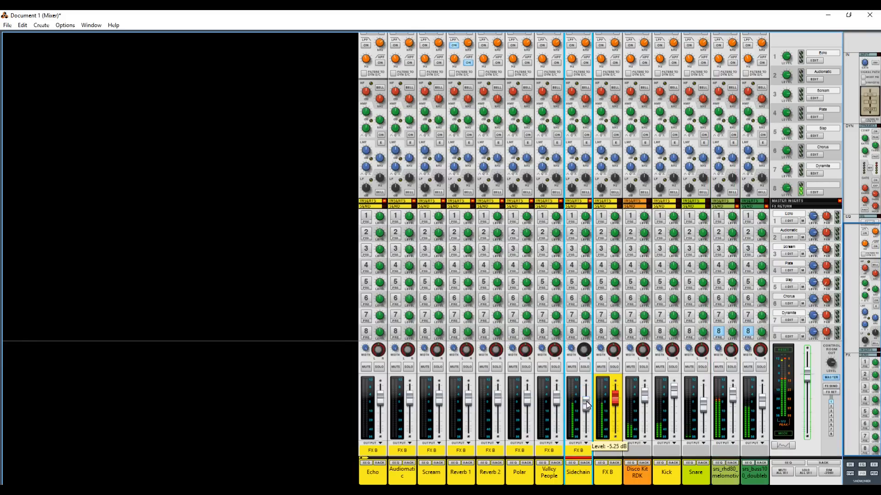
- Mute and unmute the Sidechain channel to compare the mix with and without the compressed signal
click(571, 367)
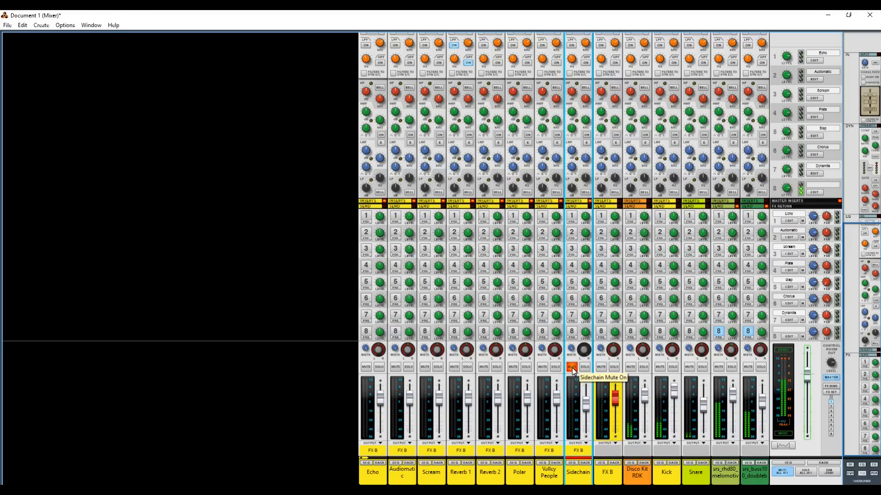
click(572, 368)
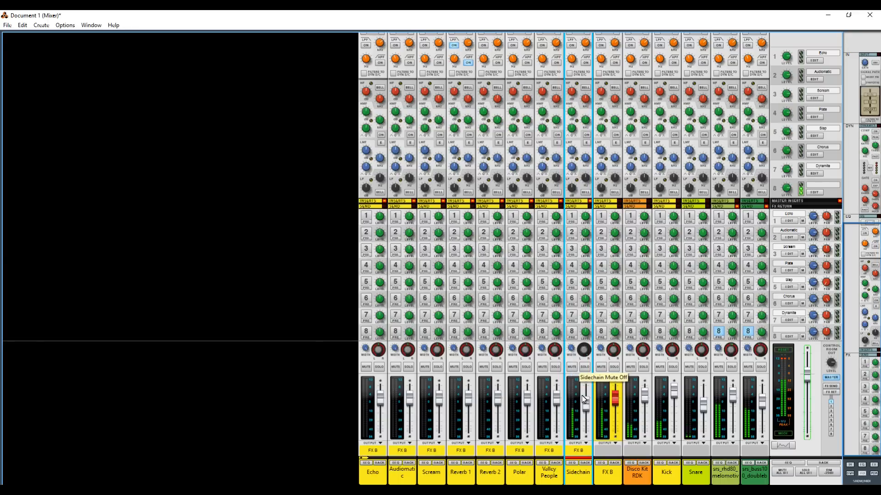
click(572, 367)
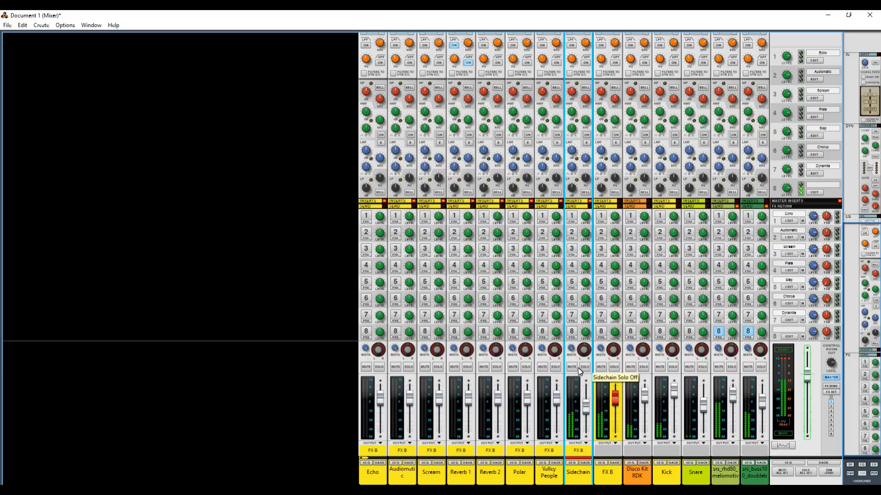
- Switch FX send 8 to pre-fader on the Rhodes and bass channels and pull both channel faders down
click(723, 339)
click(751, 339)
drag(732, 399, 734, 435)
drag(763, 403, 762, 432)
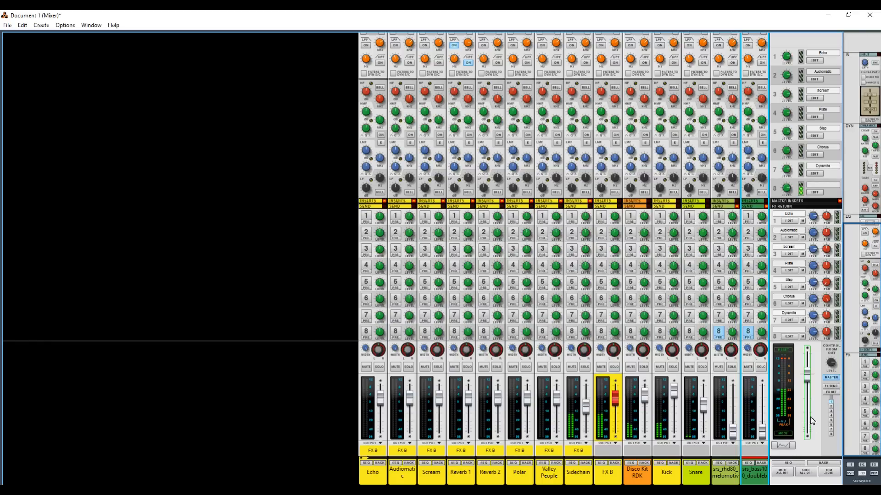
- Adjust the send 8 levels of the Rhodes and bass channels and raise the Sidechain channel's fader
click(733, 330)
click(761, 332)
click(585, 404)
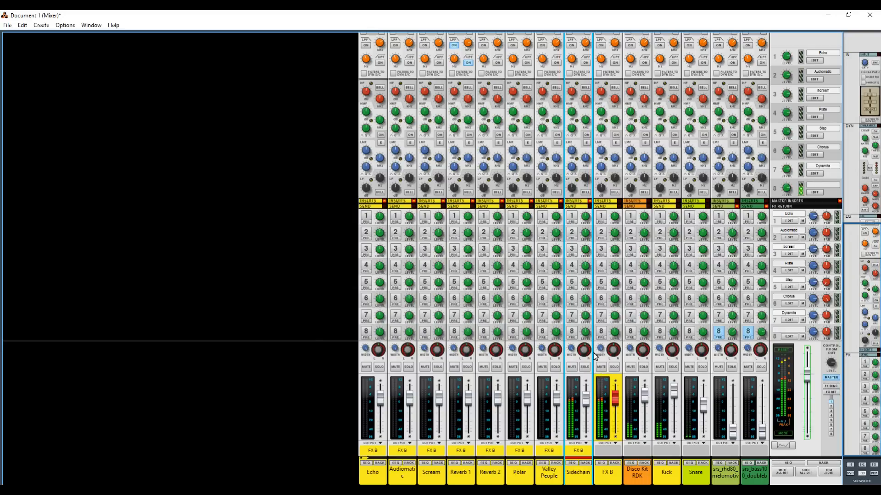
- Turn off FX send 8 on the Rhodes and bass channels and bring both channel faders back up
click(718, 342)
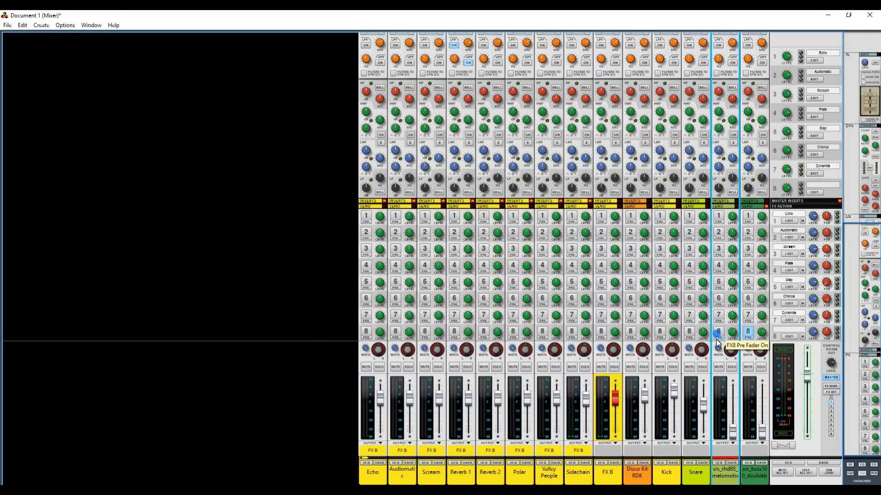
click(750, 342)
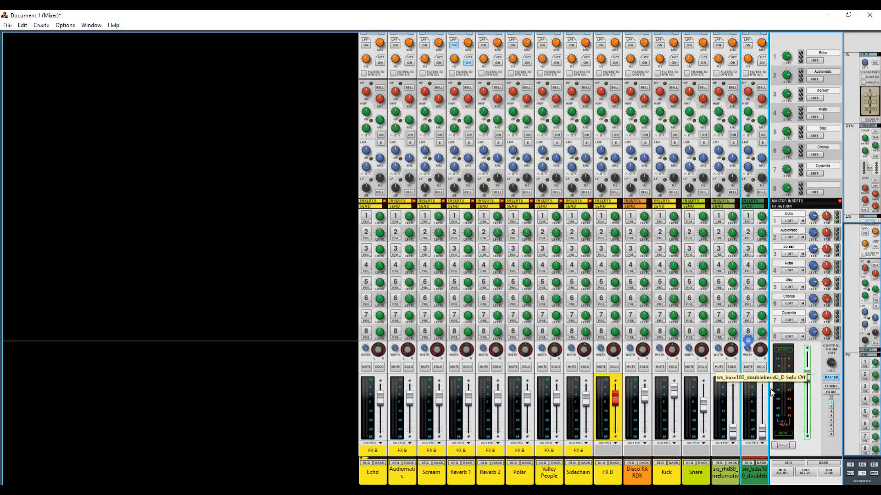
drag(762, 433, 732, 409)
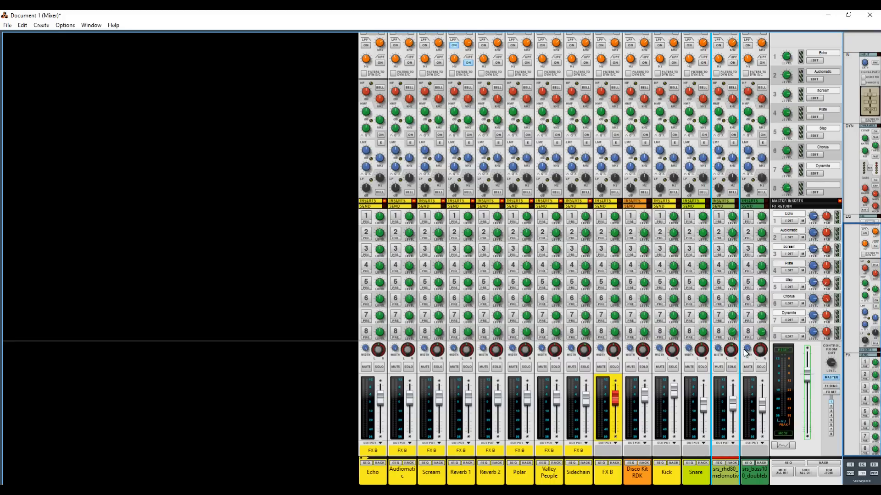
- Mute the Snare, Kick and Disco Kit RDK mixer channels
click(689, 367)
click(660, 367)
click(631, 367)
click(635, 368)
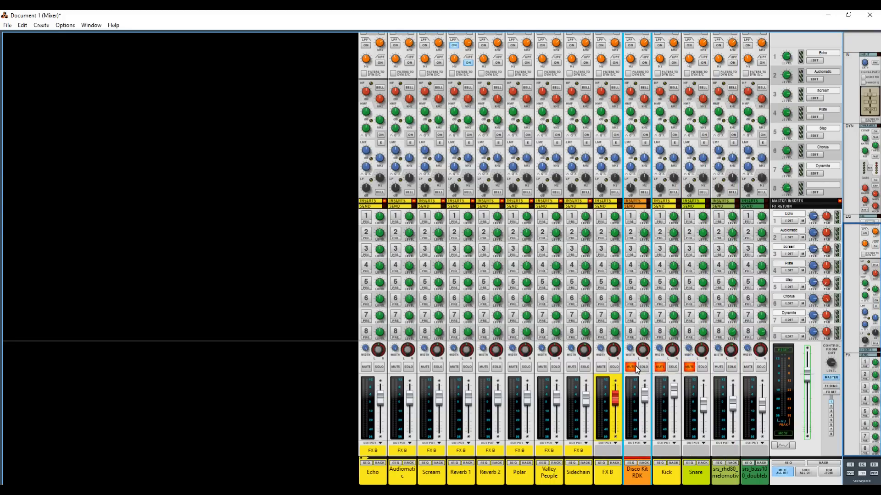
- Add a new Dr. Octo Rex Loop Player below the bass loop player in the rack
key(F7)
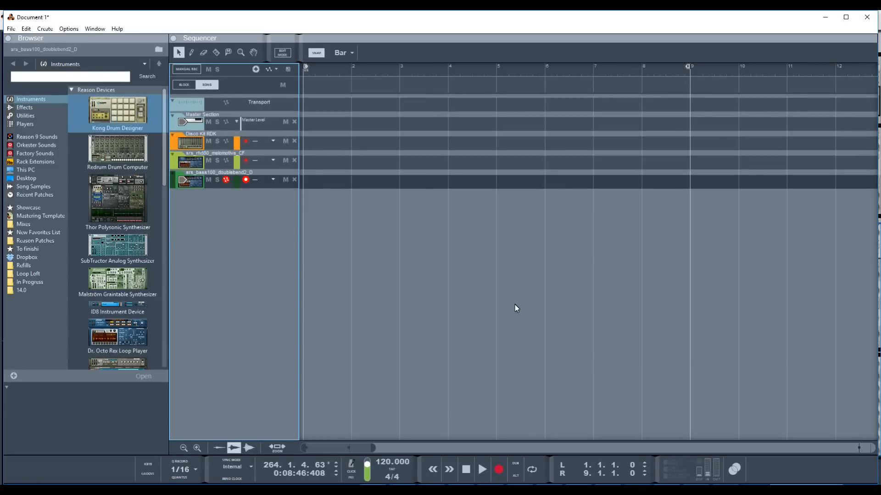
key(F6)
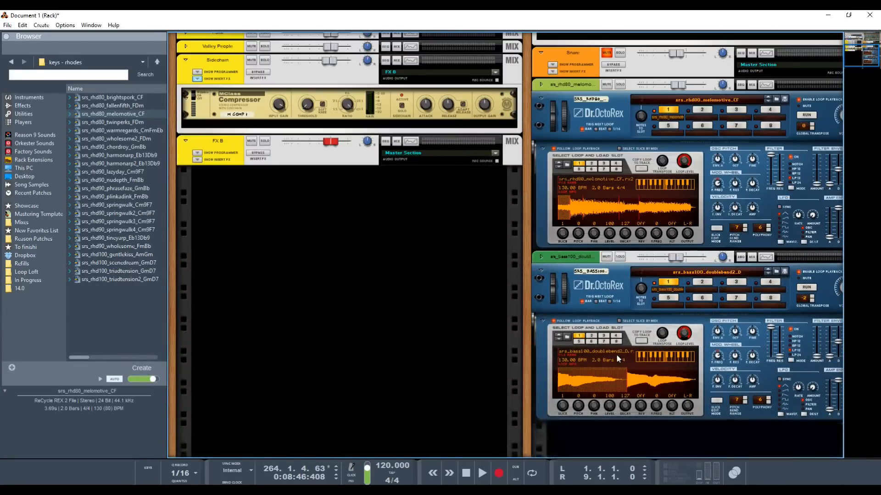
scroll(616, 354, down, 2)
right_click(597, 412)
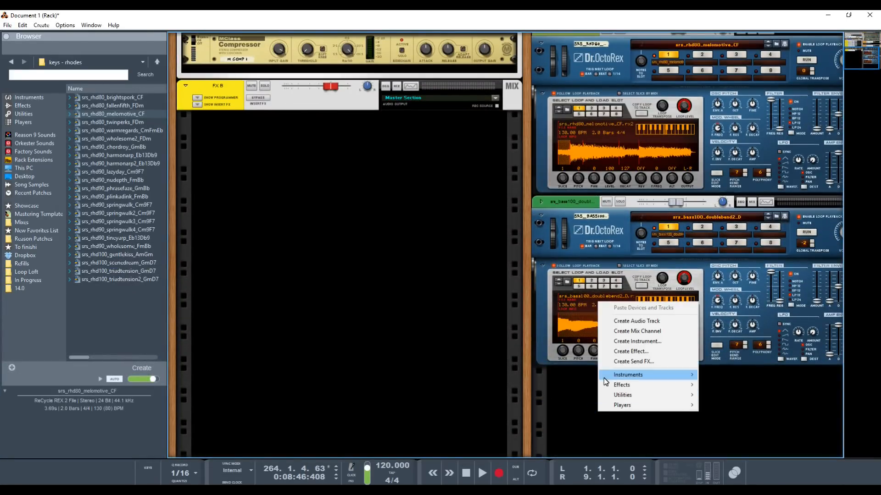
mouse_move(603, 378)
click(793, 376)
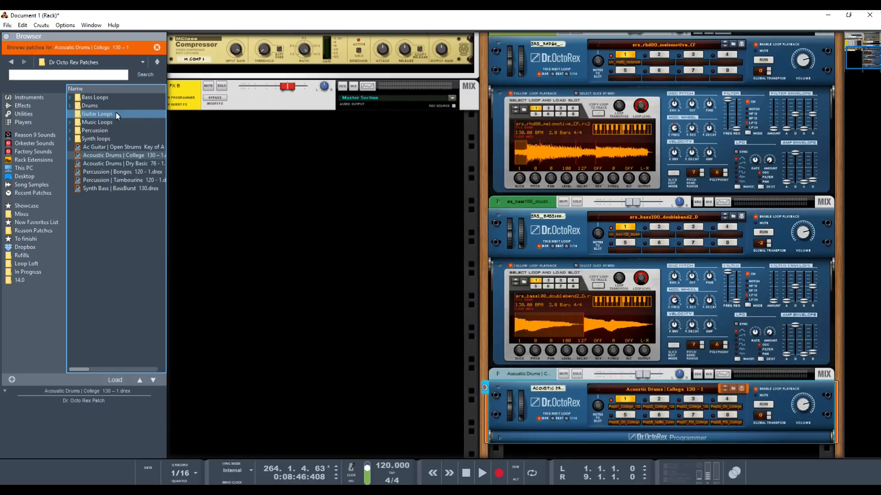
- Browse the Dr Rex Drum Loops to Chemical Beats and load Chm06_Bold_130_eLAB.rx2 into the new loop player
click(156, 62)
click(92, 130)
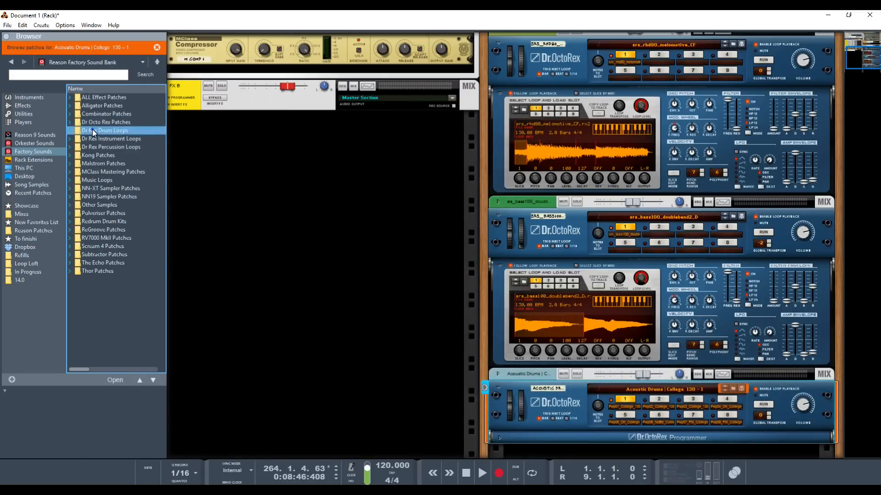
double_click(92, 130)
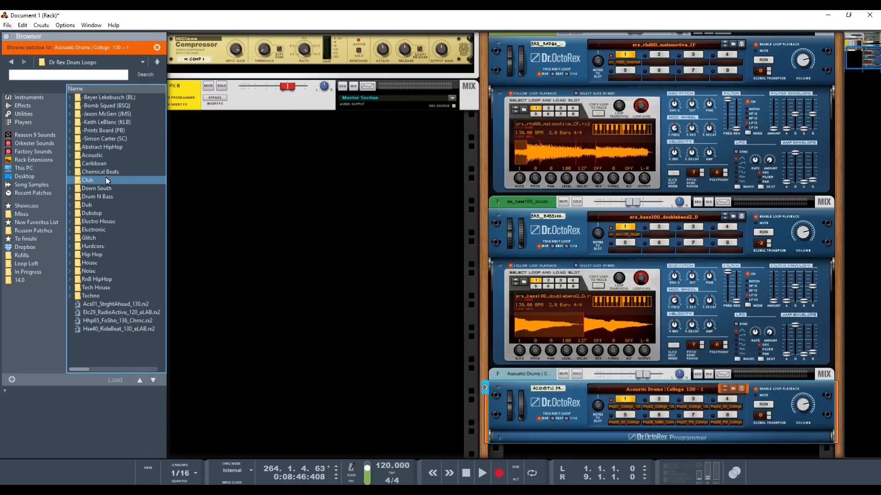
double_click(104, 172)
click(100, 123)
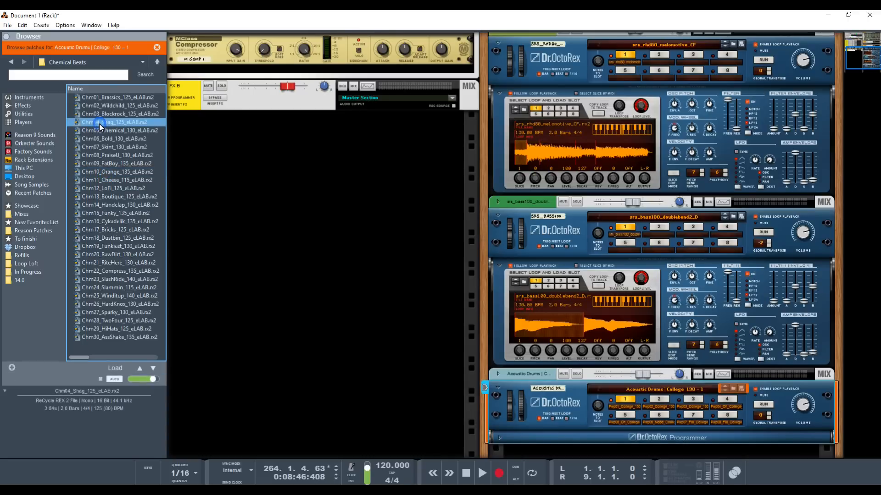
click(99, 130)
click(101, 138)
drag(102, 139, 518, 403)
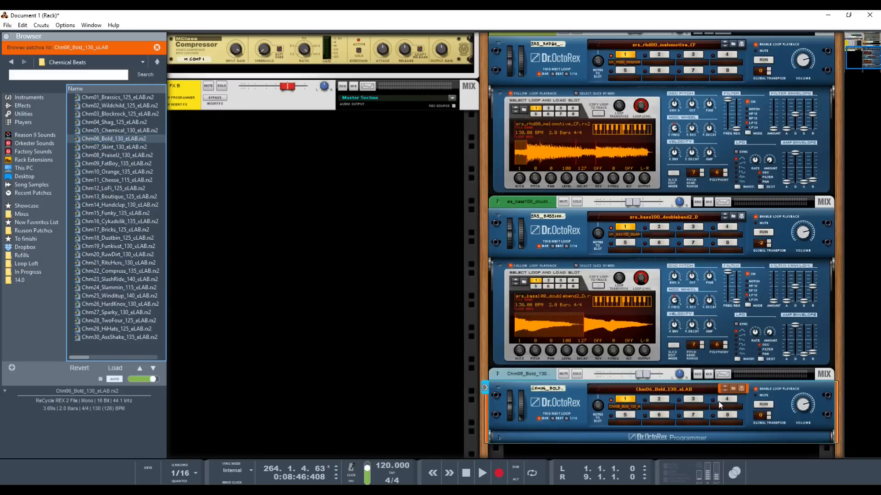
- Play the Rhodes, bass and drum loops together and select the drum loop's mix channel
key(space)
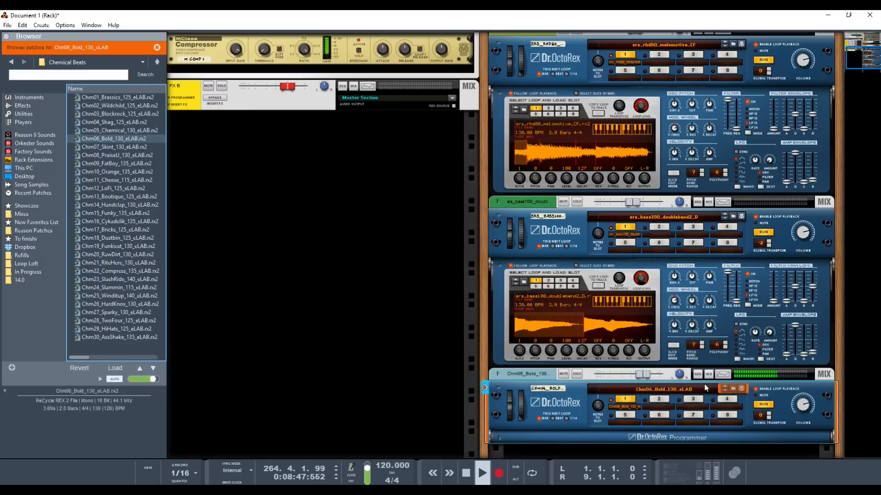
scroll(538, 182, up, 3)
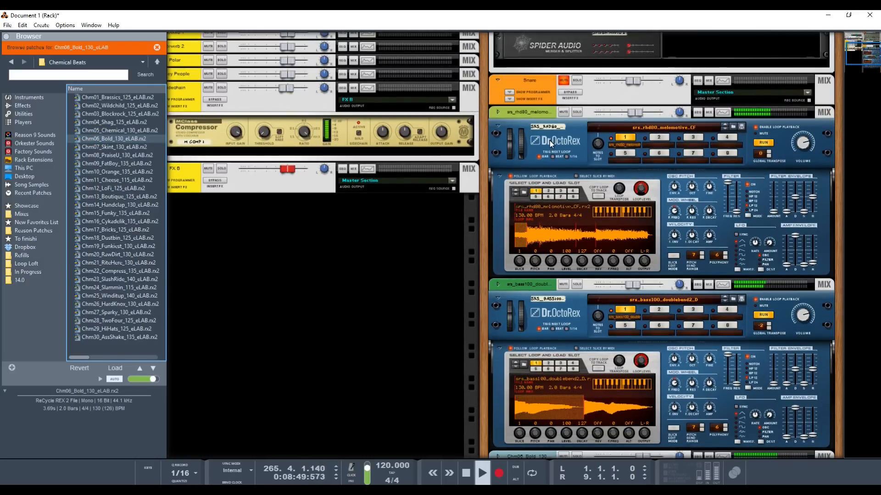
scroll(552, 142, down, 5)
click(642, 320)
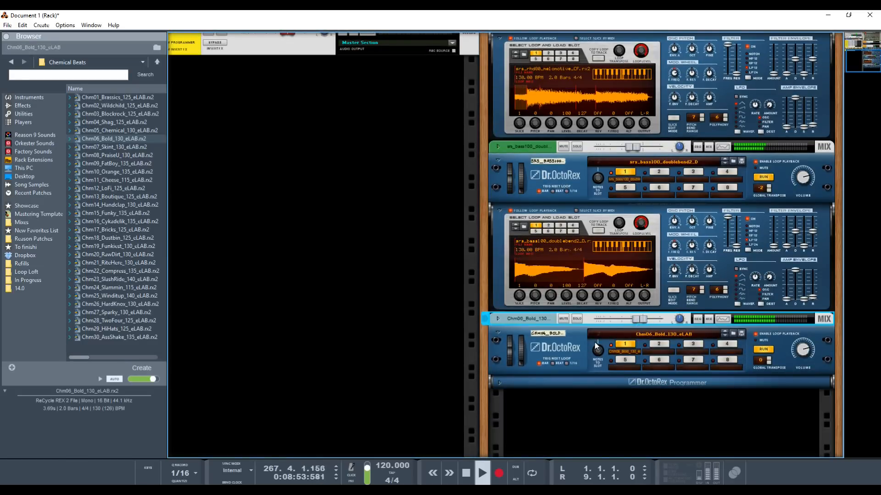
- Select the Rhodes and bass mix channels together and route both to a new output bus
key(Tab)
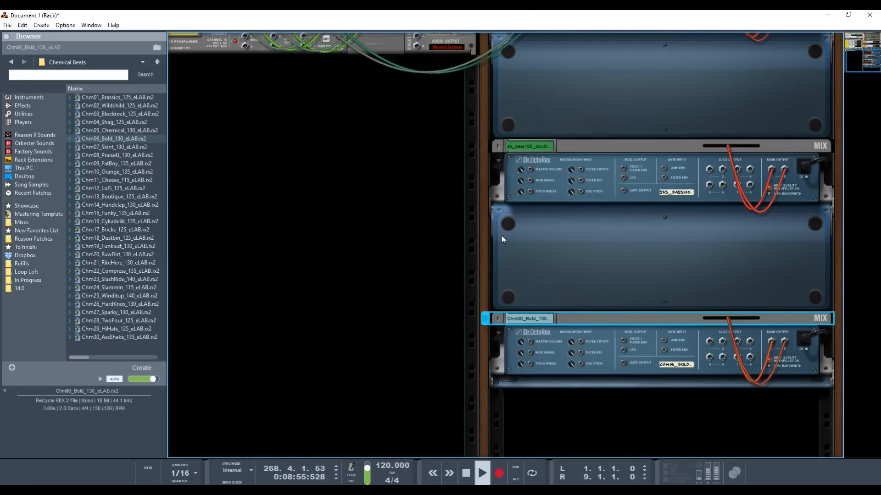
scroll(502, 241, up, 7)
scroll(504, 242, down, 6)
click(596, 175)
scroll(592, 174, up, 4)
shift+click(607, 110)
right_click(607, 110)
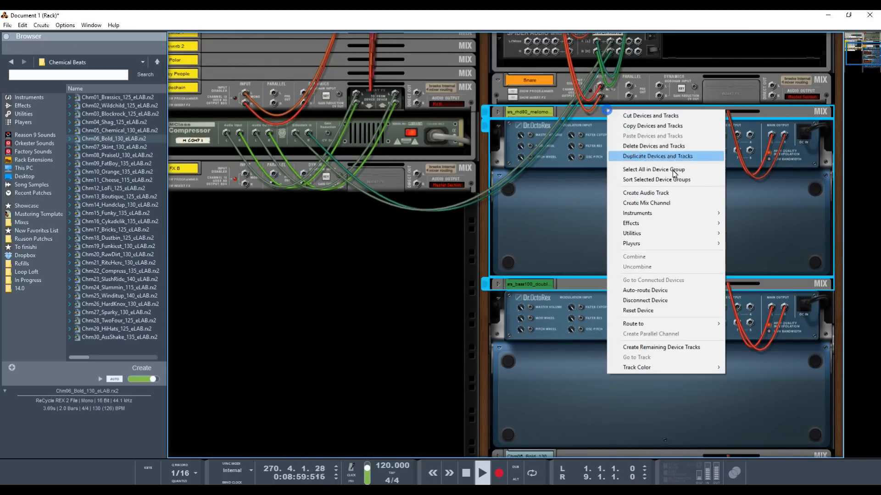
mouse_move(682, 322)
click(735, 327)
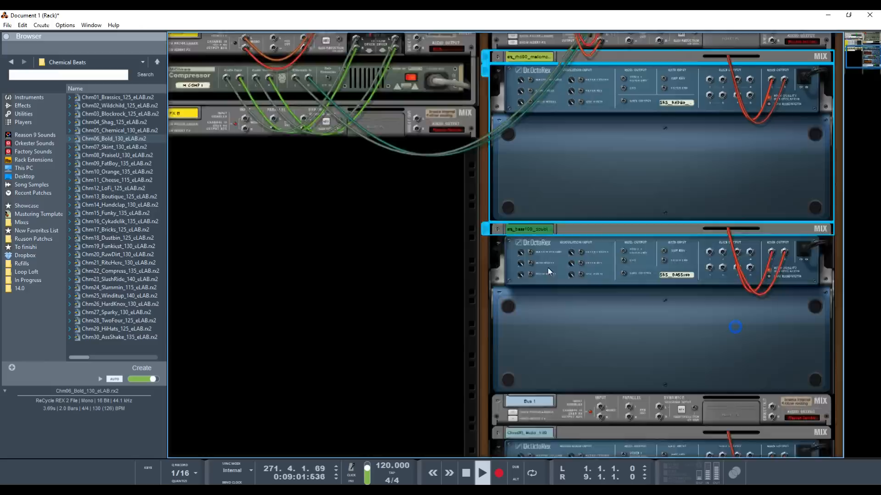
- Show the insert FX section of Bus 1 and add an MClass Compressor in it
scroll(549, 271, down, 5)
click(498, 269)
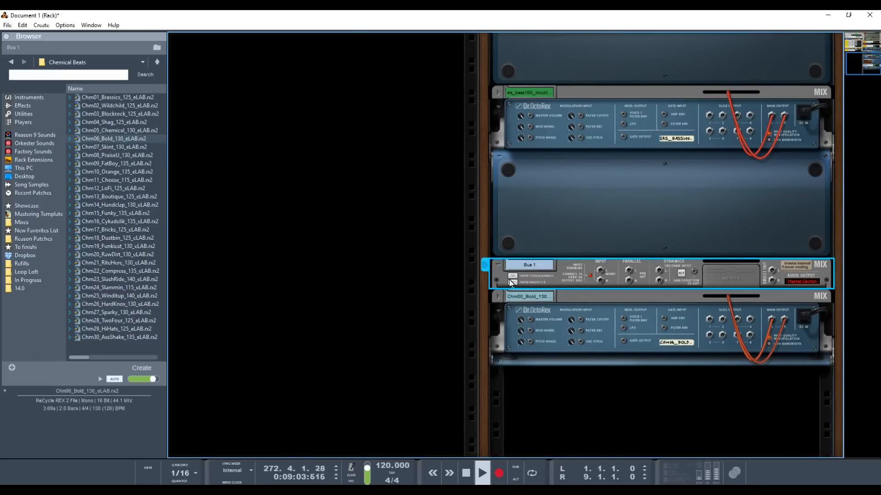
click(510, 283)
right_click(515, 288)
mouse_move(570, 183)
click(747, 207)
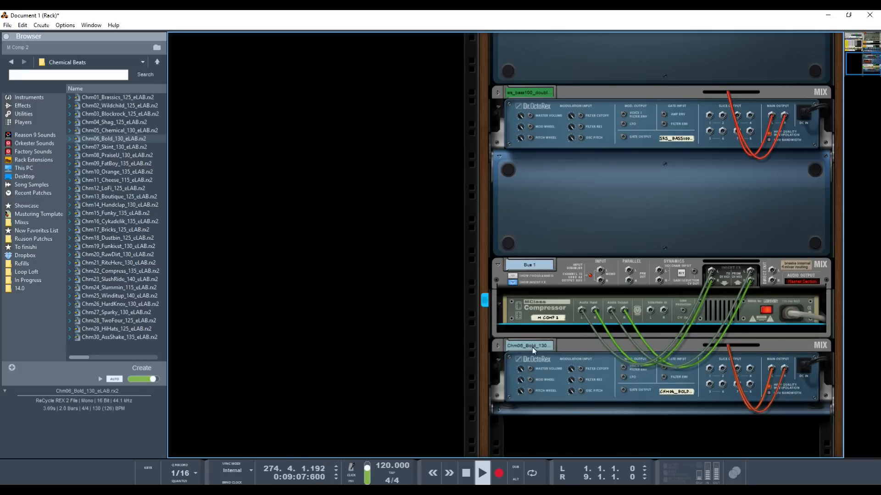
- Unfold the drum loop's mix channel and cable its parallel output to the Bus 1 compressor's sidechain input
click(503, 347)
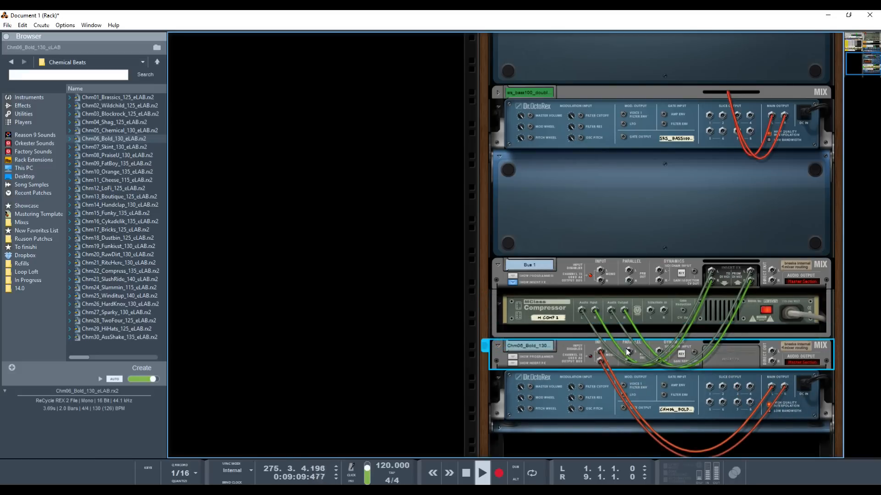
drag(629, 351, 649, 312)
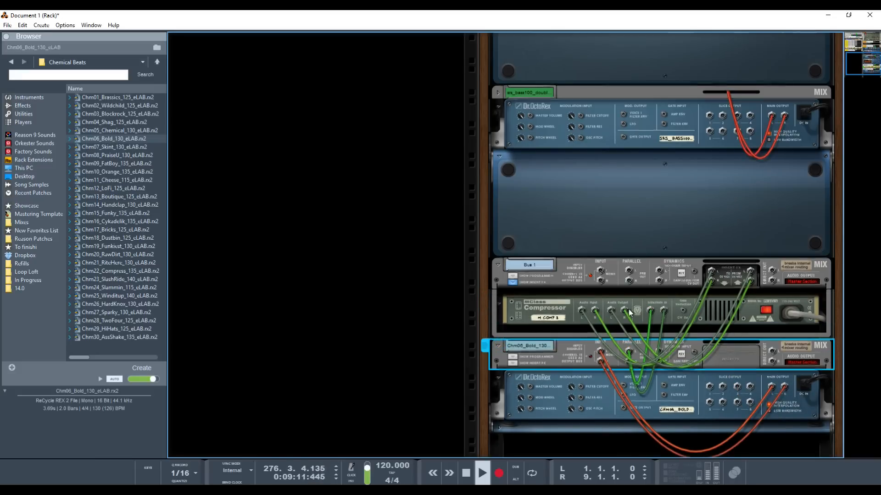
key(Tab)
- Solo Bus 1 to hear the sidechained Rhodes and bass without the drum loop, and stop playback
click(658, 313)
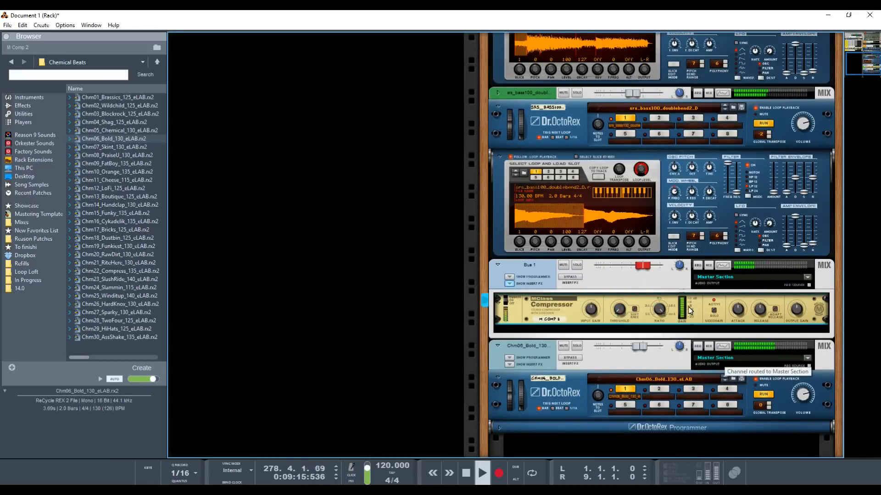
click(573, 265)
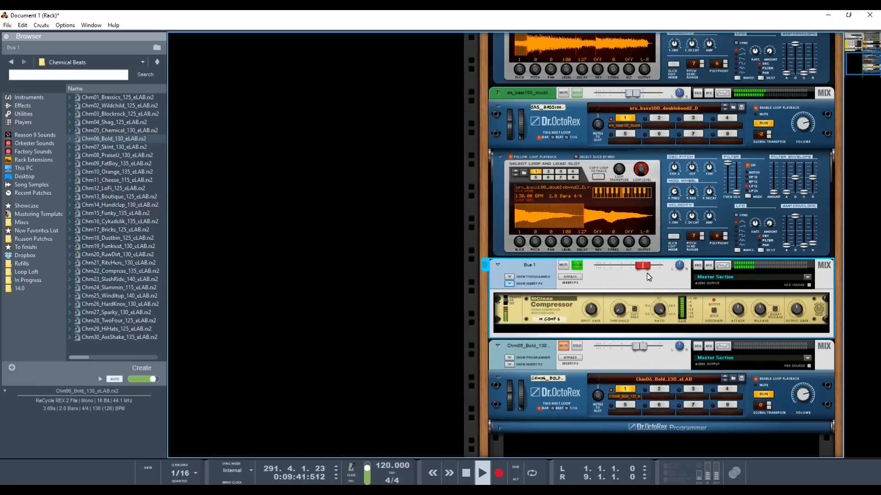
key(space)
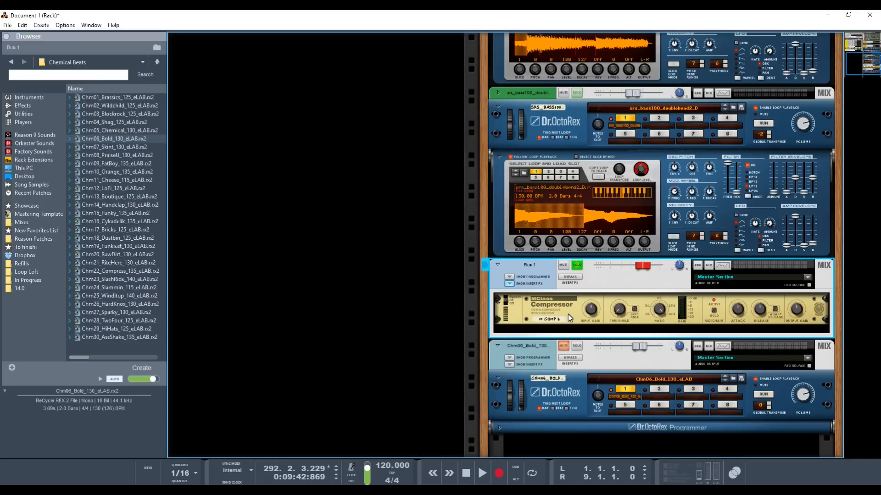
- Add an MClass Stereo Imager below the compressor in the Bus 1 insert section
drag(568, 314, 570, 330)
right_click(570, 330)
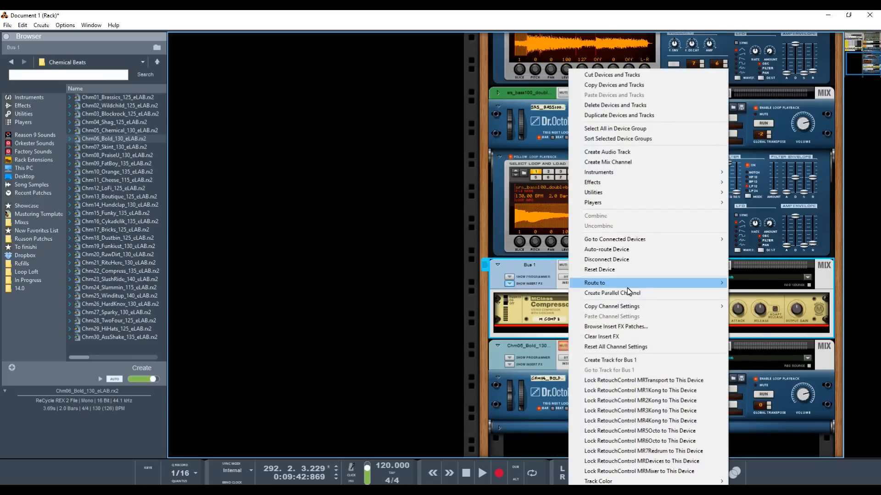
mouse_move(639, 187)
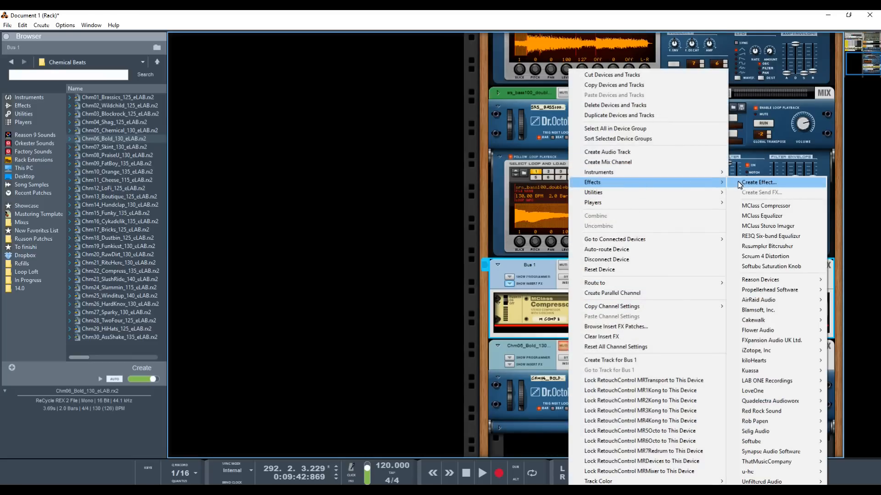
click(767, 227)
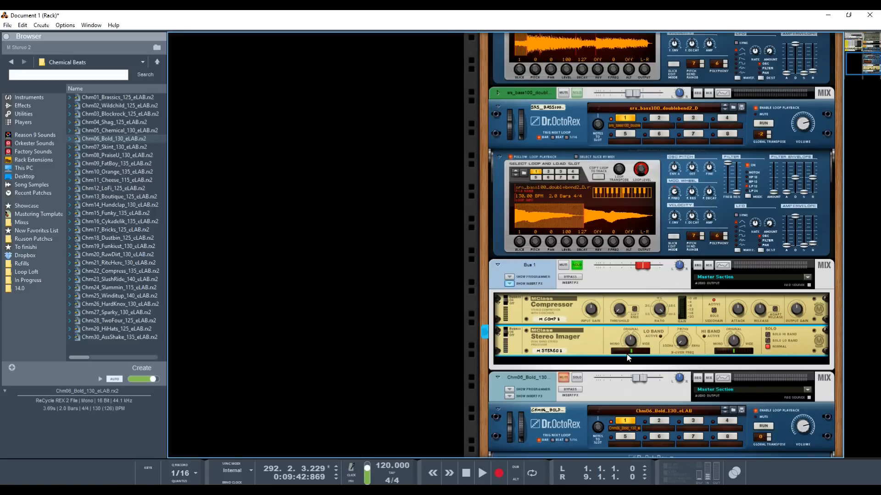
- Rewire the drum channel's parallel output into the Stereo Imager's audio input, and the imager's separate output into the compressor's sidechain input
key(Tab)
key(Up)
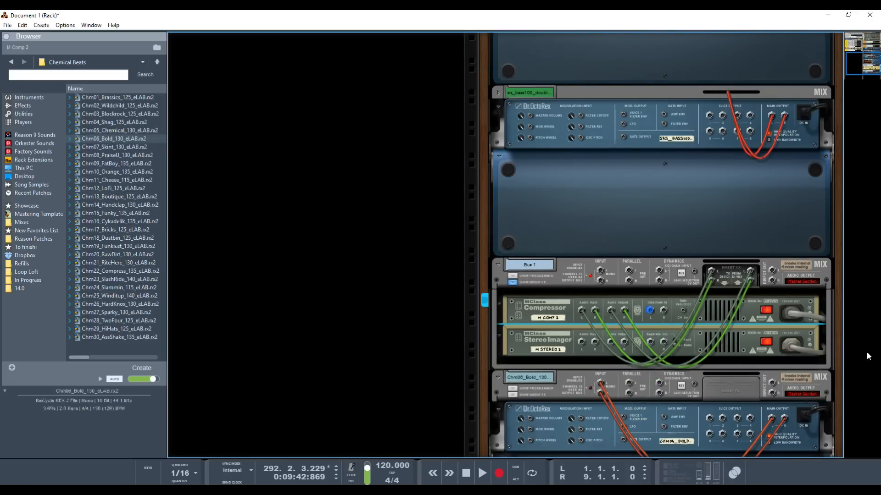
drag(628, 382, 582, 343)
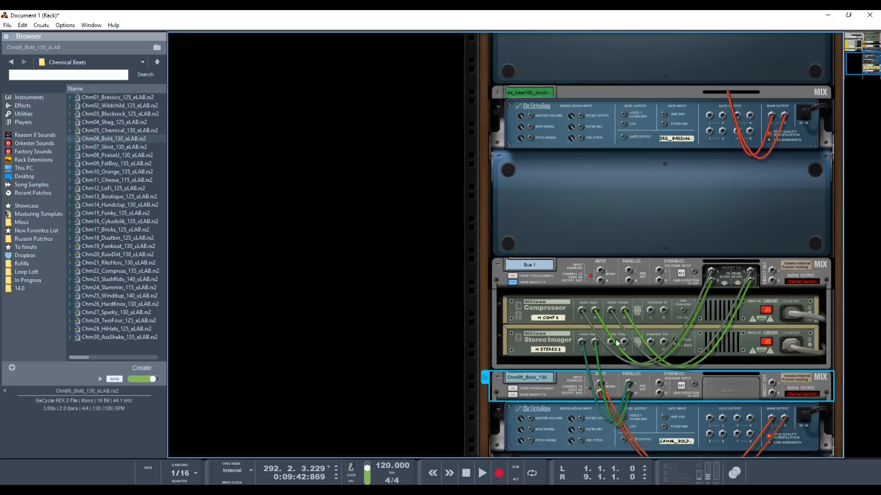
click(652, 342)
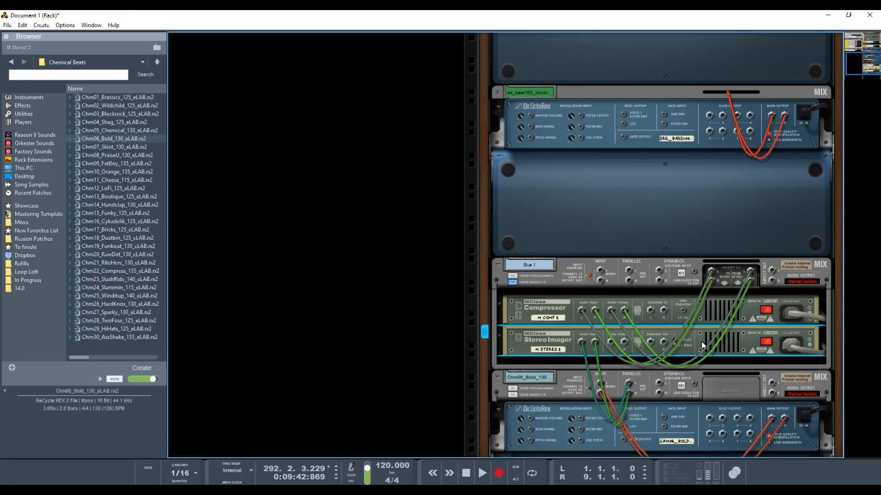
drag(651, 341, 651, 310)
key(Tab)
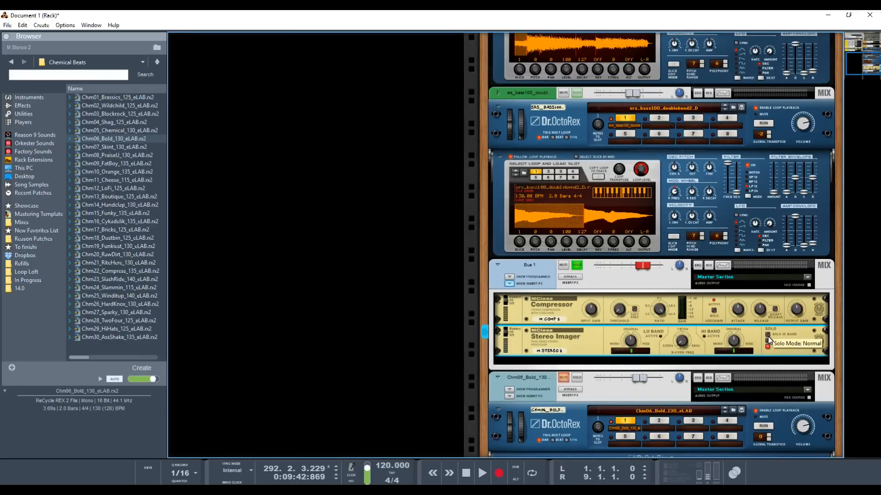
- Raise the Stereo Imager's crossover frequency to 6.00 kHz, start playback, and turn the crossover frequency down again
key(Tab)
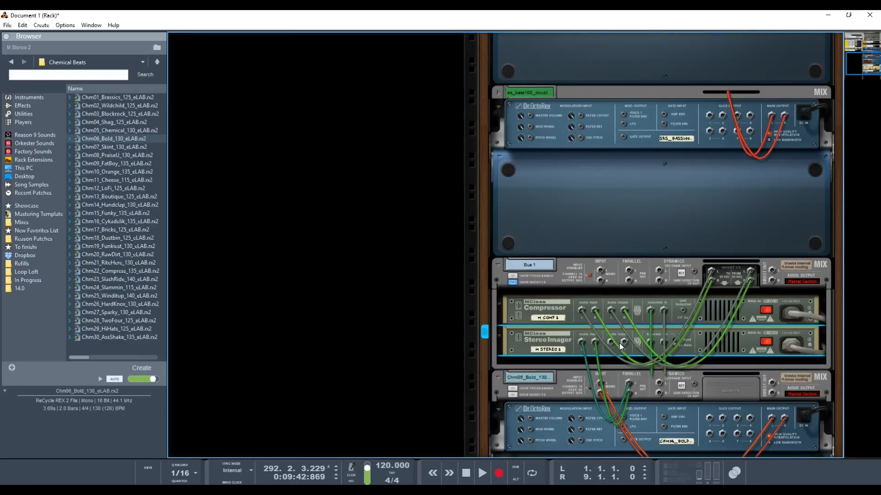
key(Tab)
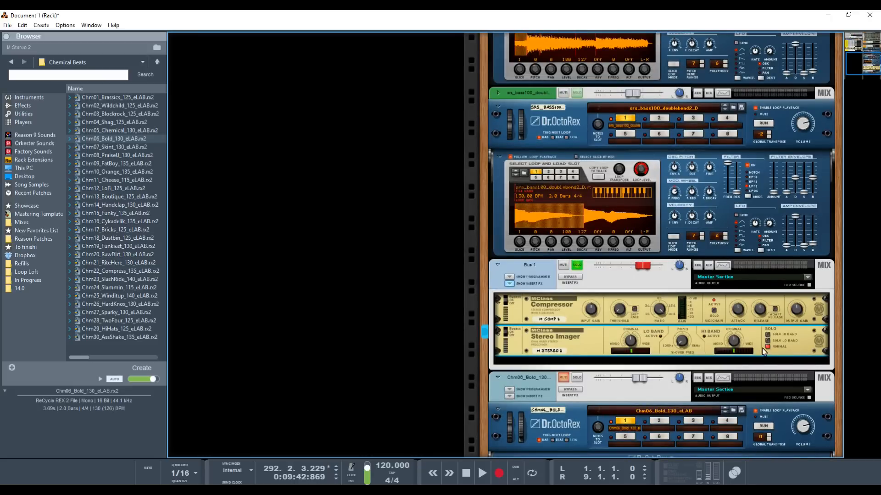
drag(680, 344, 689, 327)
key(space)
mouse_move(684, 343)
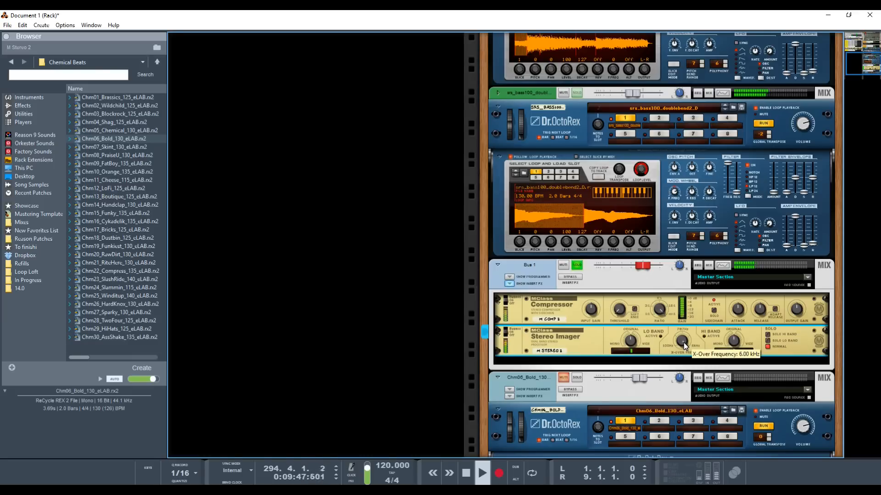
drag(683, 342, 680, 360)
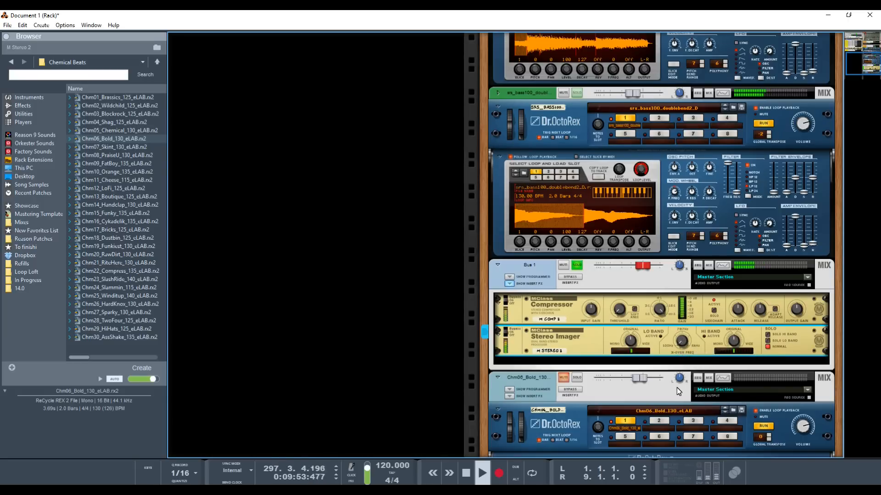
- Unmute and solo the drum loop channel, set the Bus 1 compressor's input gain to 2.6 dB and adjust its output gain
click(565, 378)
click(572, 378)
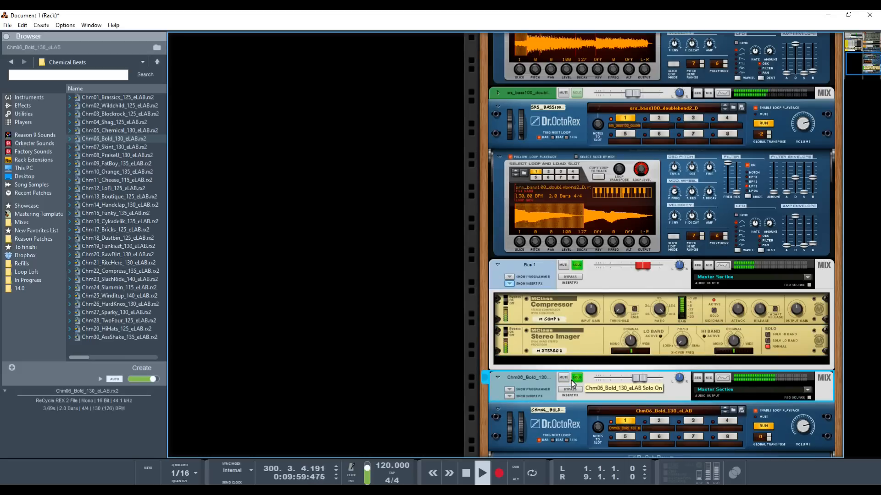
click(722, 318)
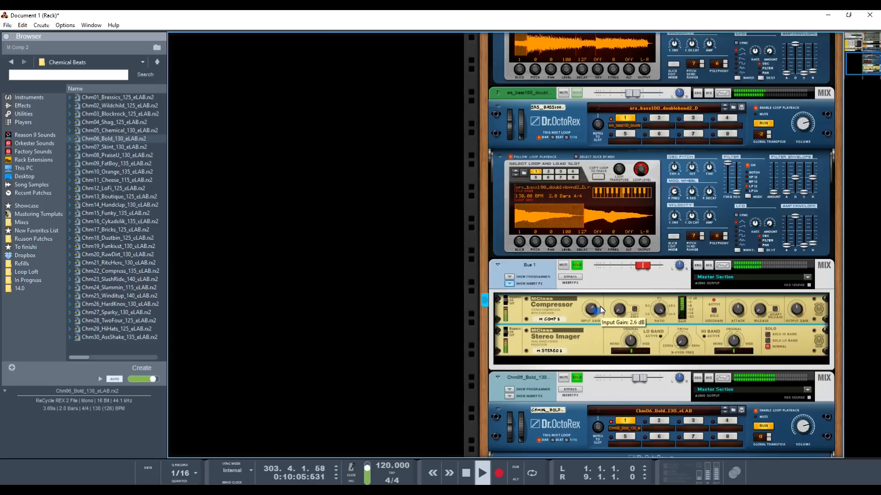
drag(797, 310, 796, 315)
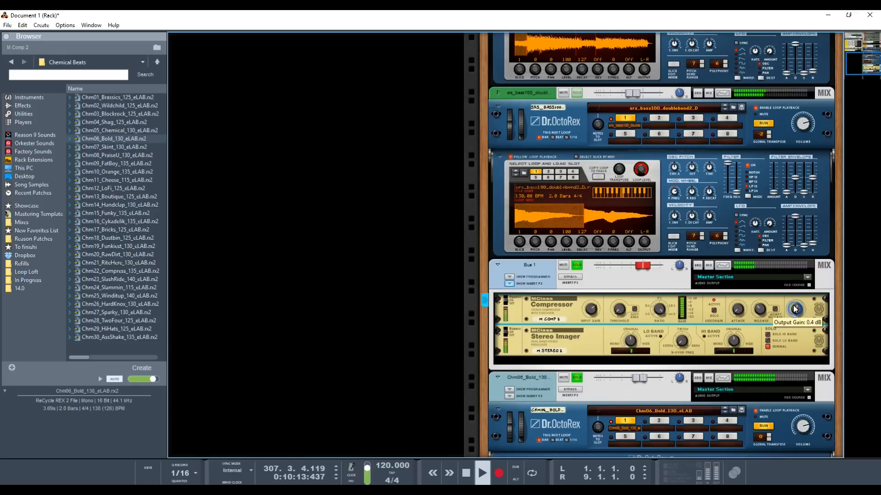
drag(800, 311, 753, 315)
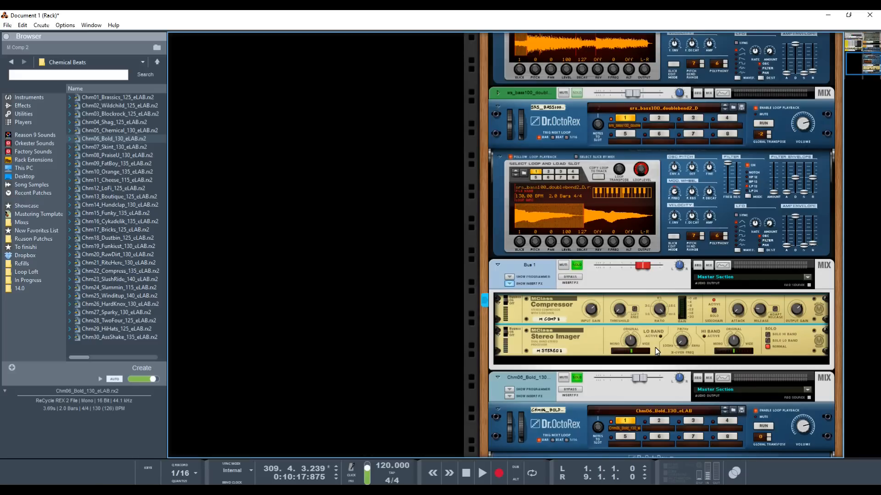
- Unfold the drum loop player's programmer section, turn off solo on Bus 1 and mute the bus
key(Tab)
click(550, 381)
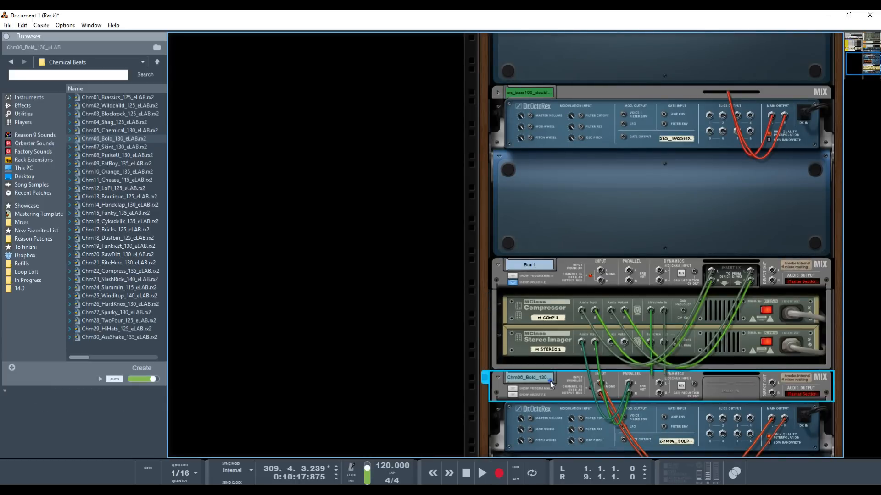
scroll(550, 381, down, 3)
click(499, 362)
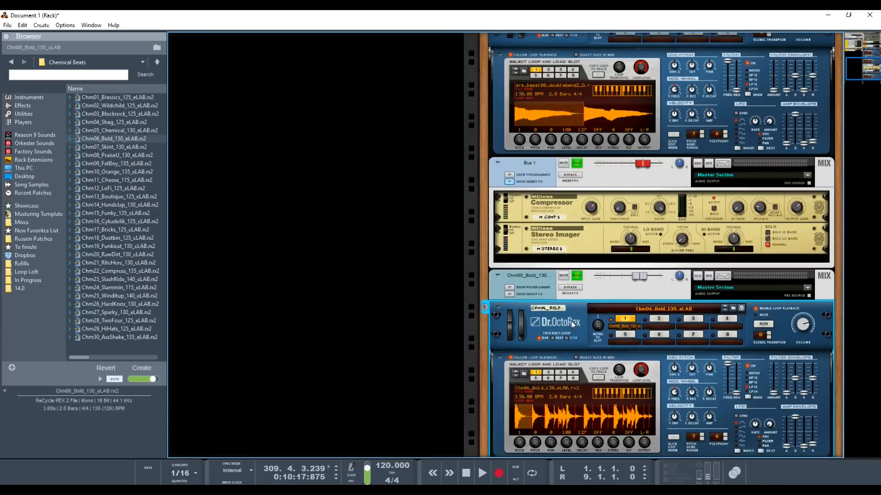
scroll(571, 322, down, 3)
click(579, 74)
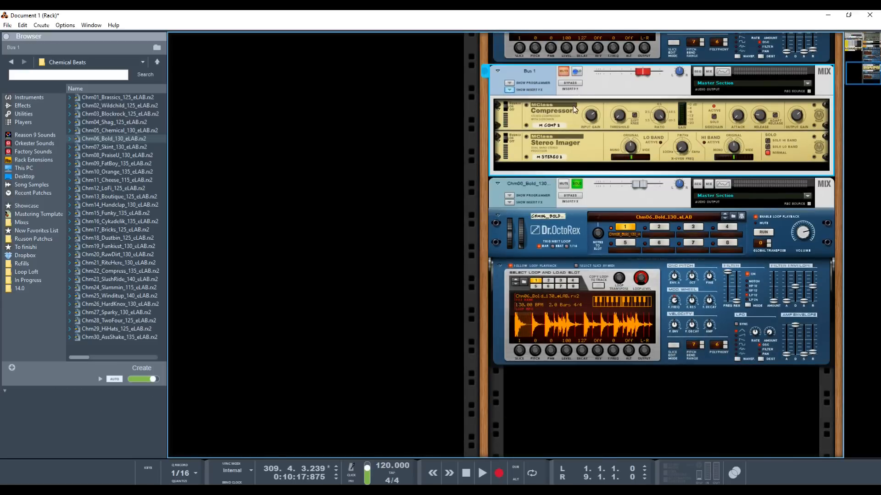
scroll(530, 230, up, 10)
scroll(530, 224, down, 8)
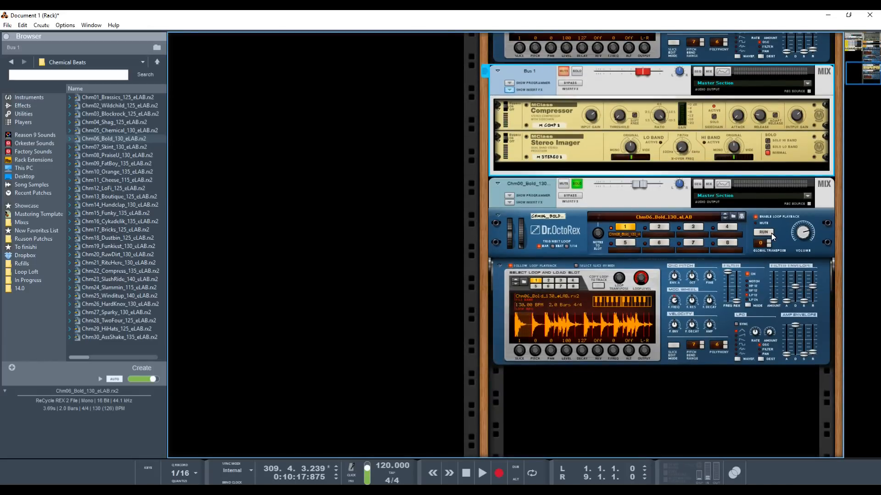
- Audition the drum loop, route the selected slice to output 1-2 and run the loop again
click(761, 233)
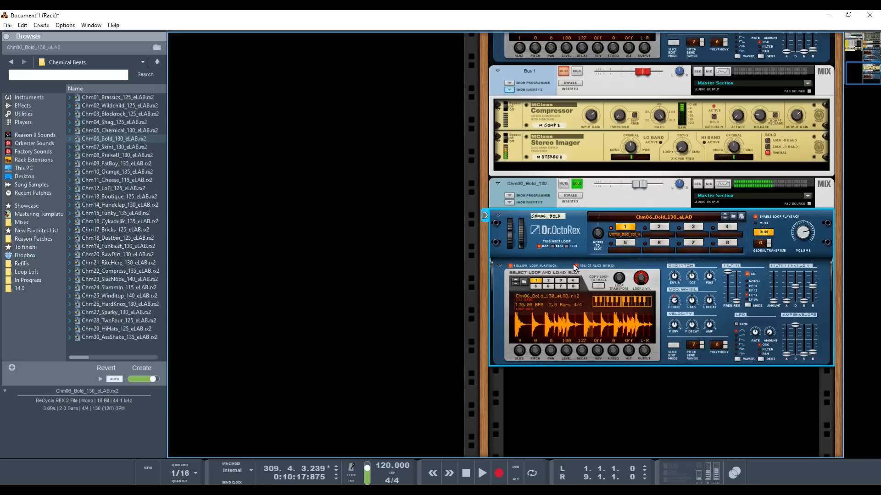
click(762, 233)
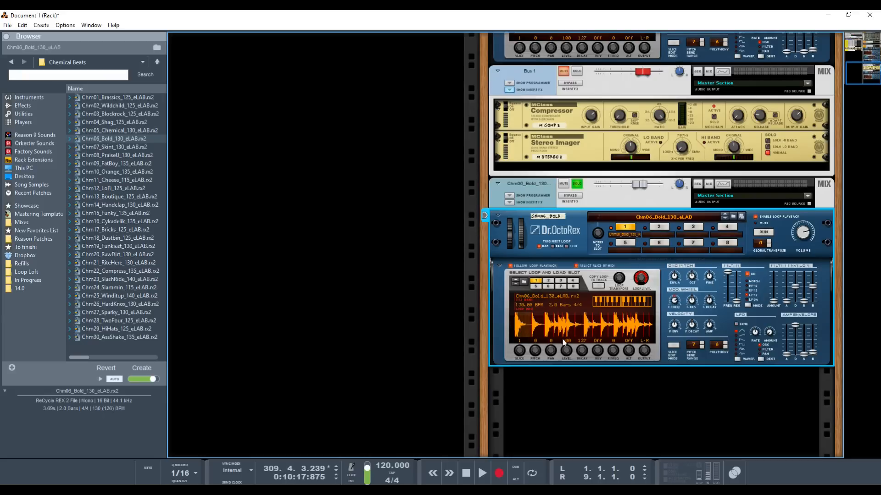
drag(645, 352, 651, 341)
key(Tab)
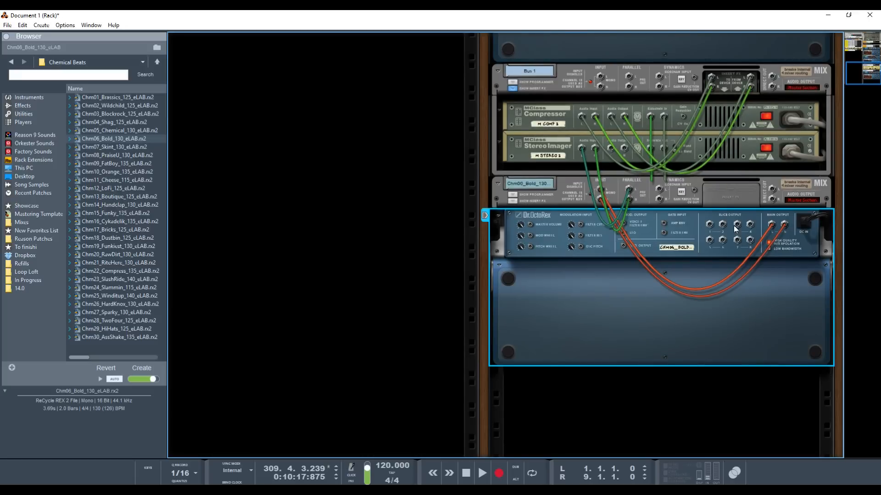
key(Tab)
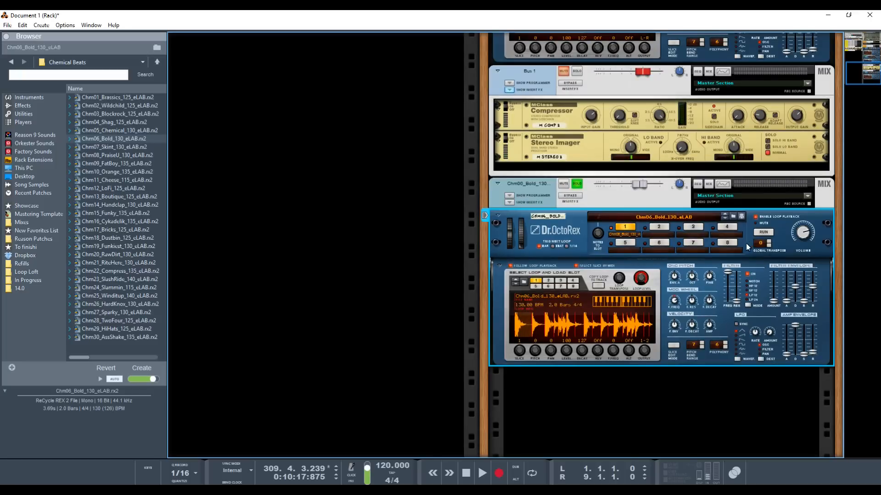
click(761, 233)
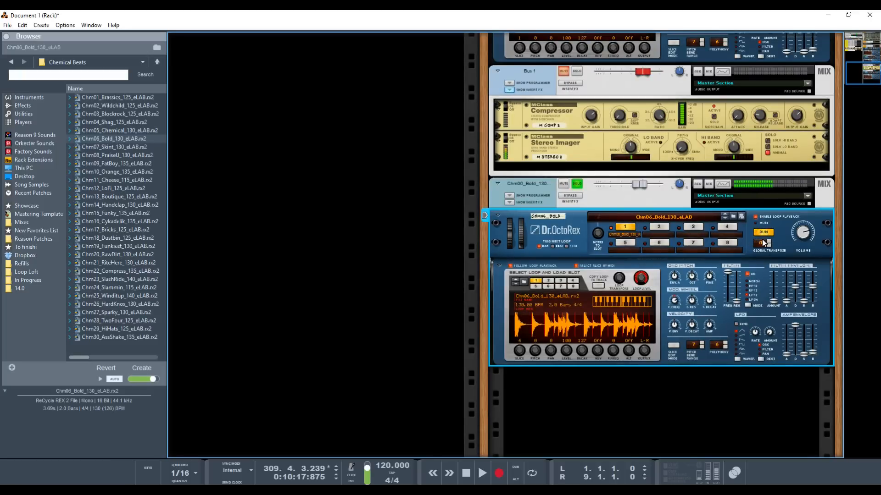
click(761, 233)
- Create a mix channel below the drum loop player and name it Kick
click(571, 409)
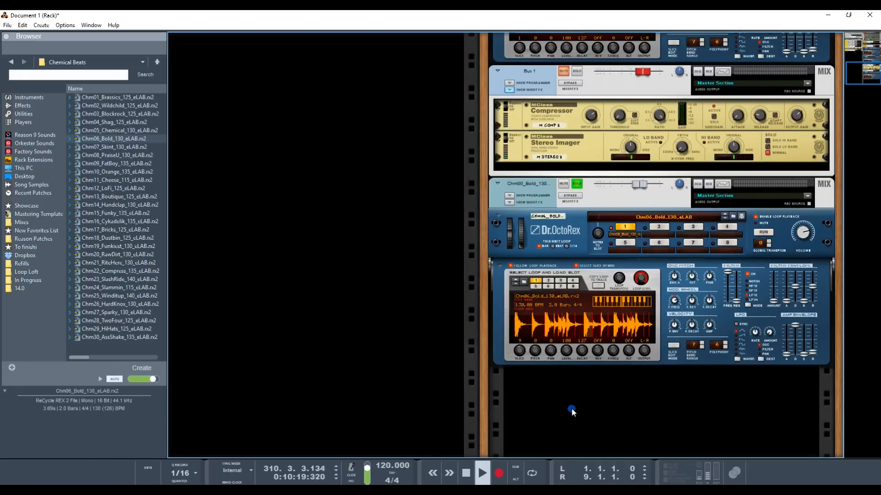
right_click(568, 409)
mouse_move(588, 370)
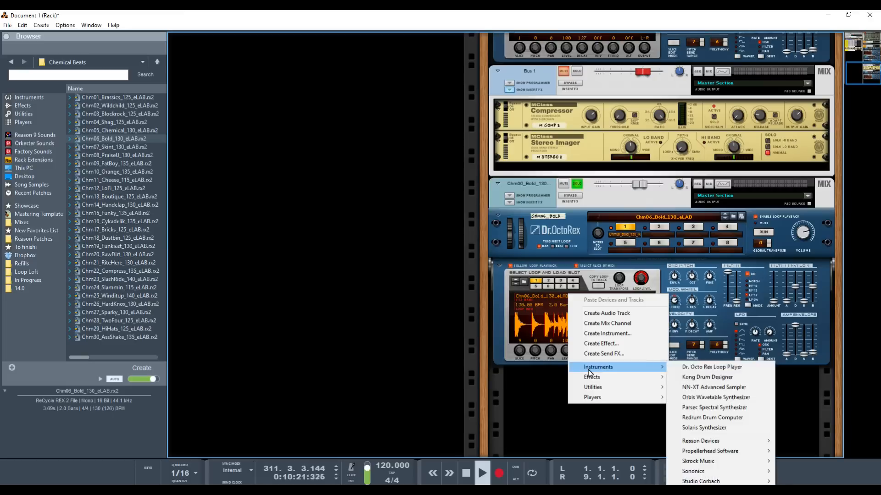
click(609, 323)
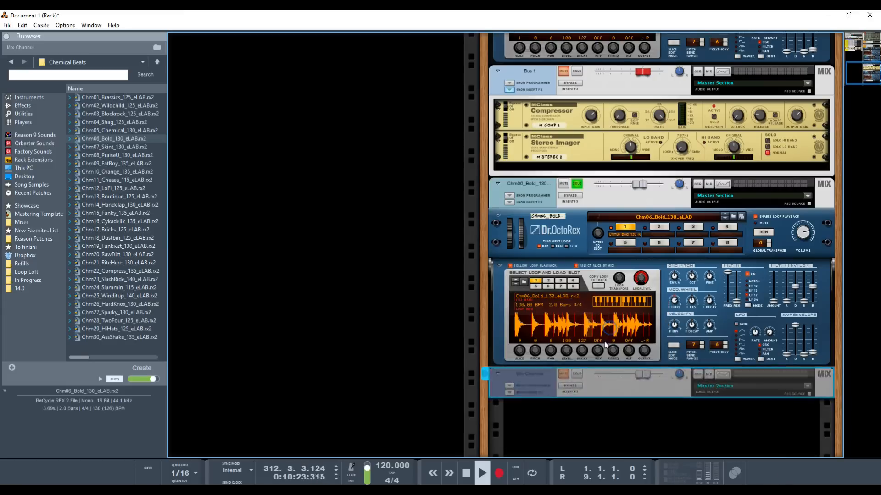
double_click(539, 374)
text(Kick)
key(Return)
- Cable the drum loop player's slice outputs 1 and 2 into the Kick channel's input
key(Tab)
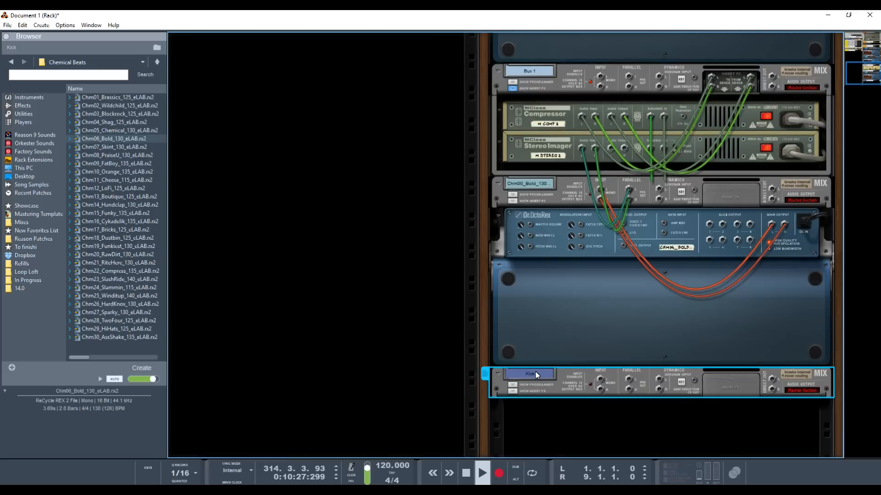
drag(709, 226, 603, 381)
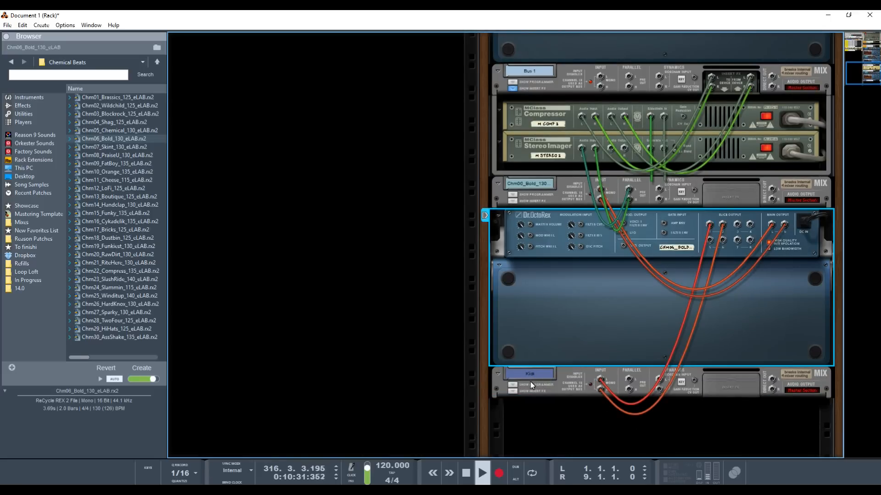
key(Tab)
- Solo the Kick channel, raise its level and audition the drum loop
click(577, 374)
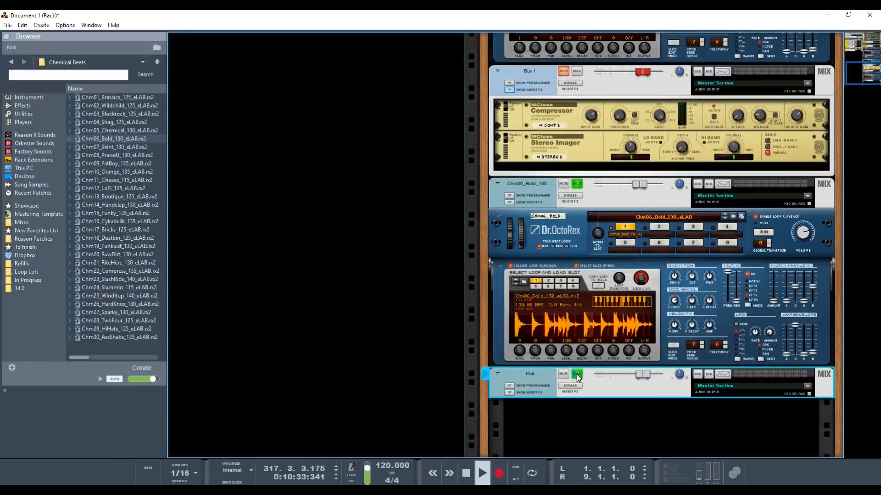
drag(643, 375, 660, 374)
click(764, 232)
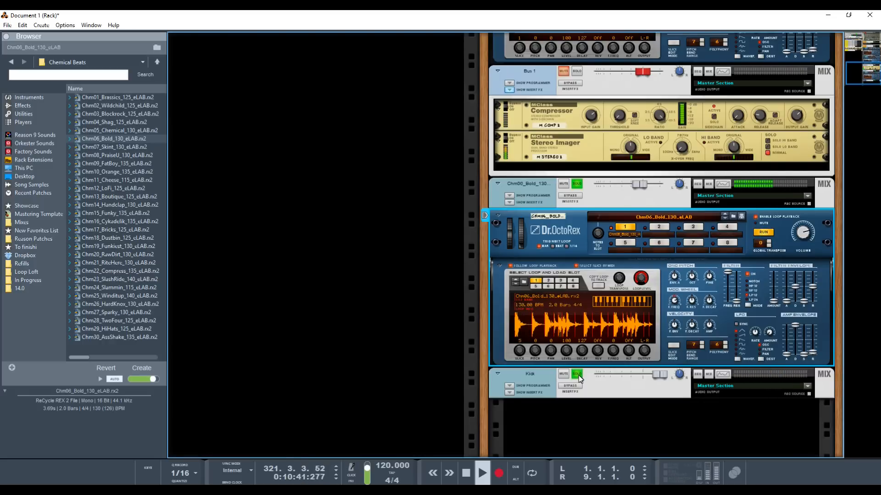
key(space)
- Delete the Kick channel with its whole device group, and delete the Stereo Imager from Bus 1
click(545, 377)
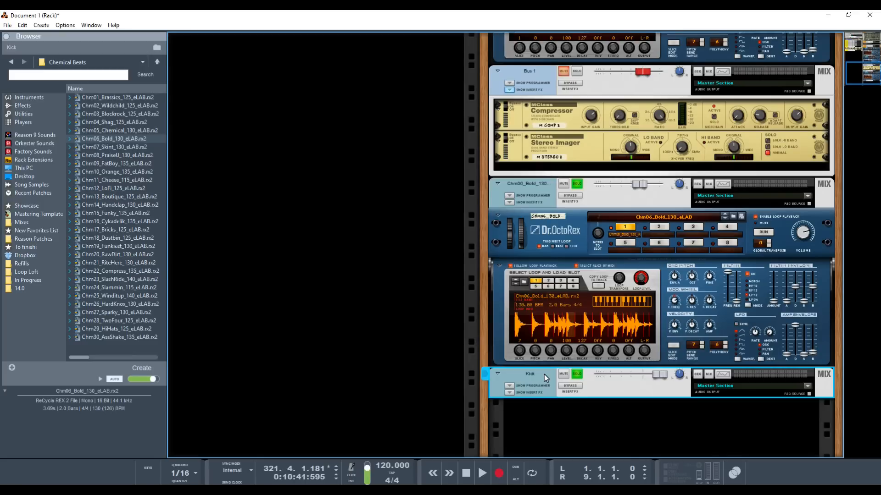
key(Delete)
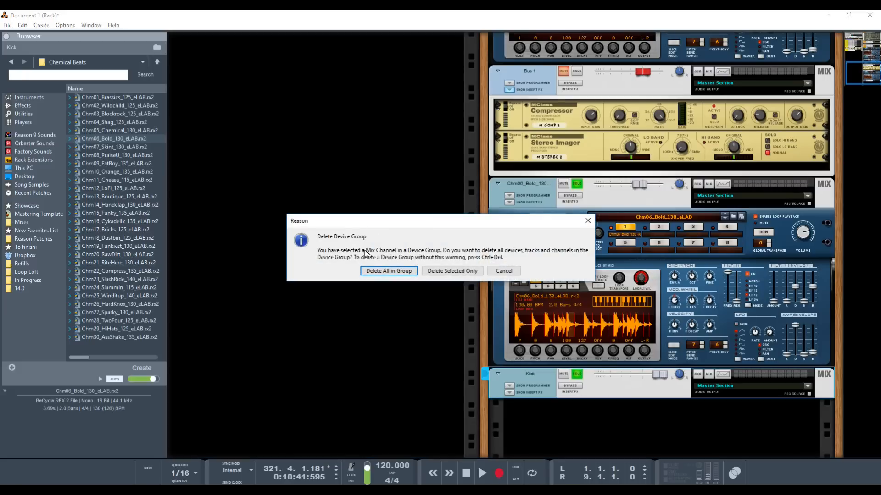
click(373, 271)
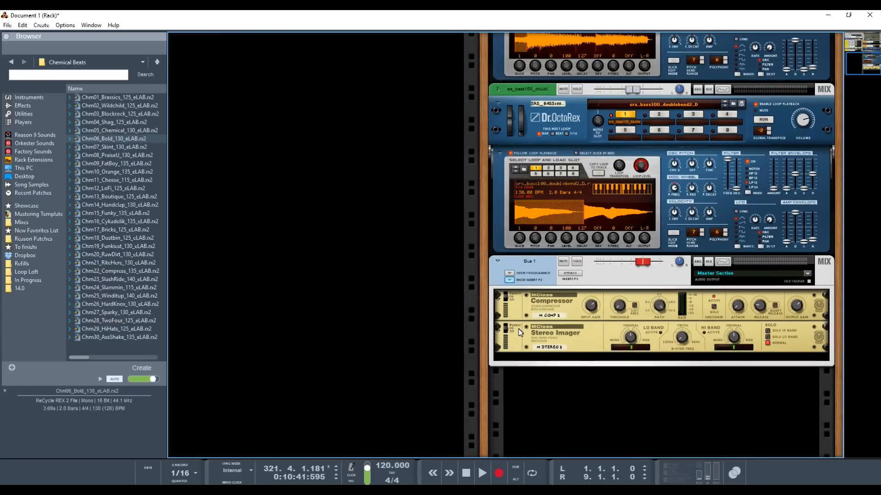
click(526, 331)
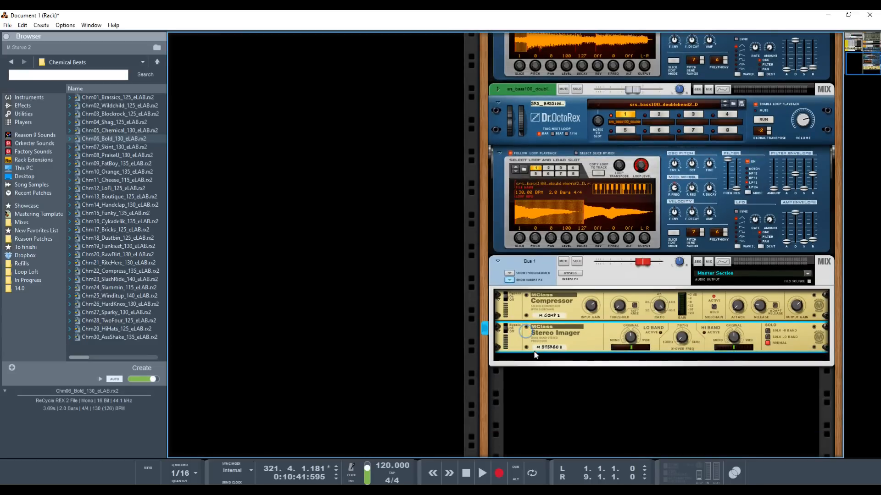
key(Delete)
click(421, 271)
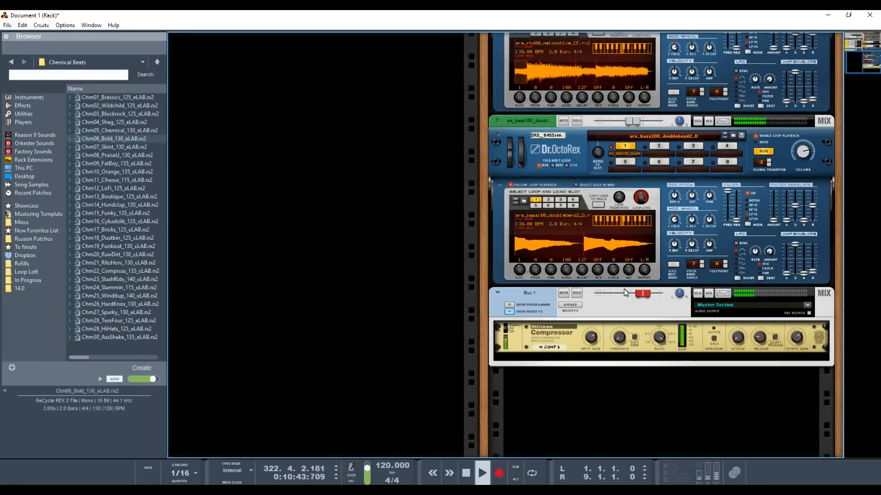
- Inspect the Bus 1 compressor's rear connections and raise the bus level to 3.36 dB
click(635, 125)
click(596, 350)
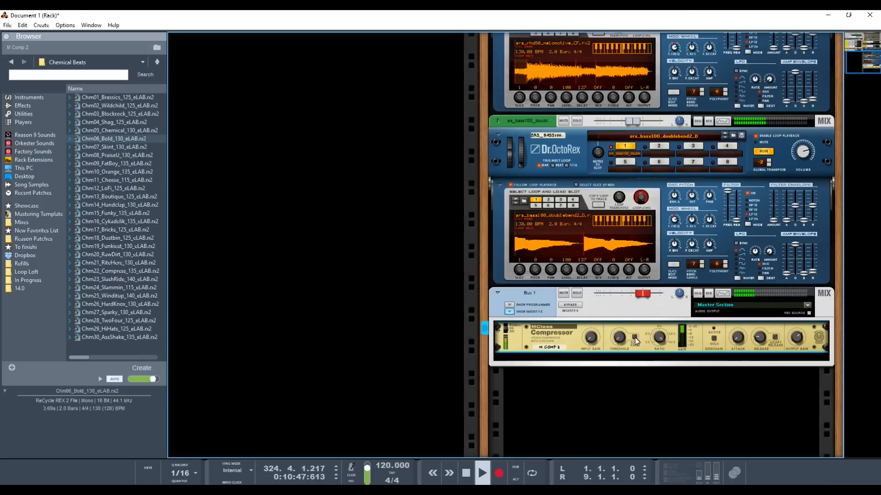
key(Tab)
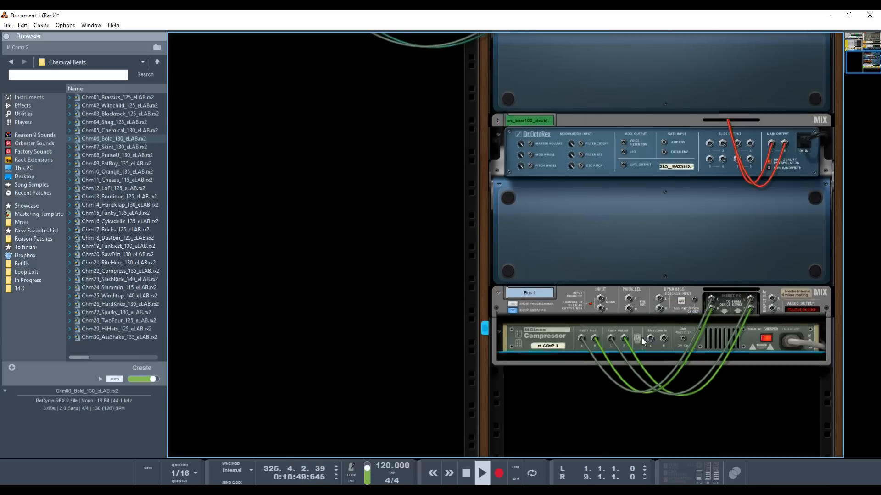
key(Tab)
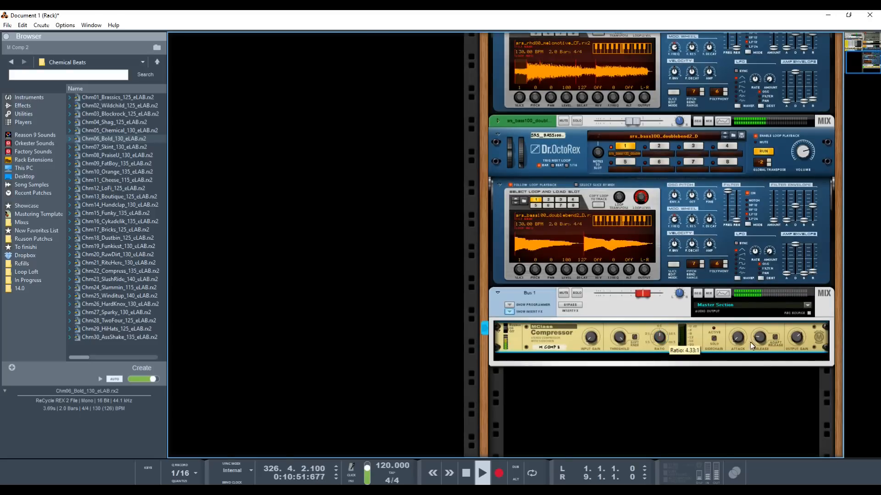
drag(642, 293, 648, 295)
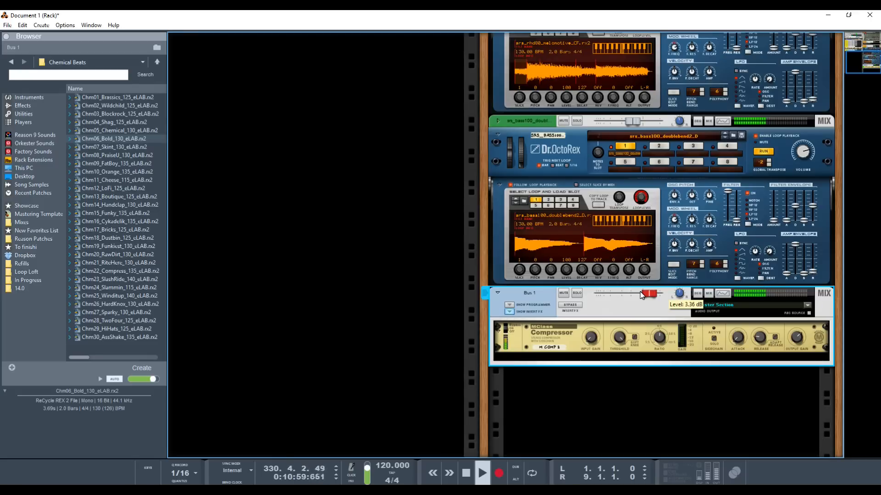
- Add a Redrum Drum Computer below the compressor in Bus 1's insert section and select it
right_click(573, 359)
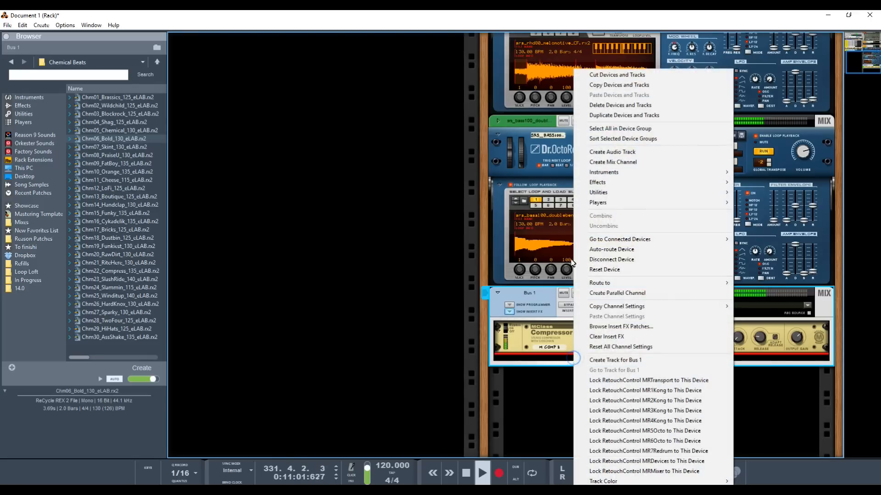
mouse_move(629, 186)
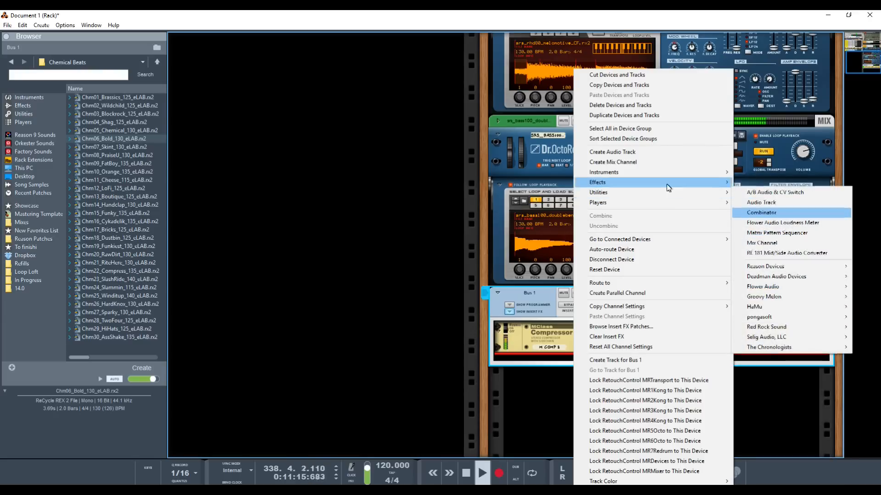
mouse_move(667, 184)
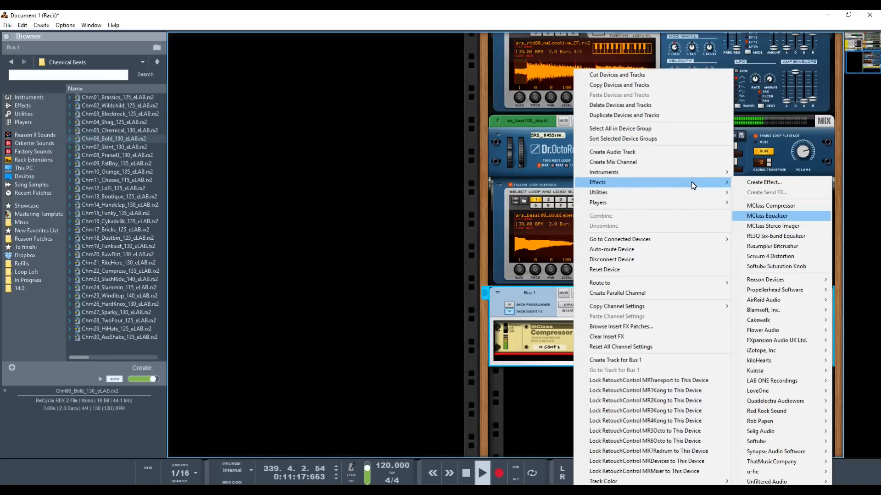
mouse_move(689, 174)
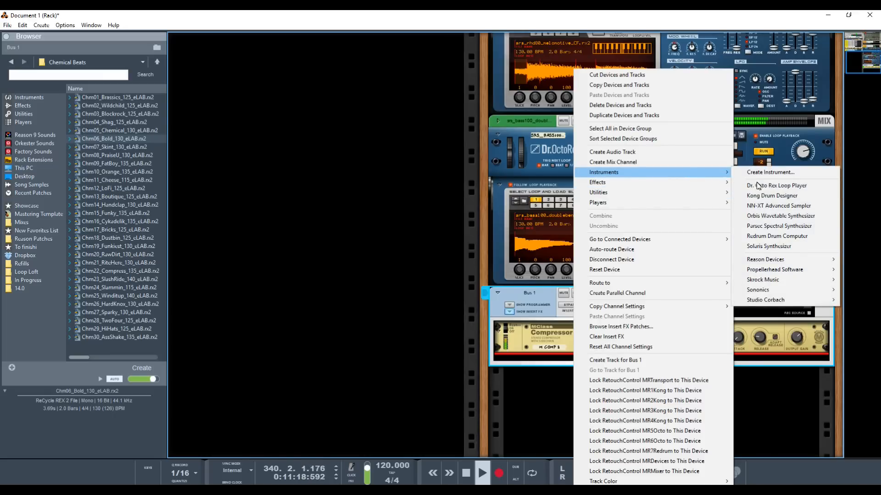
click(780, 237)
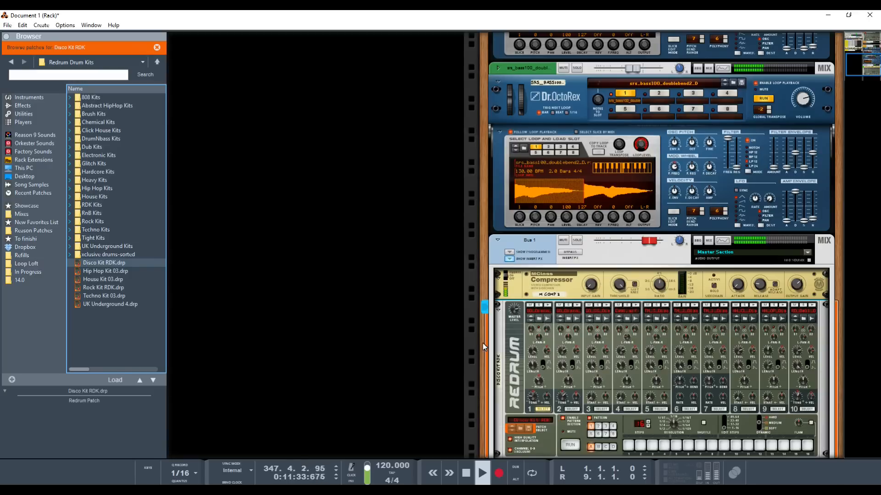
click(503, 344)
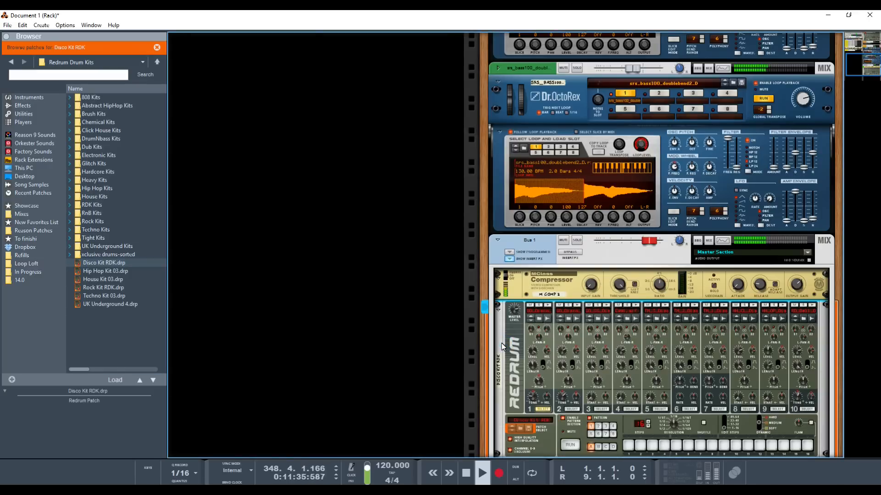
- Set the Redrum pattern length to 4 steps, program a hit on step 1 and run the pattern
click(646, 426)
drag(641, 425, 641, 433)
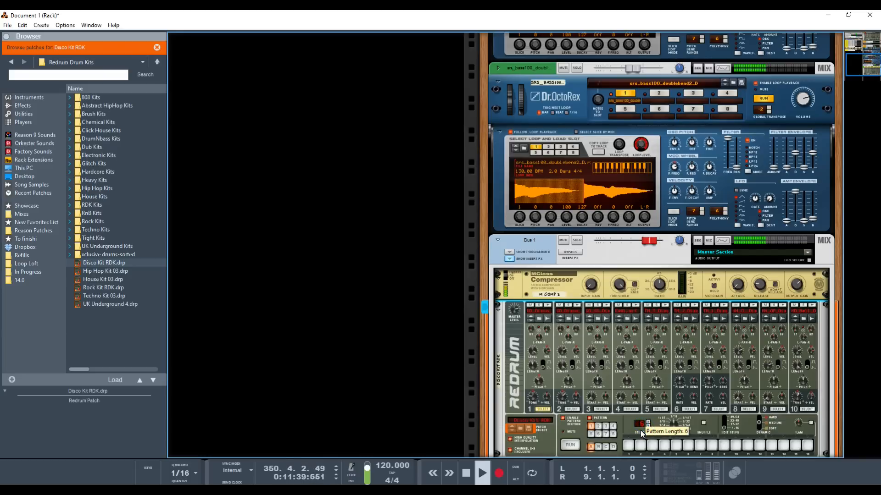
click(647, 426)
click(648, 426)
click(626, 444)
click(570, 445)
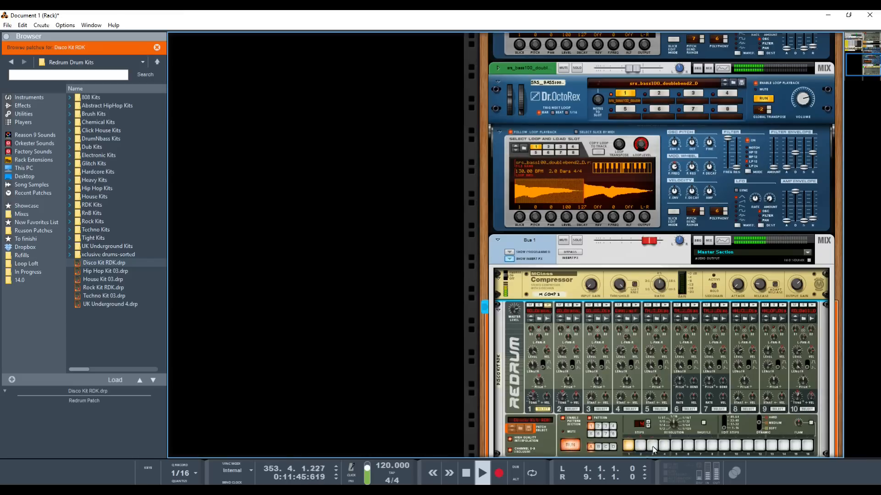
- Cable Redrum channel 1's stereo output into the Bus 1 compressor's sidechain input and adjust the compressor's ratio
key(Tab)
drag(525, 332, 650, 286)
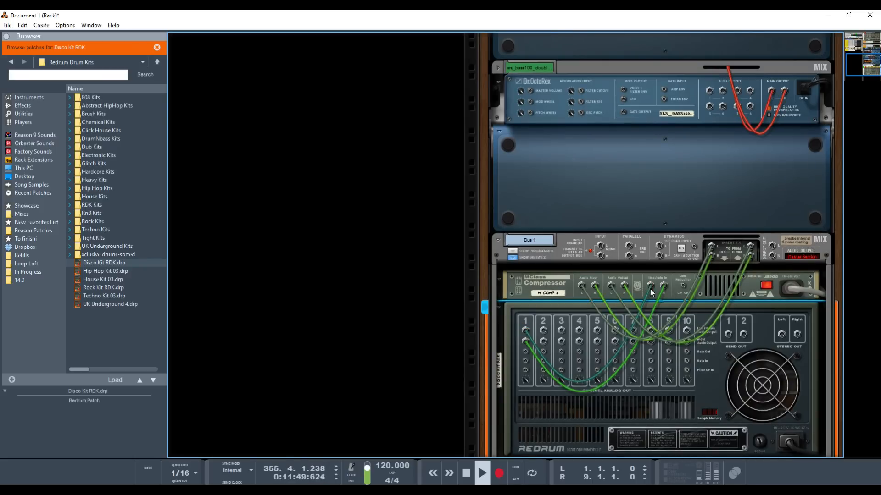
key(Tab)
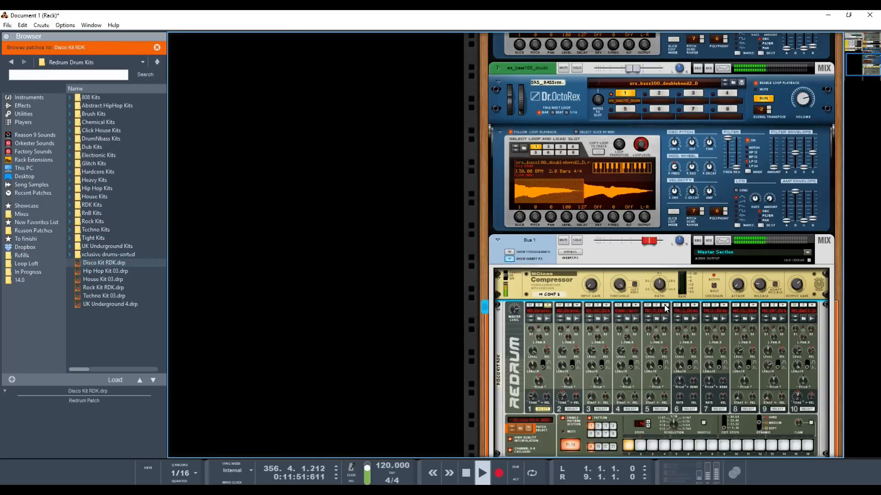
mouse_move(659, 282)
mouse_down()
mouse_move(668, 243)
mouse_move(656, 289)
mouse_up()
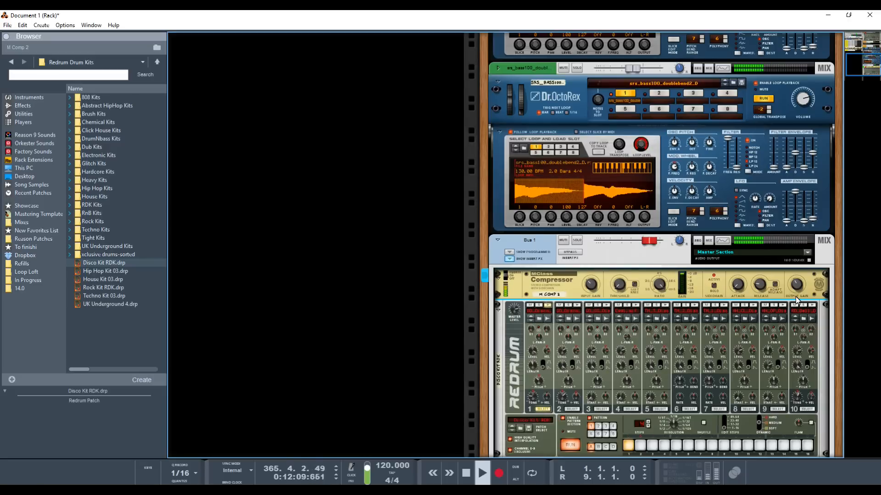
- Stop the Redrum pattern and playback, and delete the Redrum from Bus 1's insert section
click(568, 448)
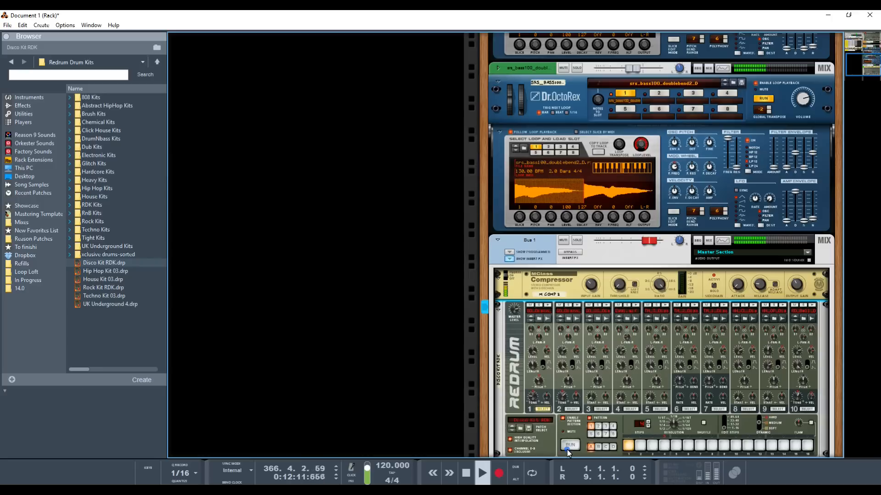
key(space)
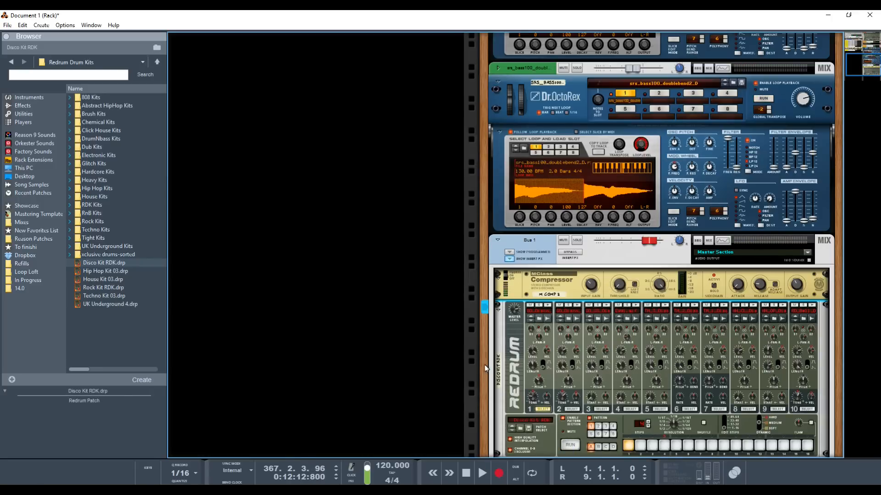
key(Delete)
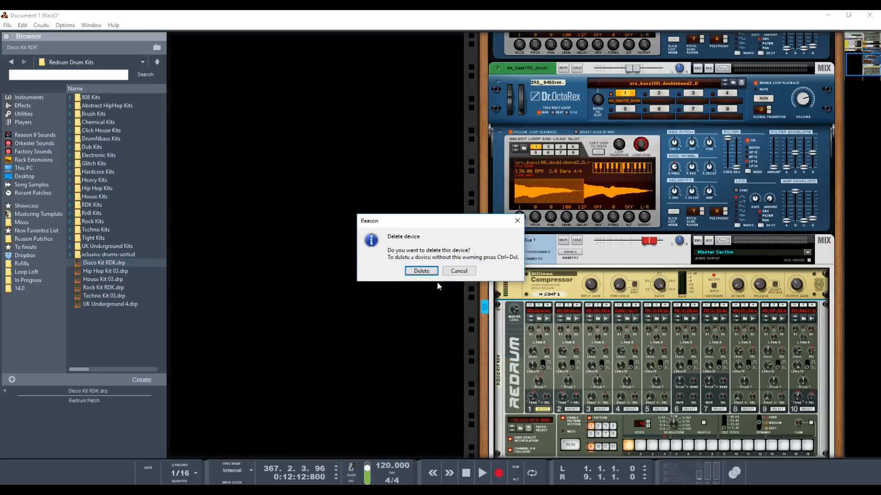
click(421, 271)
- Add a Pulsar Dual LFO below the compressor in Bus 1's insert section
click(546, 359)
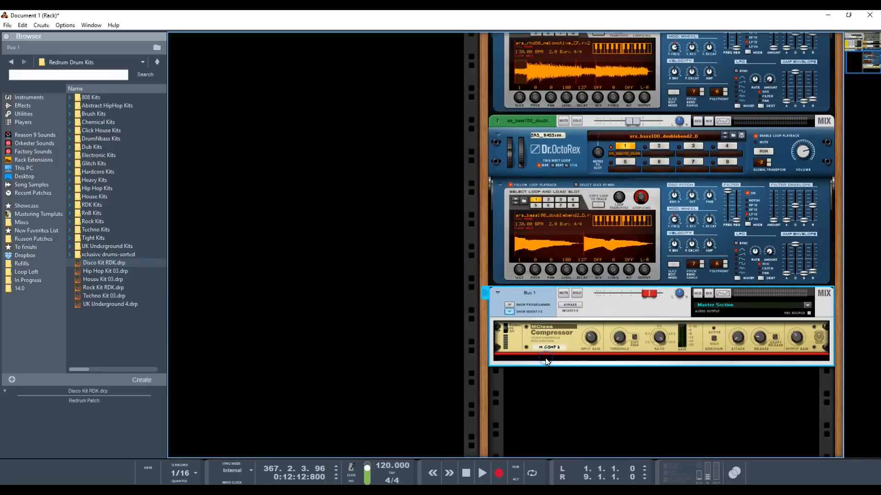
right_click(545, 361)
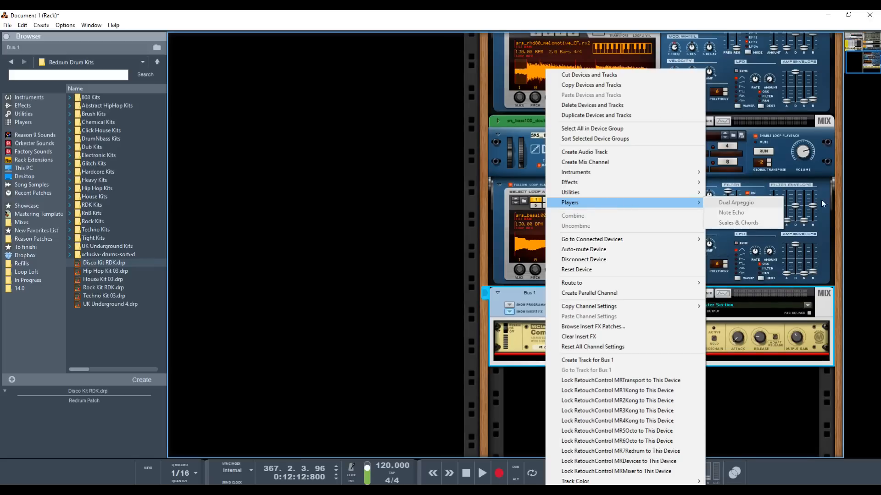
mouse_move(619, 192)
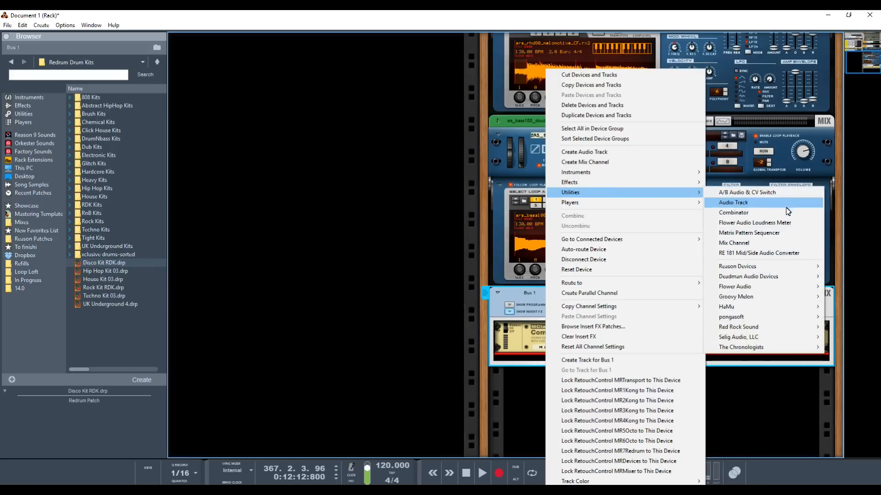
mouse_move(762, 268)
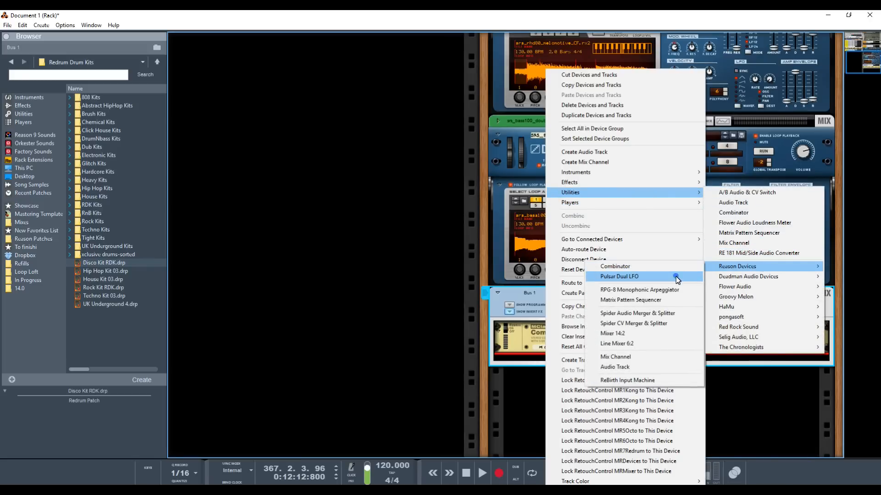
click(676, 276)
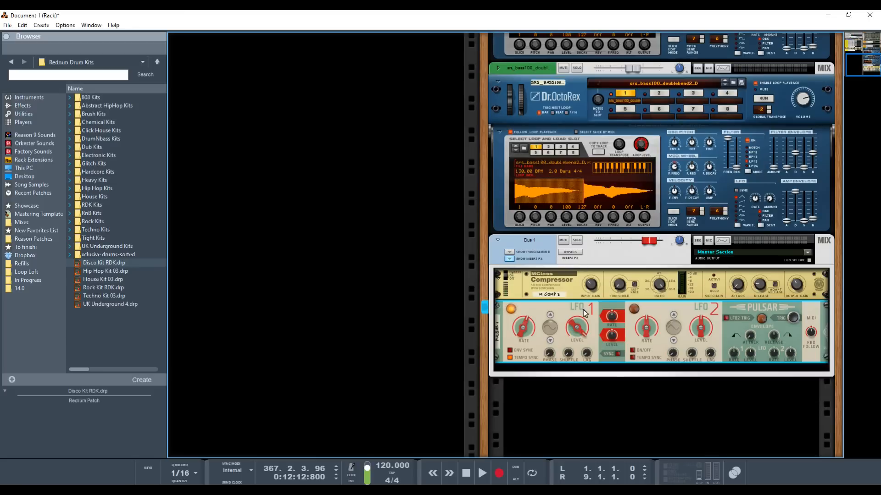
- Cable two of Pulsar LFO 1's audio outputs into the left and right sidechain inputs of the Bus 1 compressor
key(Tab)
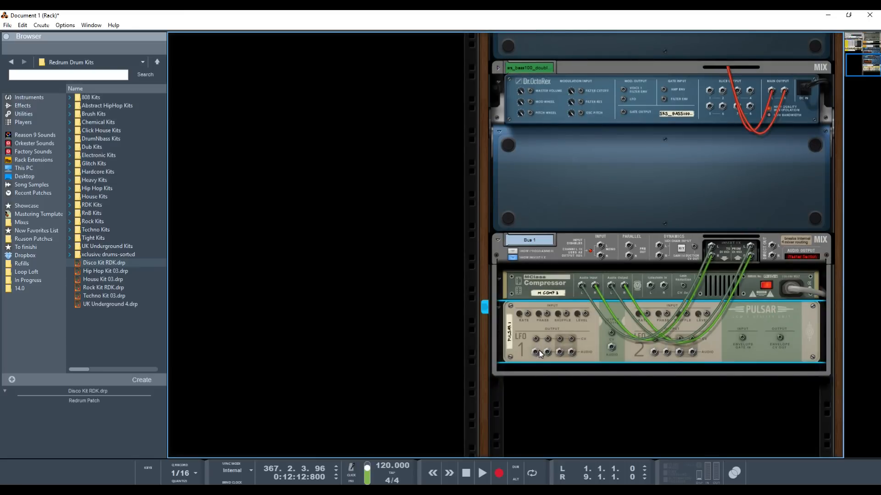
drag(533, 356, 658, 292)
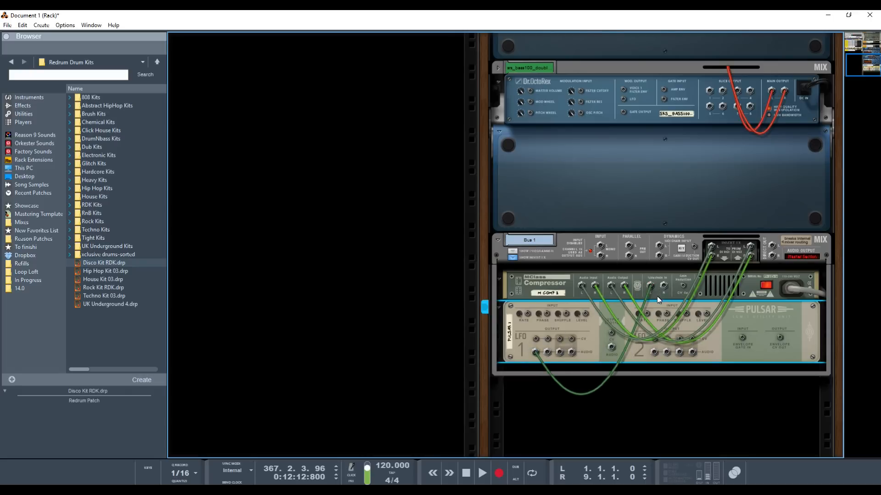
drag(547, 352, 657, 292)
key(Tab)
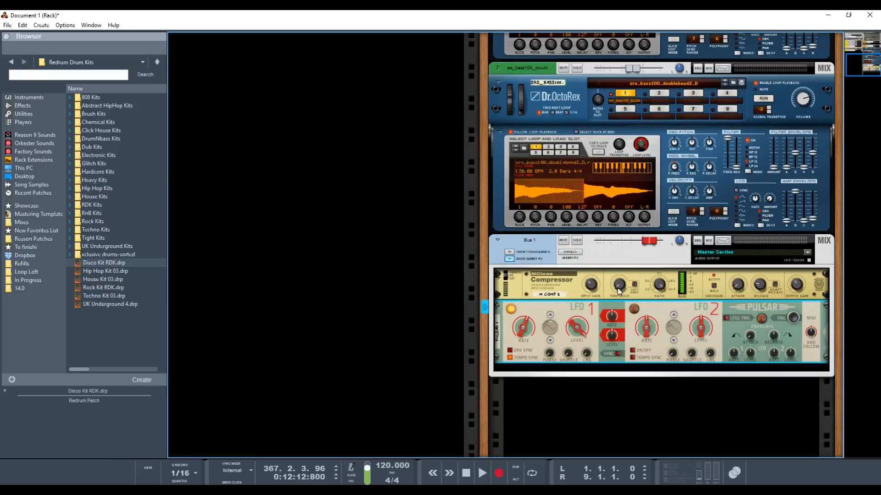
- Set Pulsar LFO 1 to a square wave at a synced 1/64 rate, adjust its level and the compressor's release, and start playback
drag(524, 328, 526, 336)
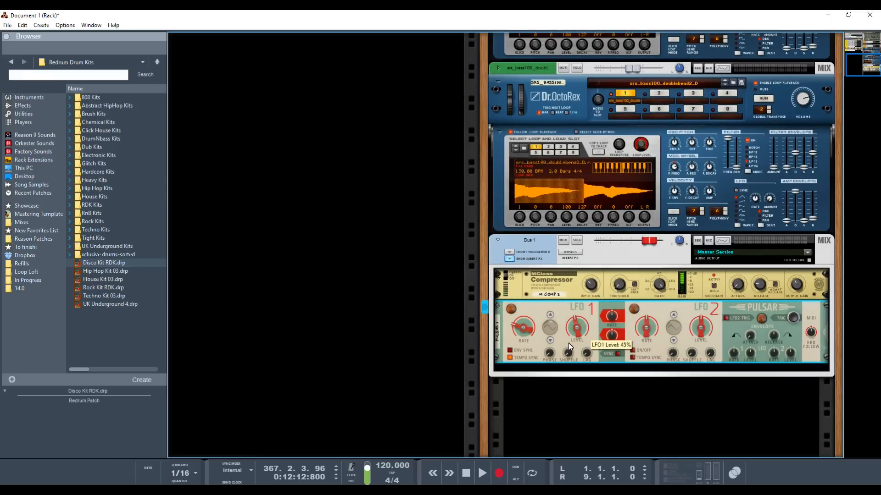
click(550, 315)
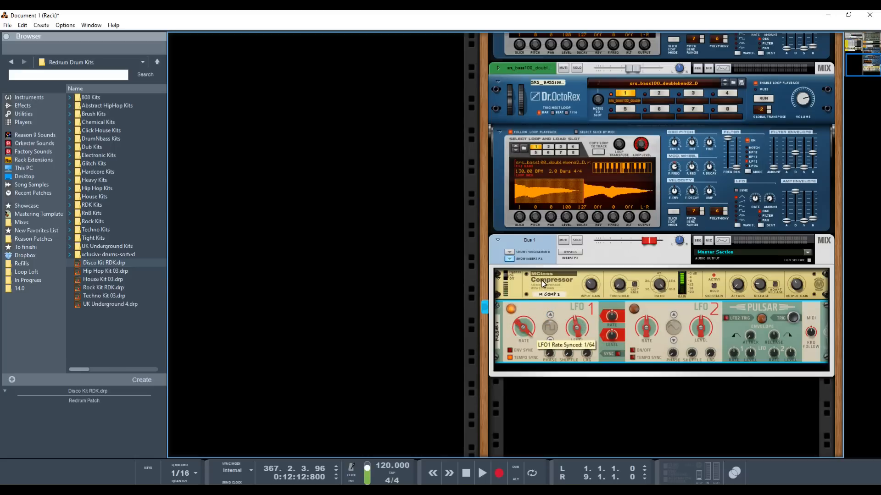
drag(576, 327, 574, 334)
drag(757, 286, 752, 317)
key(space)
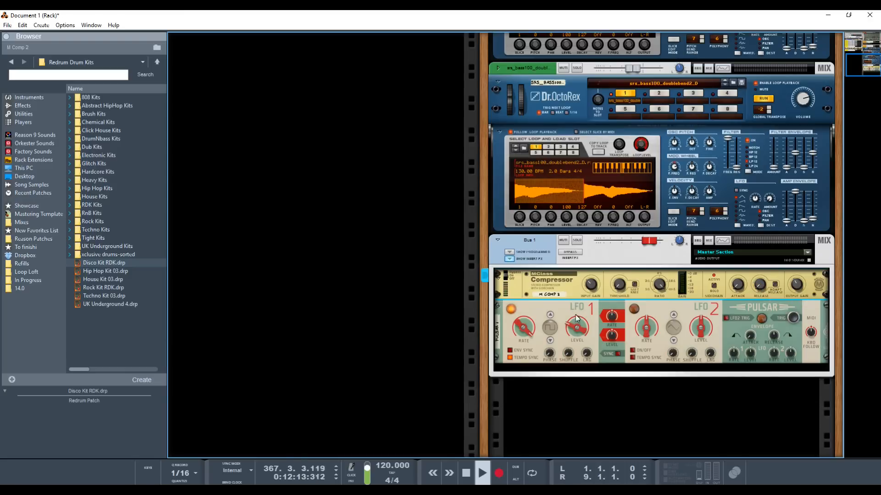
- Set LFO 1's level to 39% and try a different rate and waveform during playback
drag(585, 336, 578, 339)
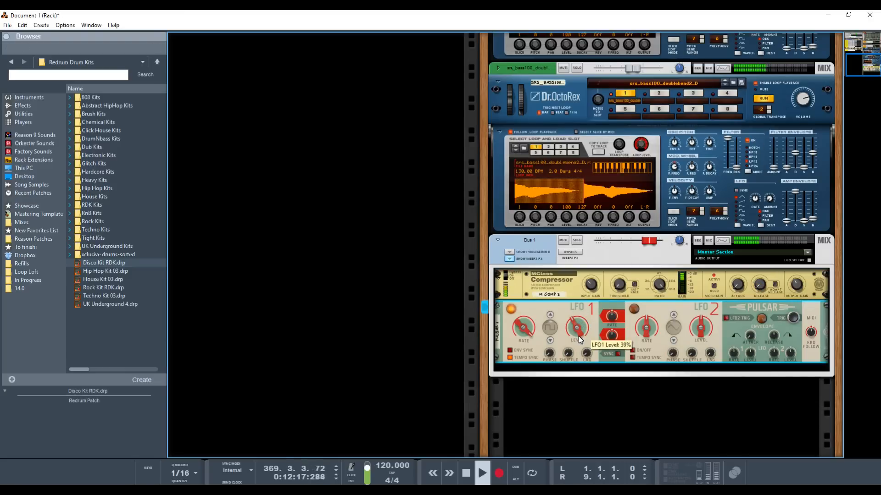
drag(521, 340, 522, 342)
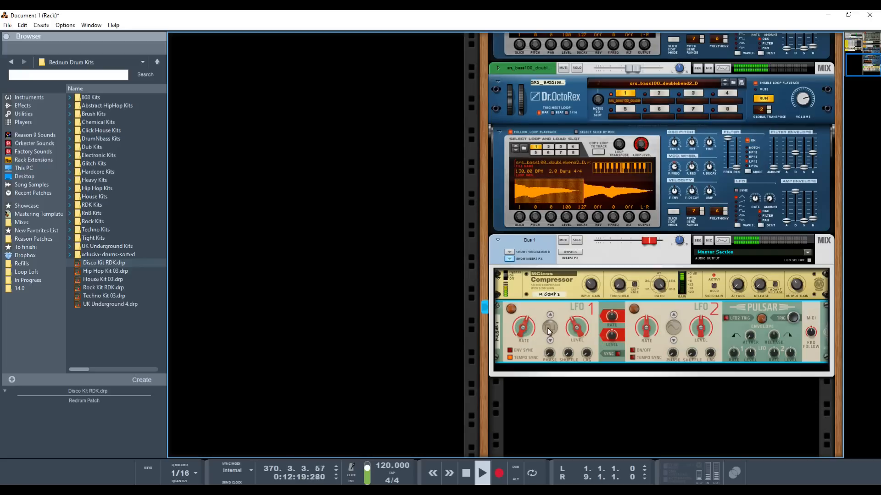
click(550, 315)
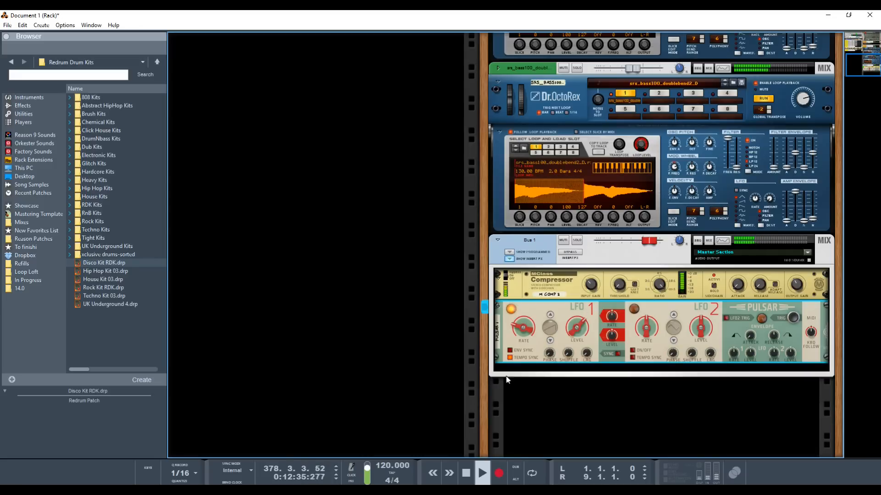
- Set LFO 1's level to 45% and switch it to the stepped waveform
drag(574, 329, 575, 334)
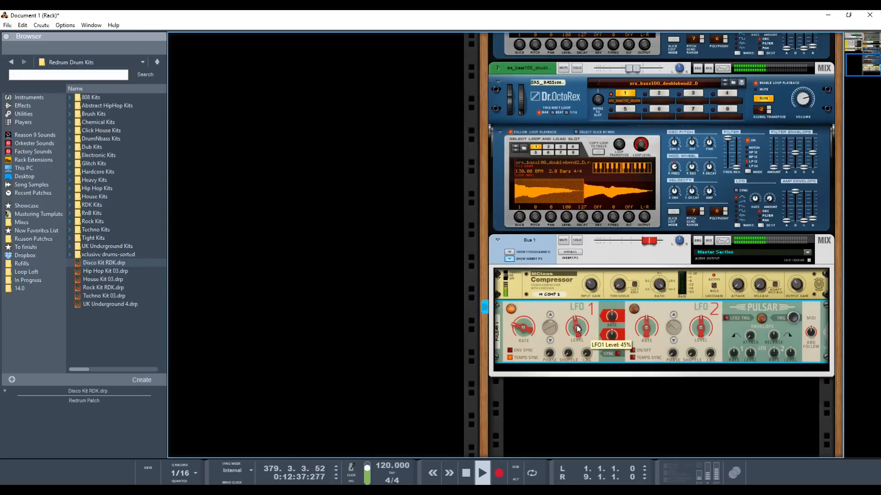
click(554, 318)
click(553, 317)
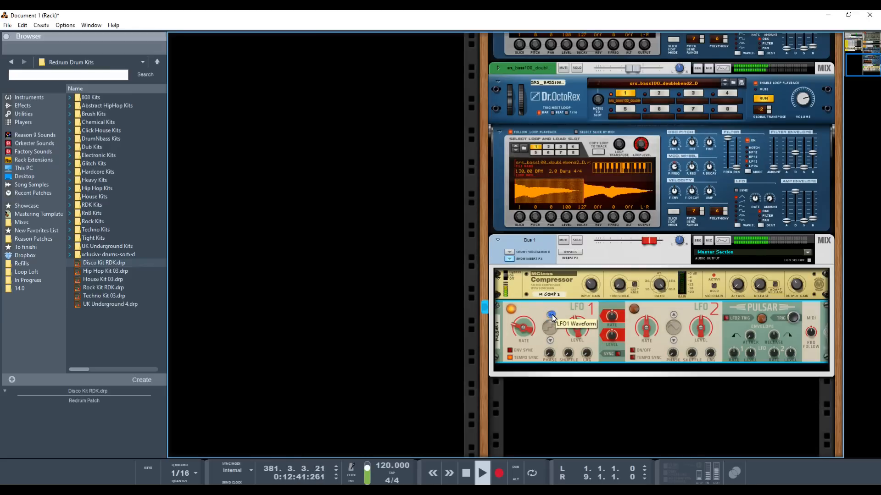
click(552, 317)
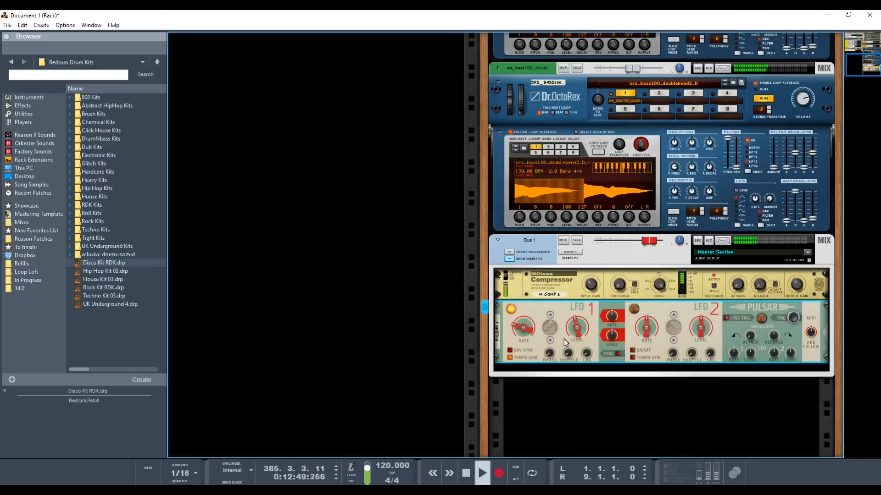
- Move the compressor's sidechain cabling to the other audio outputs of Pulsar LFO 1
key(Tab)
drag(548, 352, 569, 353)
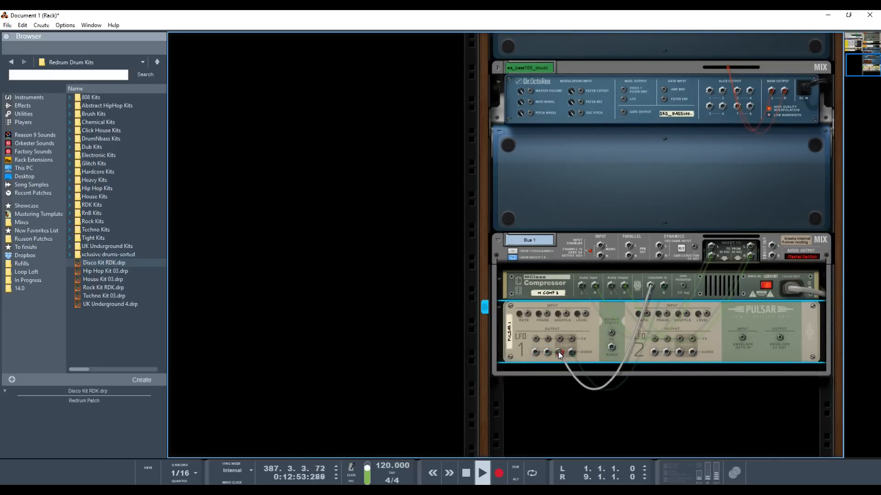
key(Tab)
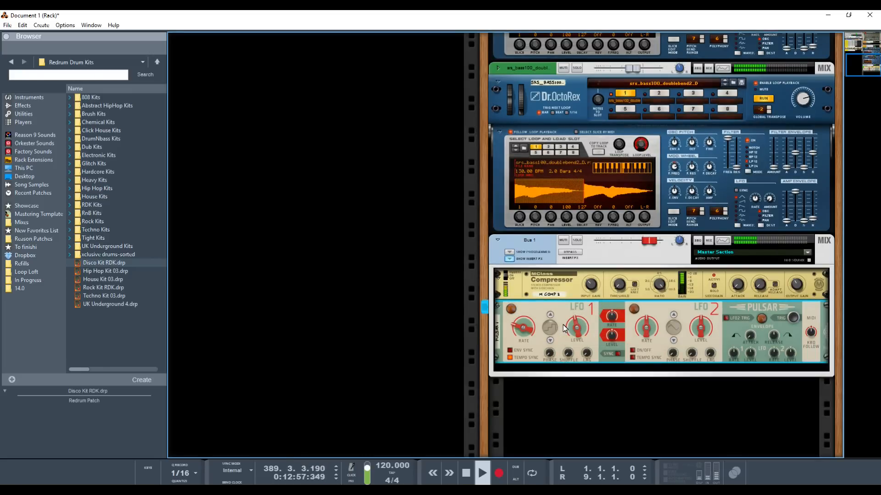
- Stop playback and delete the Pulsar Dual LFO from Bus 1's insert section
key(space)
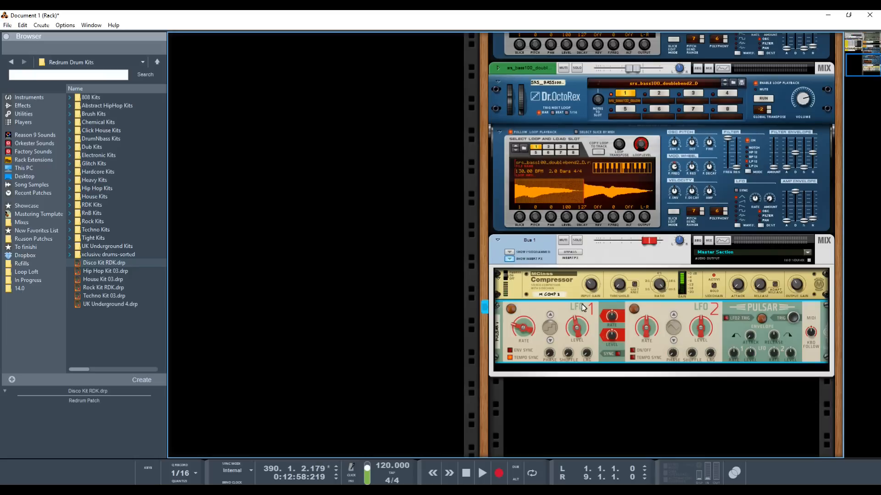
right_click(601, 355)
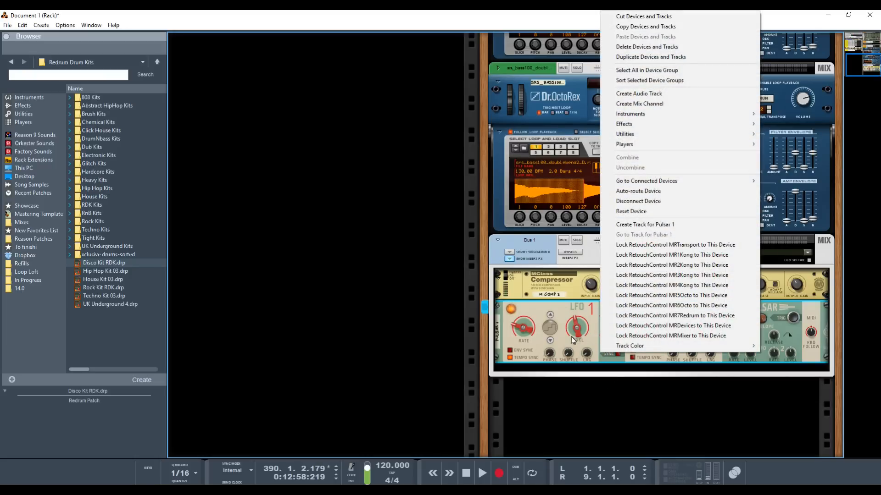
click(568, 317)
key(Delete)
click(421, 271)
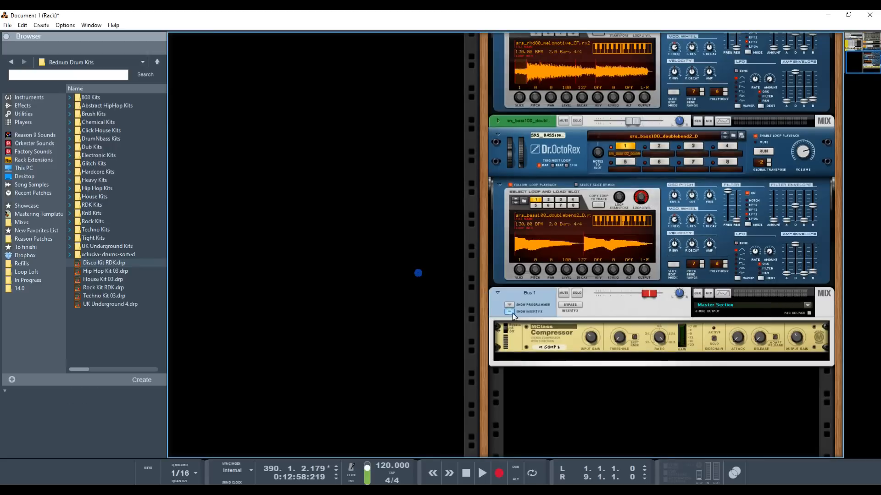
- Add a Synchronous Effect Modulator below the compressor in Bus 1's insert section
right_click(536, 356)
mouse_move(590, 185)
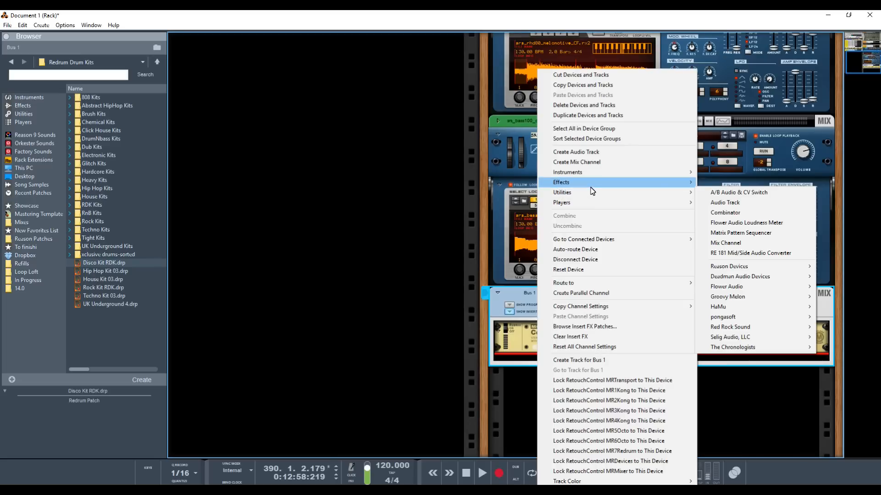
mouse_move(590, 187)
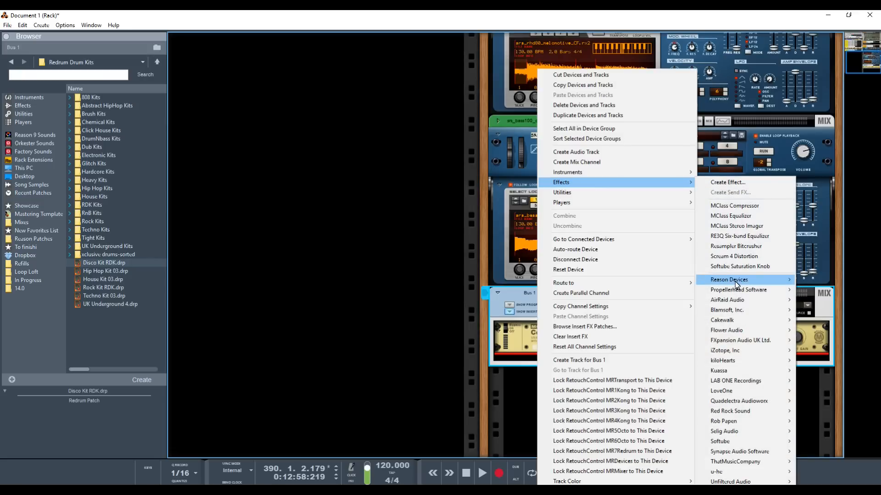
mouse_move(735, 282)
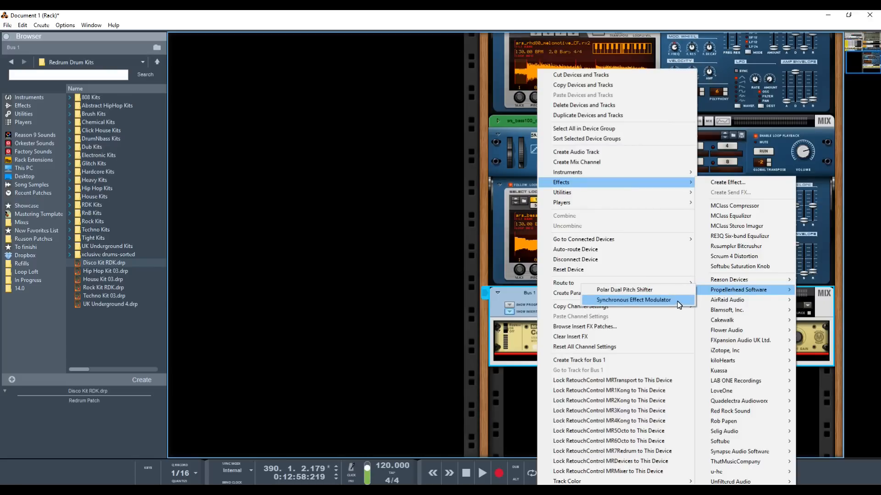
click(677, 301)
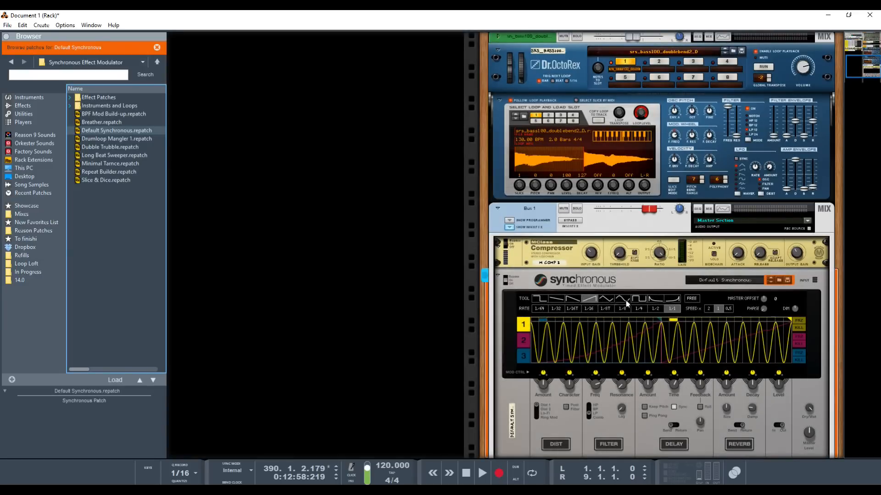
scroll(682, 337, down, 3)
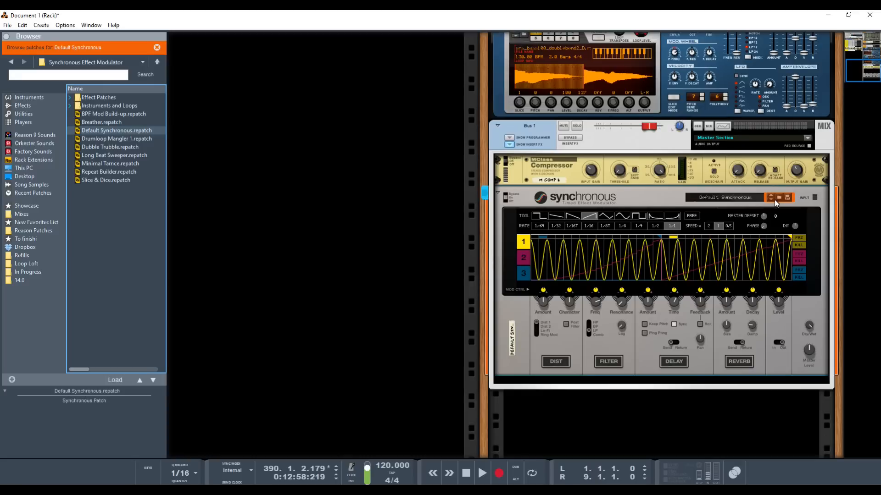
- Disconnect Synchronous's audio inputs and outputs and cable the compressor's audio output back to Bus 1's insert return
key(Tab)
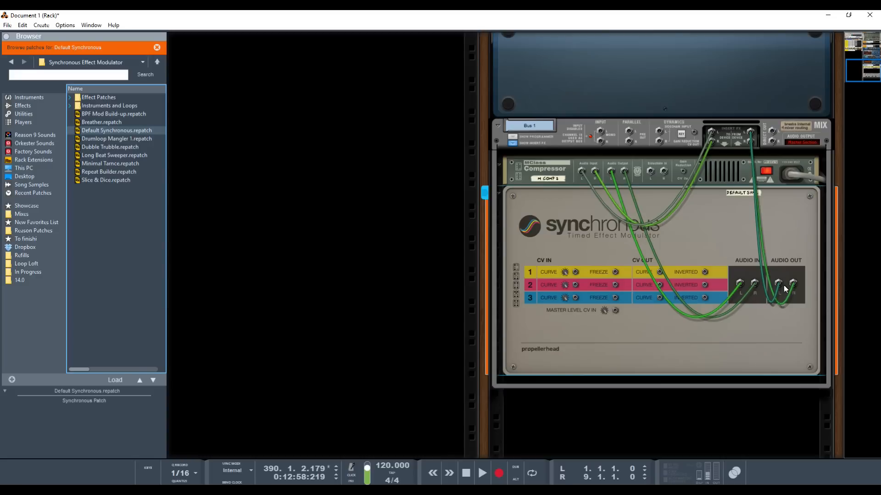
drag(779, 283, 839, 279)
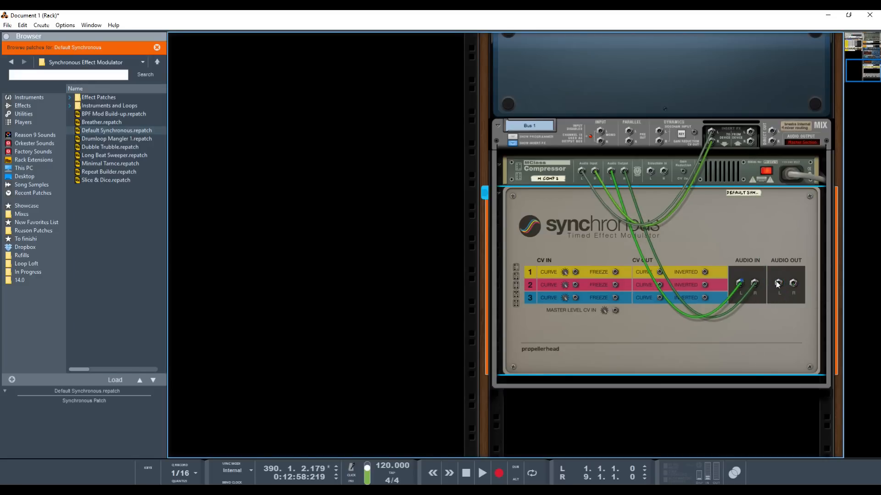
drag(740, 283, 745, 248)
drag(648, 170, 711, 144)
drag(611, 172, 750, 132)
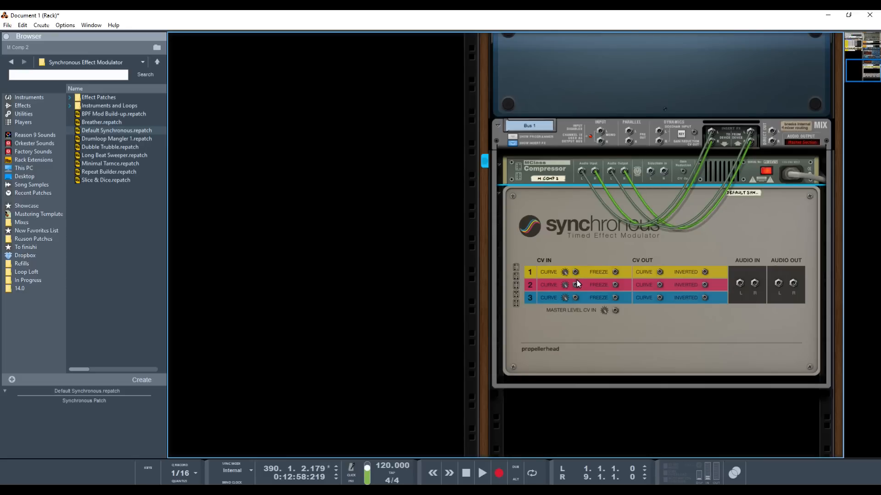
- Reset the Synchronous Effect Modulator to its init patch
key(Tab)
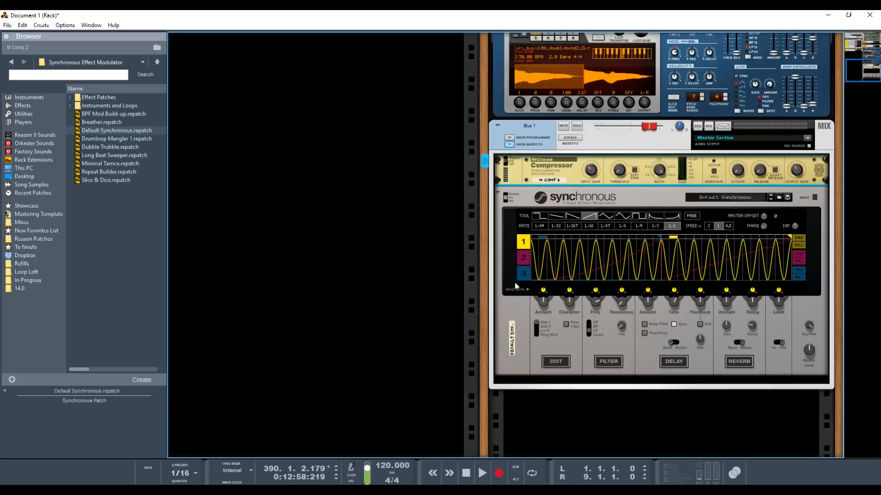
right_click(582, 269)
click(590, 299)
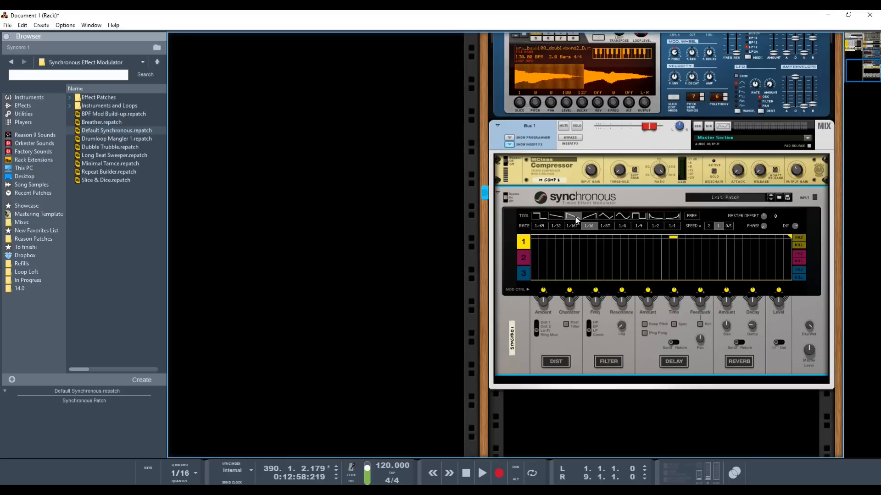
- Draw a rising ramp of falling sawtooth shapes at 1/16 rate across Synchronous's curve 1, start playback and select the compressor
drag(532, 281, 804, 225)
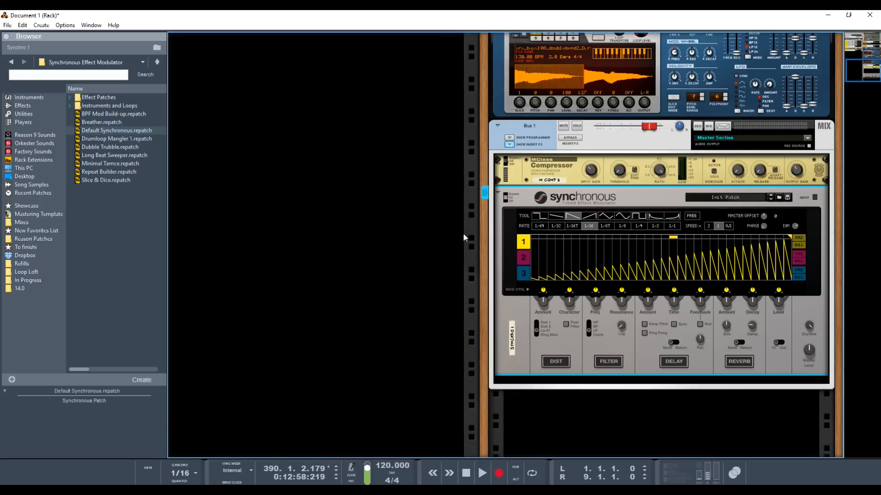
key(space)
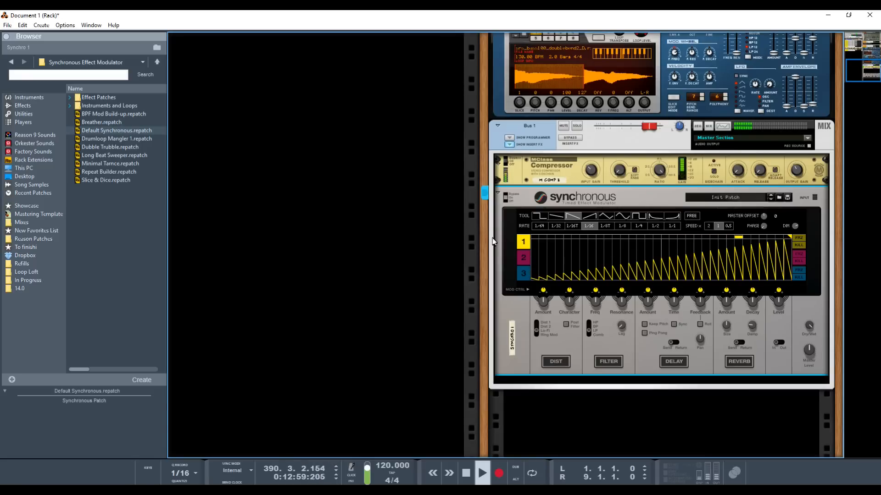
click(662, 170)
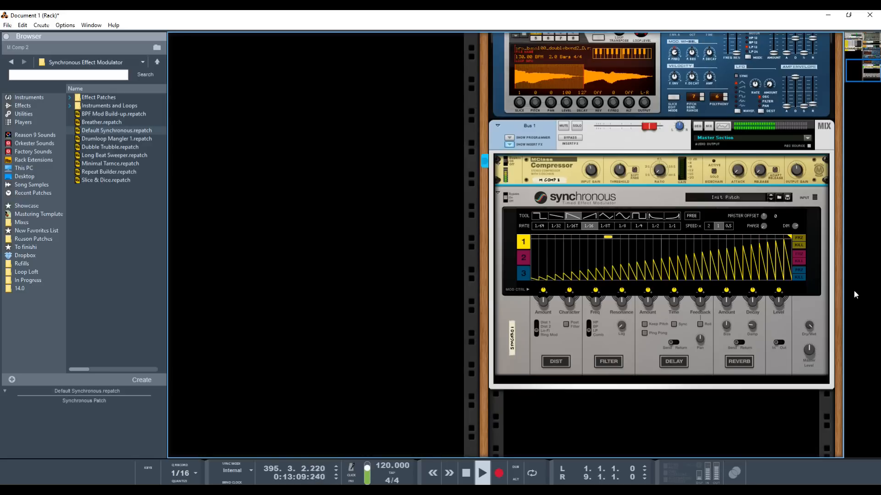
- Show Bus 1's programmer and cable Synchronous's curve 1 CV output to the programmer's CV 1 input
key(Tab)
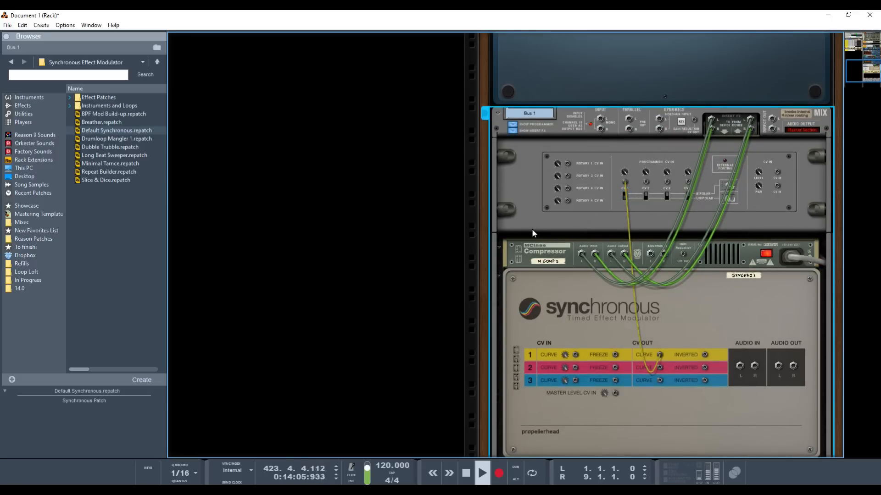
key(Tab)
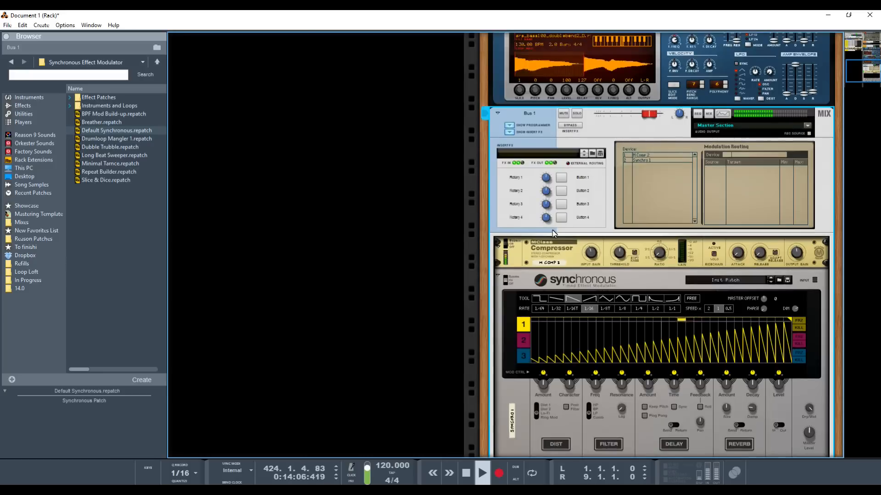
- Route CV Input 1 to the Output Gain of M Comp 2, with range 0 to 127, in Bus 1's modulation routing
click(665, 156)
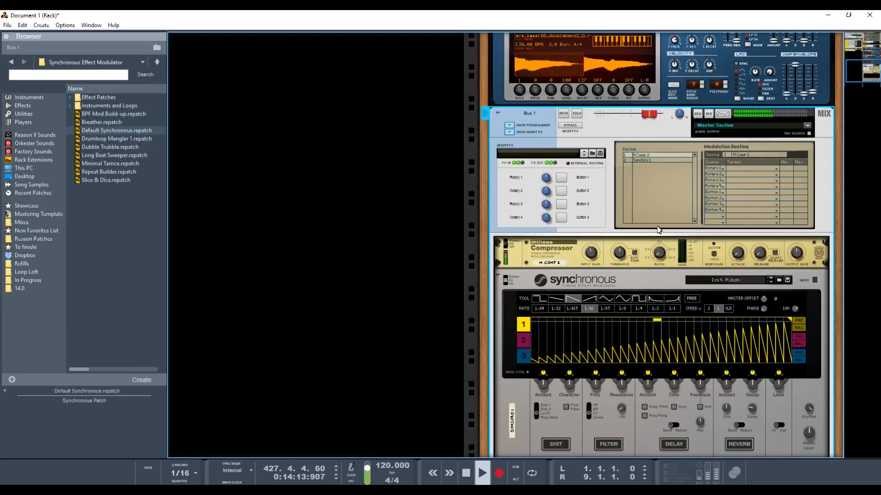
click(657, 242)
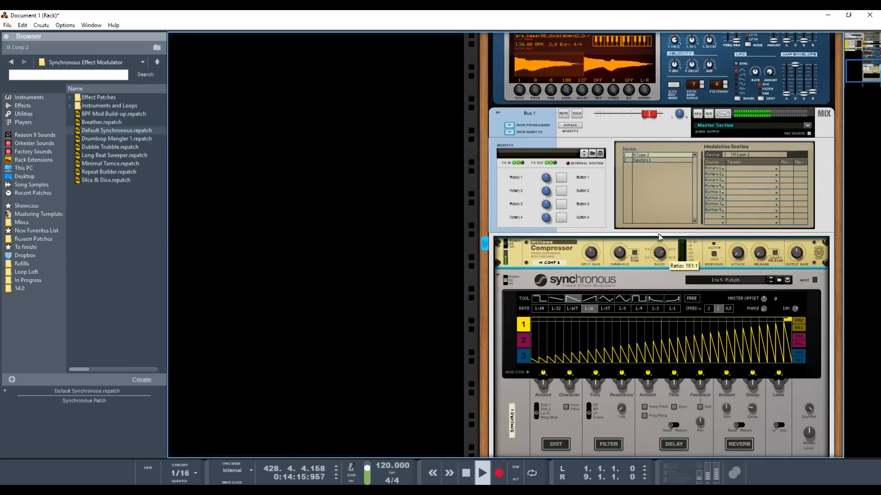
key(Tab)
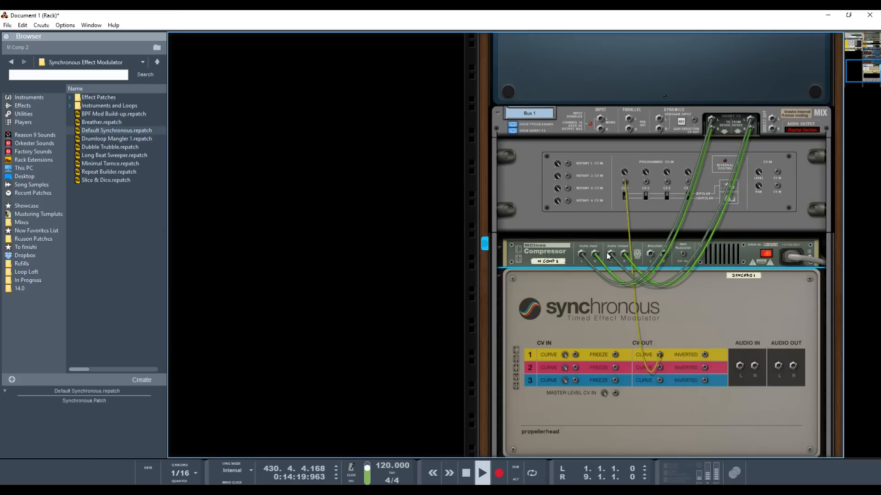
mouse_move(613, 256)
key(Tab)
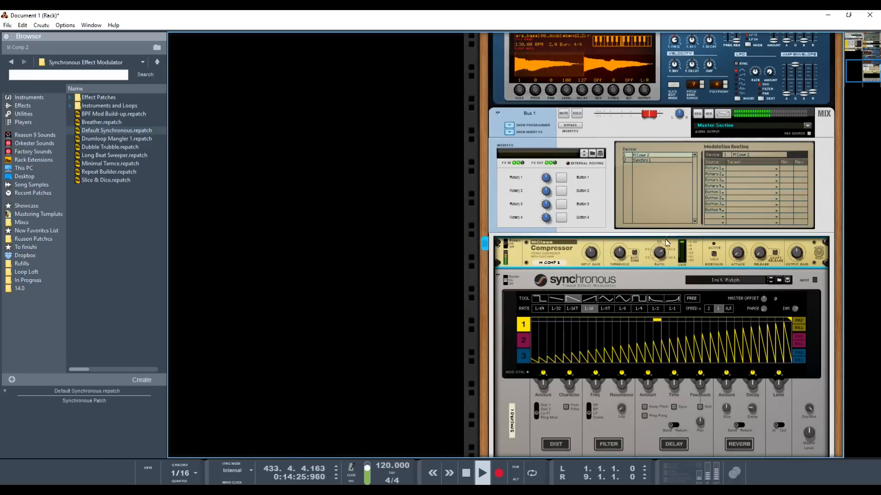
click(719, 169)
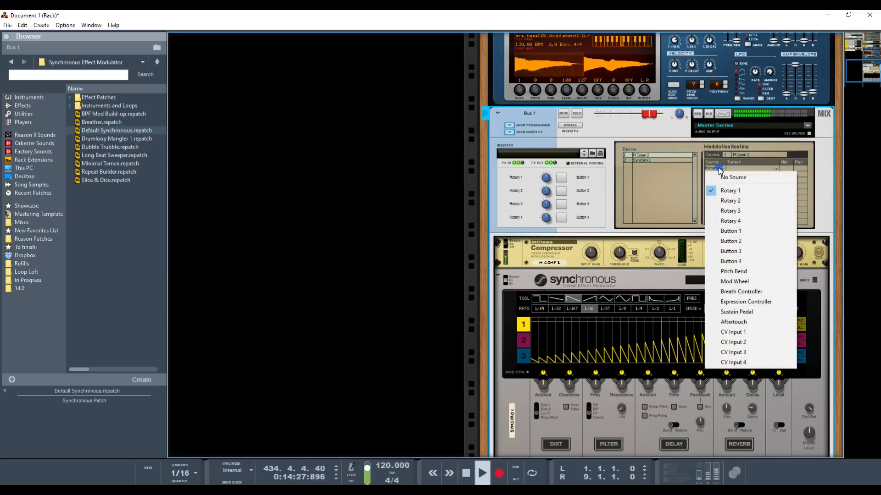
click(728, 332)
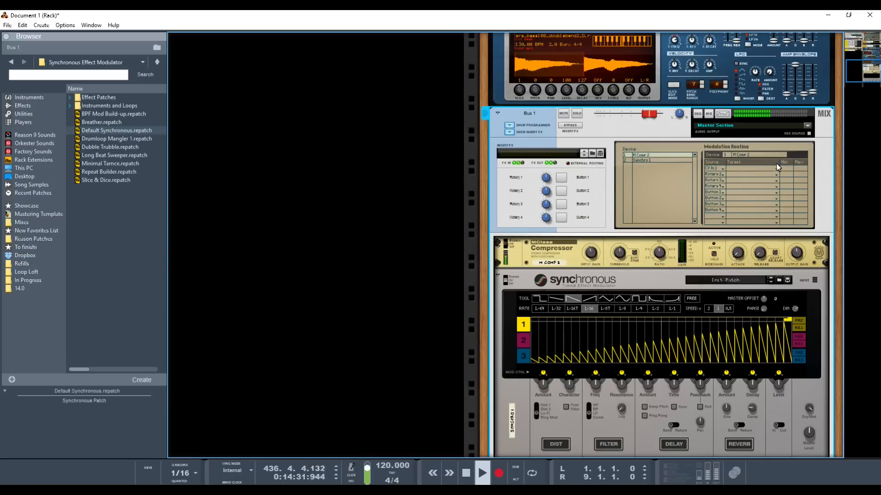
click(766, 171)
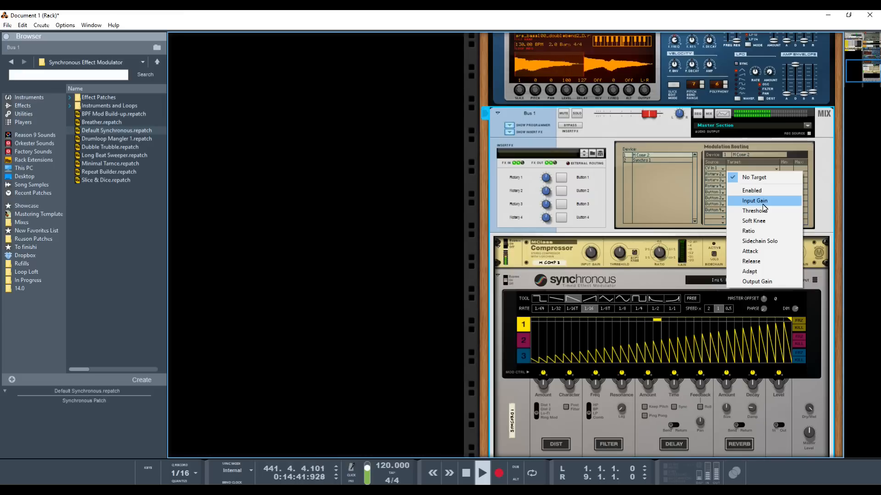
click(753, 281)
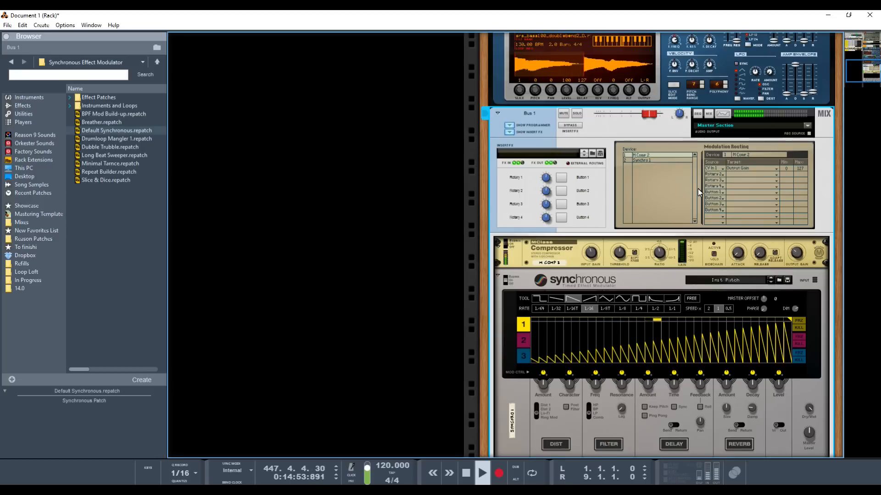
- Set the compressor's ratio to about 12.4:1 and Synchronous's curve 1 speed multiplier to 0.5
click(660, 254)
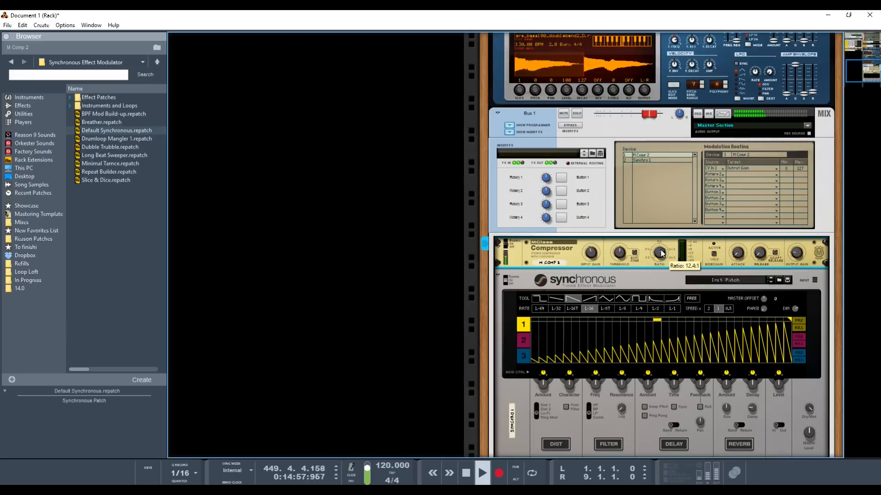
drag(760, 235, 739, 247)
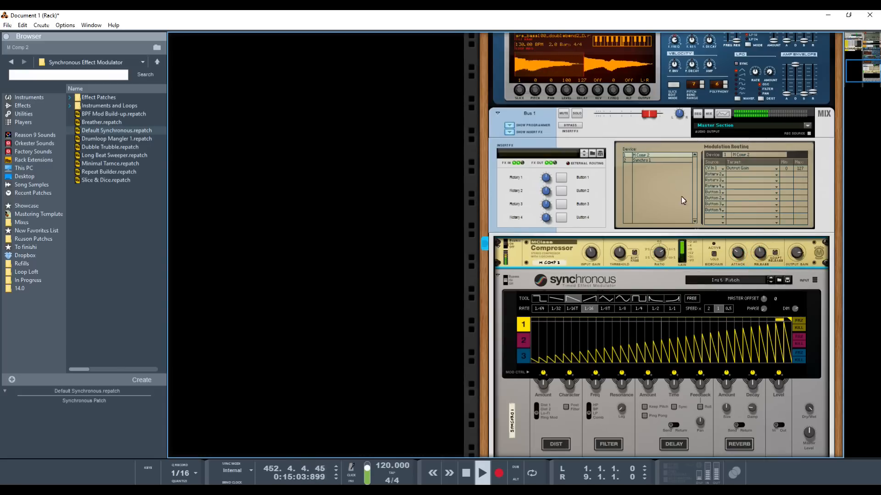
click(728, 309)
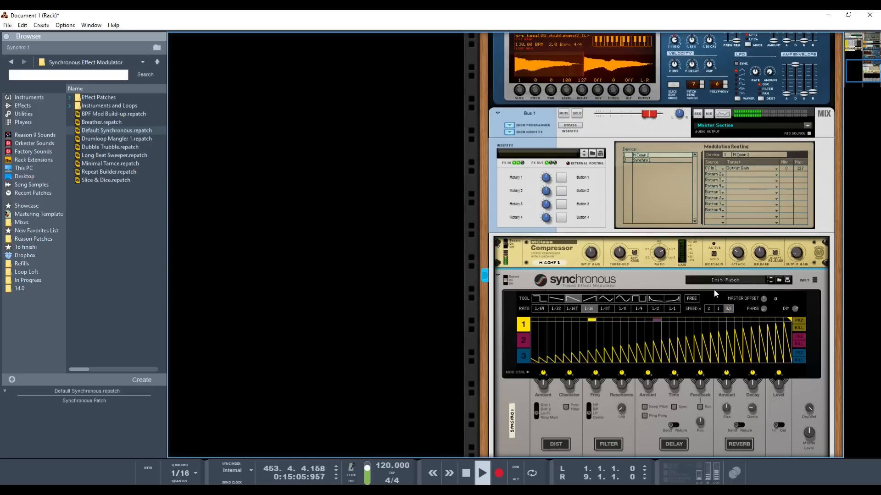
- Readjust the compressor's ratio and enable its Soft Knee option
click(658, 255)
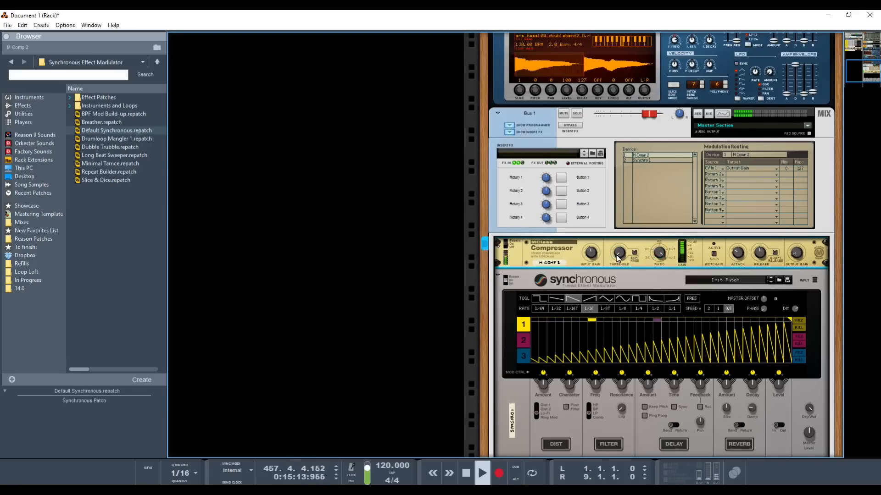
click(633, 253)
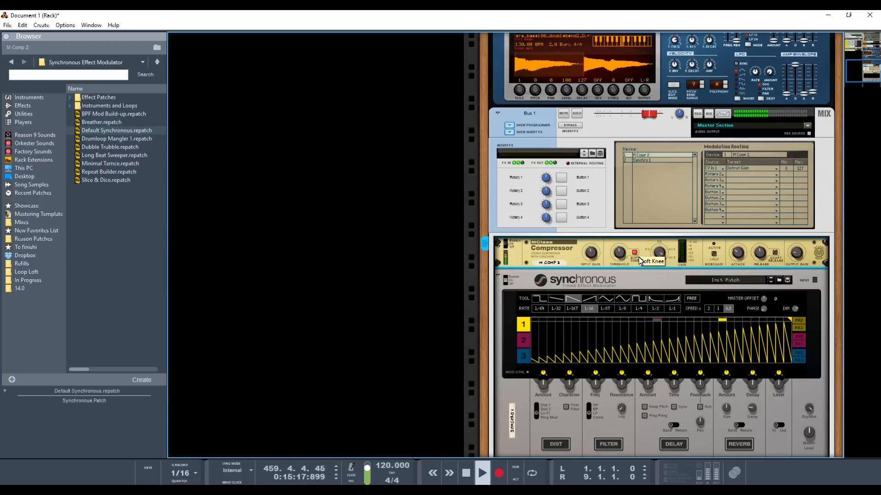